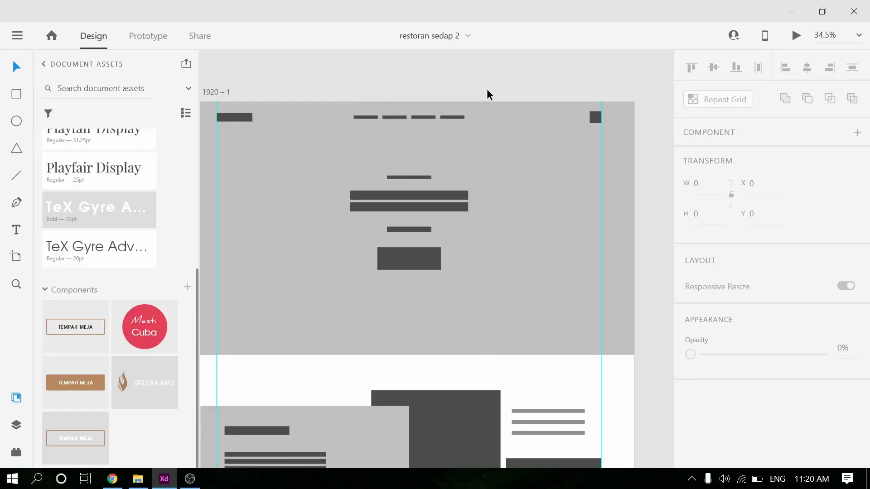
Step: Examine the gray wireframe on the Web 1920 – 1 artboard and check the empty Elementor page in the browser
left_click(16, 36)
left_click(436, 46)
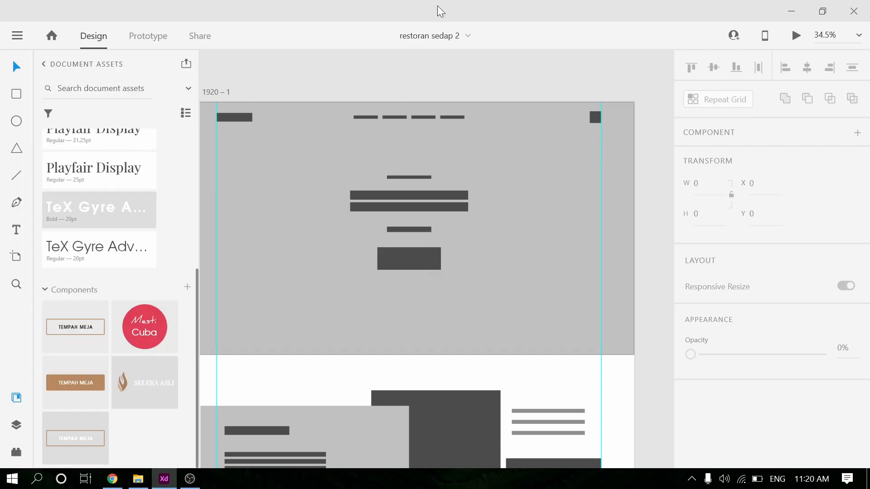
scroll(379, 287, "down", 1)
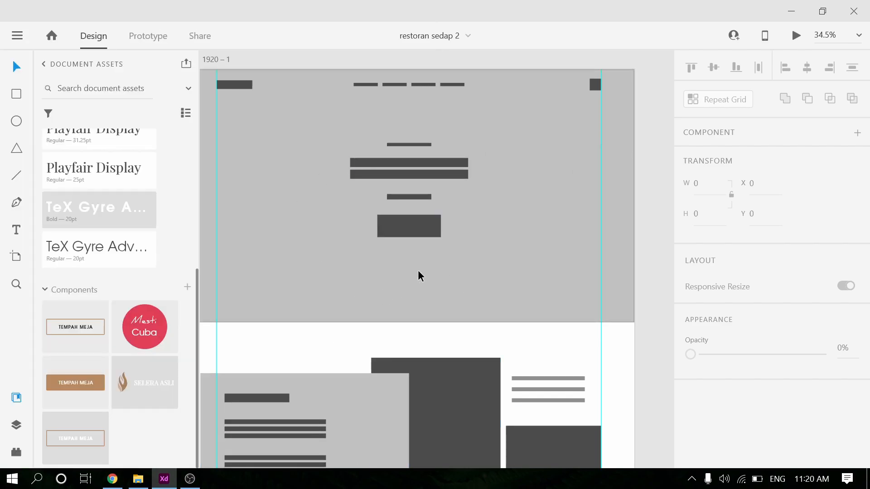
scroll(398, 262, "down", 3)
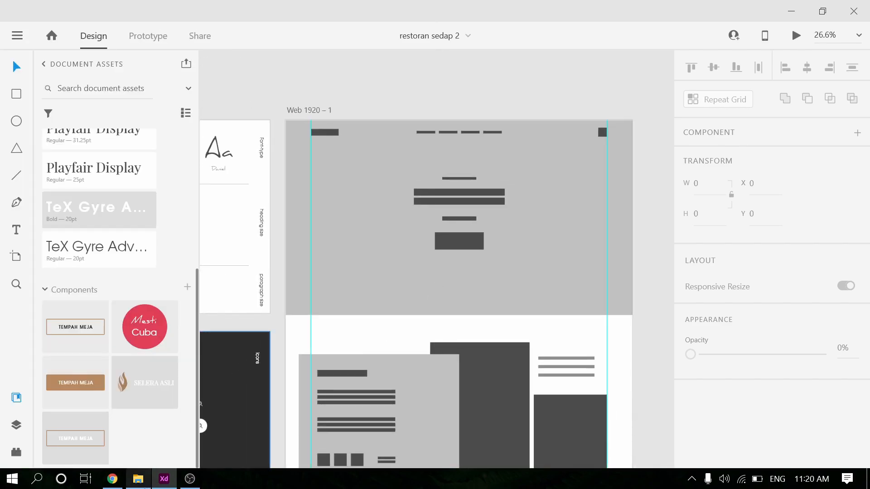
left_click(113, 479)
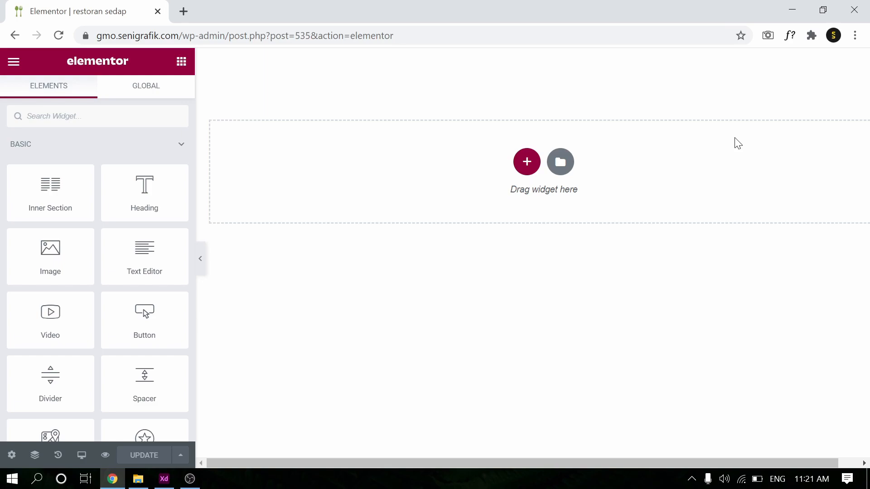
left_click(788, 11)
left_click_drag(400, 259, 364, 241)
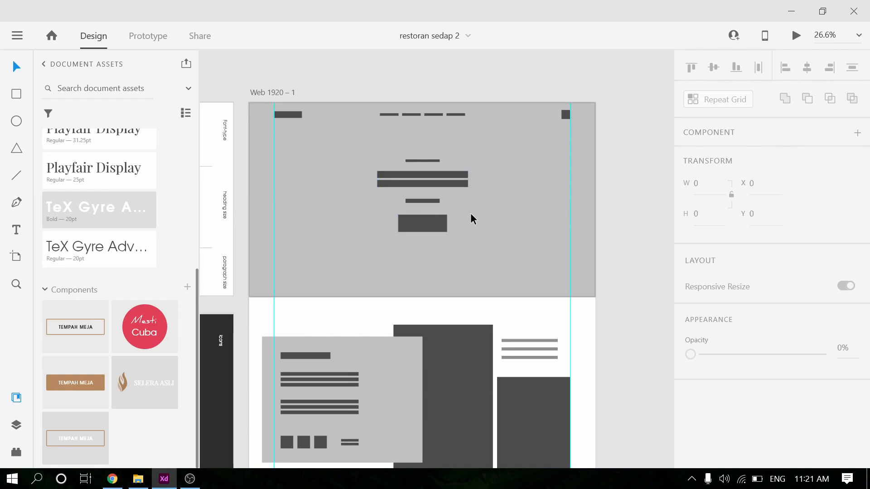
scroll(471, 219, "down", 2)
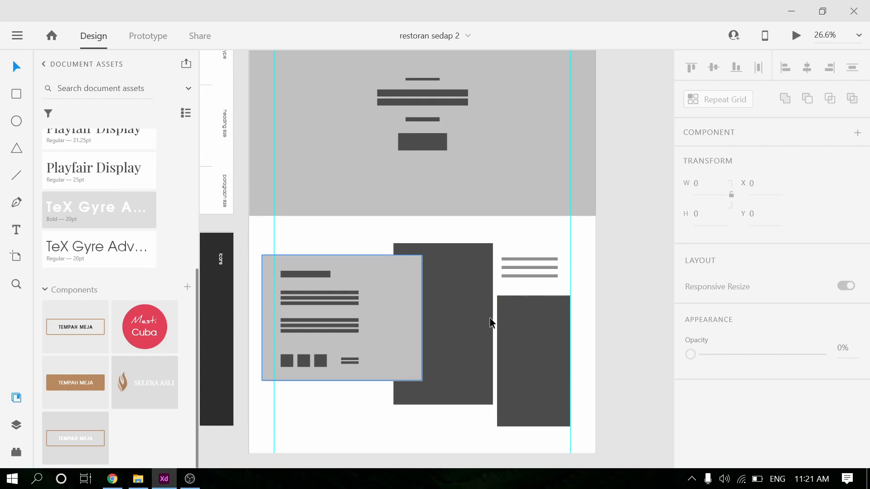
scroll(589, 213, "up", 2)
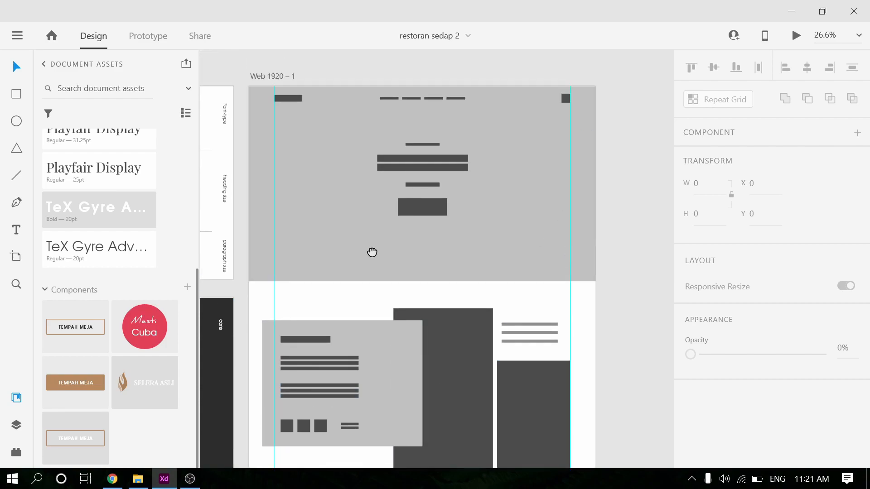
Step: Examine the Color, Typography, Components and Typography Styling artboards of the style guide
left_click_drag(370, 250, 570, 227)
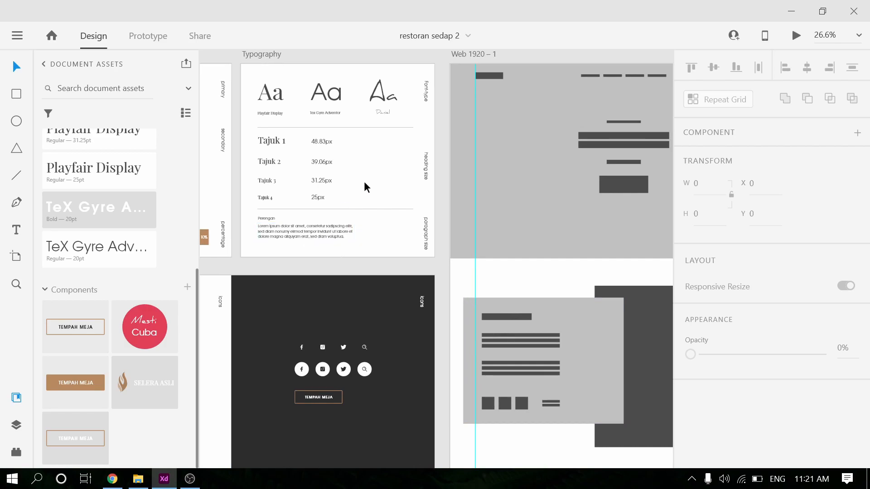
left_click_drag(252, 161, 479, 186)
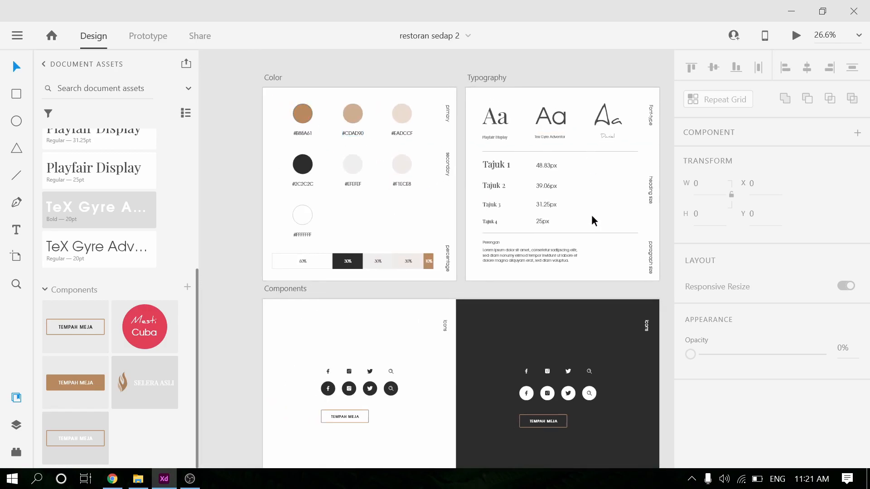
scroll(348, 296, "down", 3)
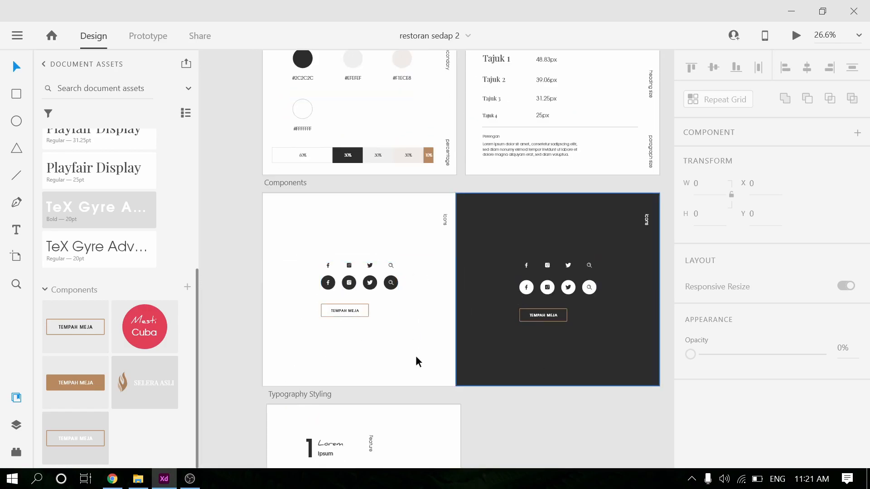
scroll(457, 308, "down", 4)
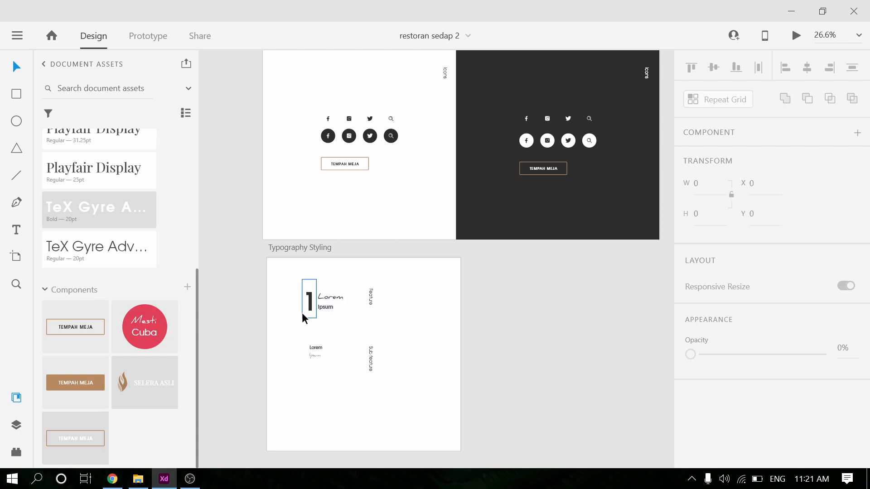
scroll(309, 315, "up", 5)
left_click_drag(611, 247, 508, 339)
scroll(508, 340, "down", 6)
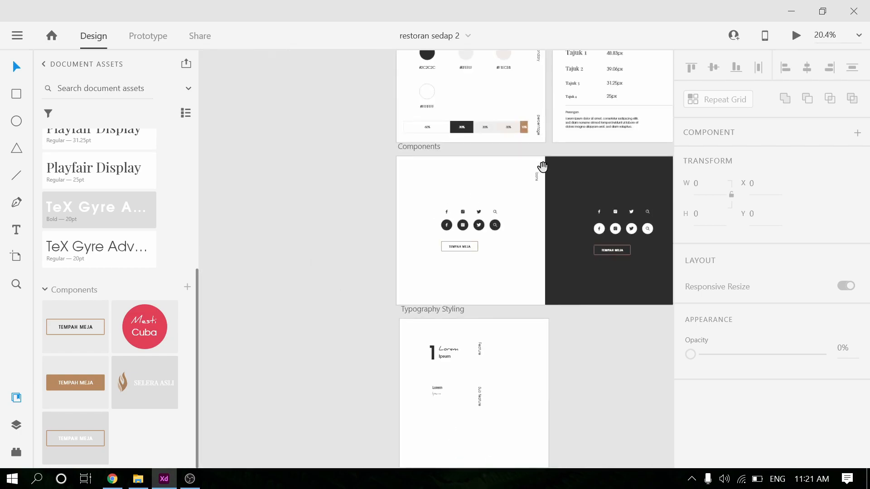
left_click_drag(543, 165, 414, 273)
scroll(394, 221, "up", 5)
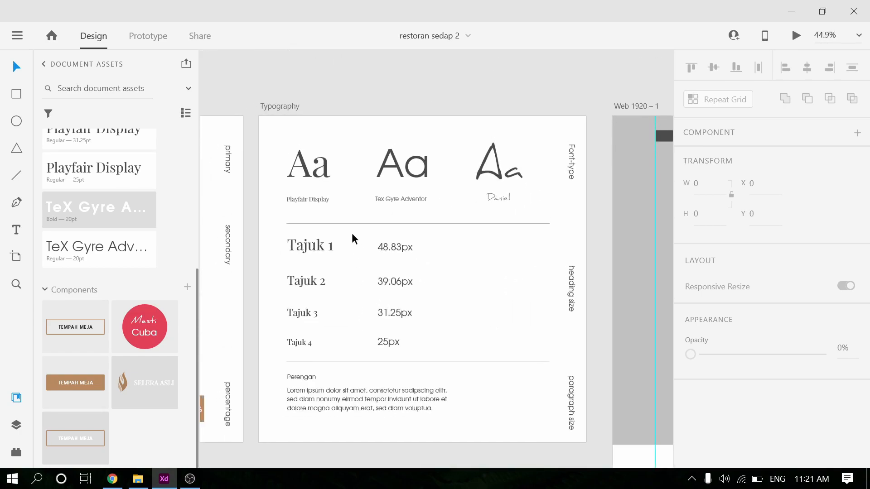
scroll(355, 240, "up", 3)
left_click_drag(361, 198, 414, 213)
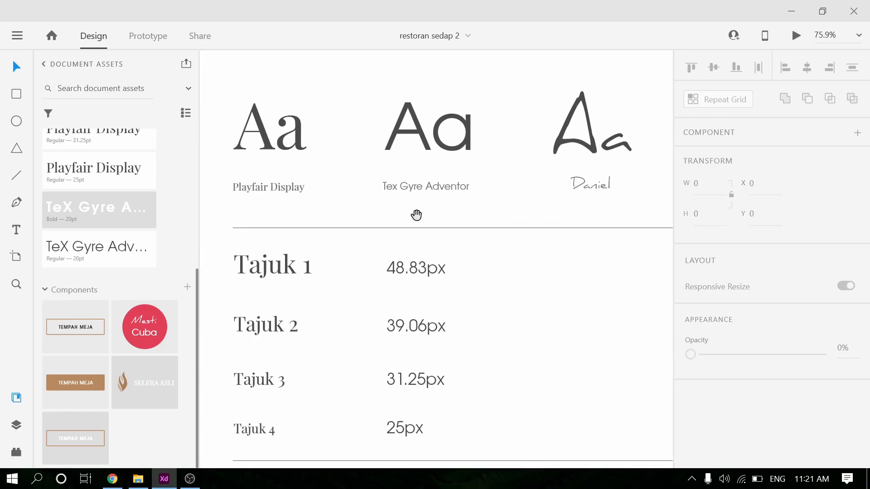
left_click_drag(606, 199, 571, 168)
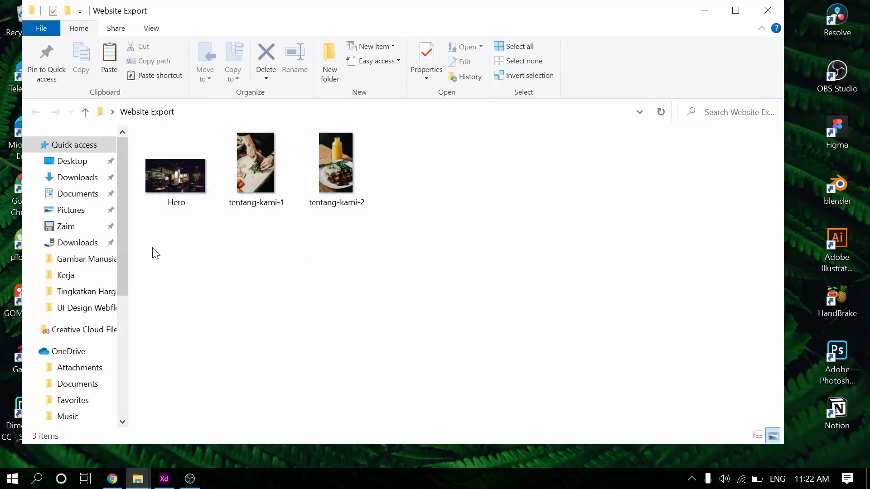
key("alt+Tab")
left_click(164, 479)
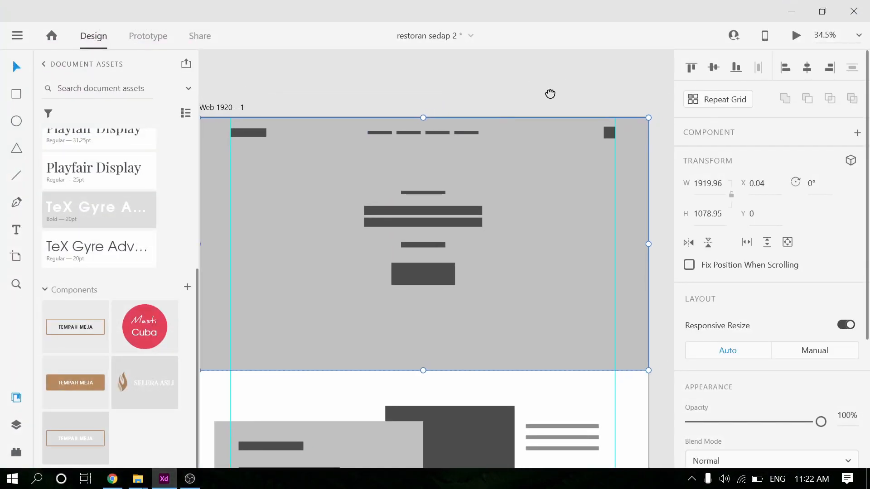
scroll(515, 162, "down", 3)
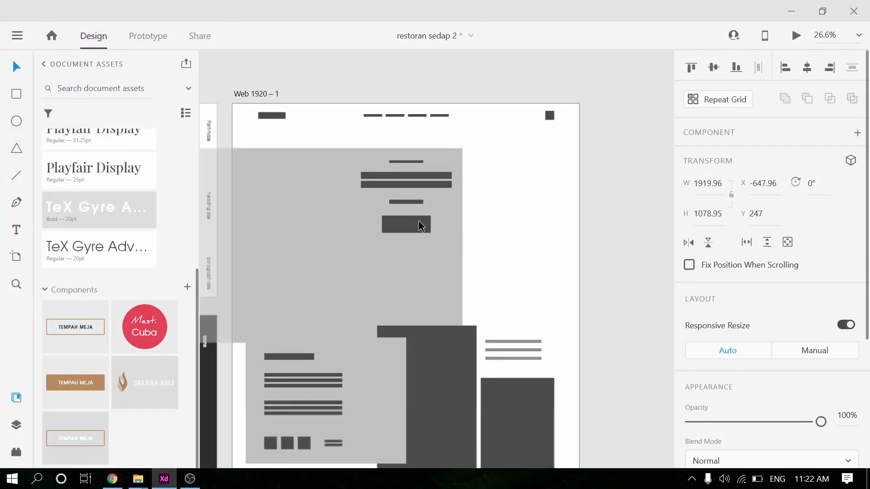
left_click(549, 73)
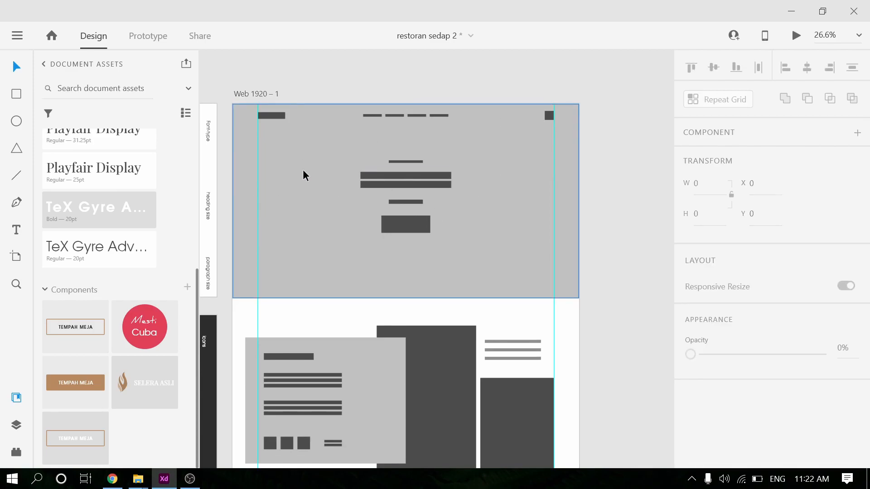
Step: Place the Hero image from the Website Export folder into the gray hero rectangle of the Web 1920 – 1 artboard
mouse_move(136, 484)
left_click(252, 439)
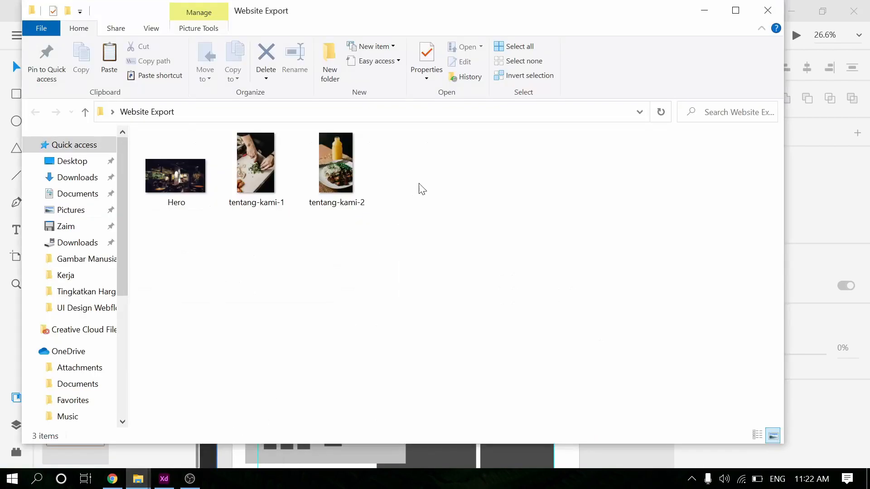
left_click_drag(363, 16, 727, 45)
left_click(549, 224)
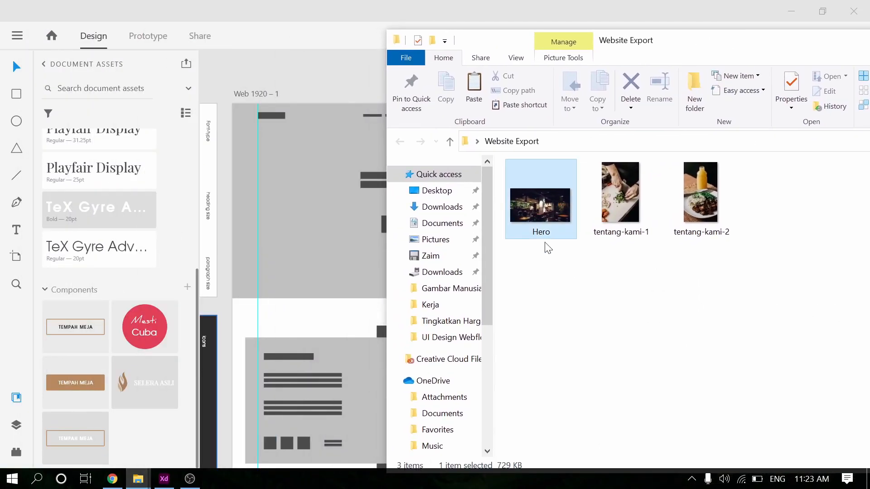
left_click_drag(551, 222, 301, 212)
left_click(355, 83)
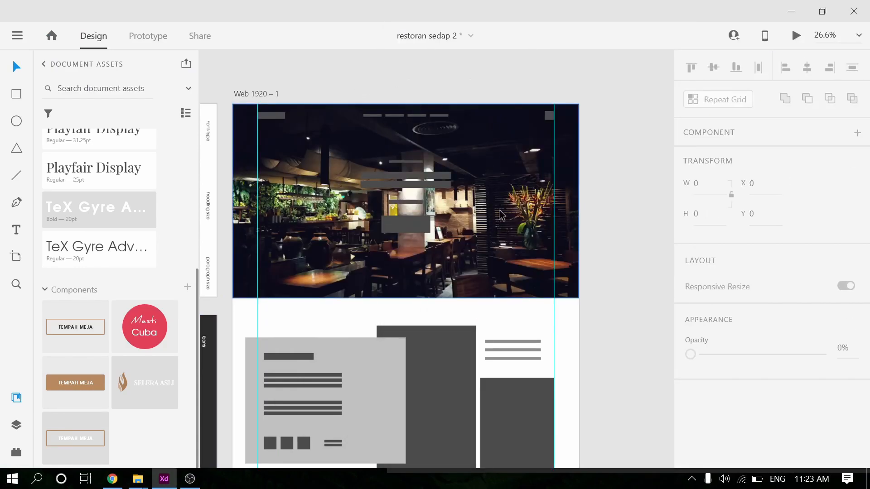
Step: Add the text "Restoran Sedap" beside the logo placeholder in the header of the hero section
scroll(237, 96, "up", 1)
left_click(279, 117)
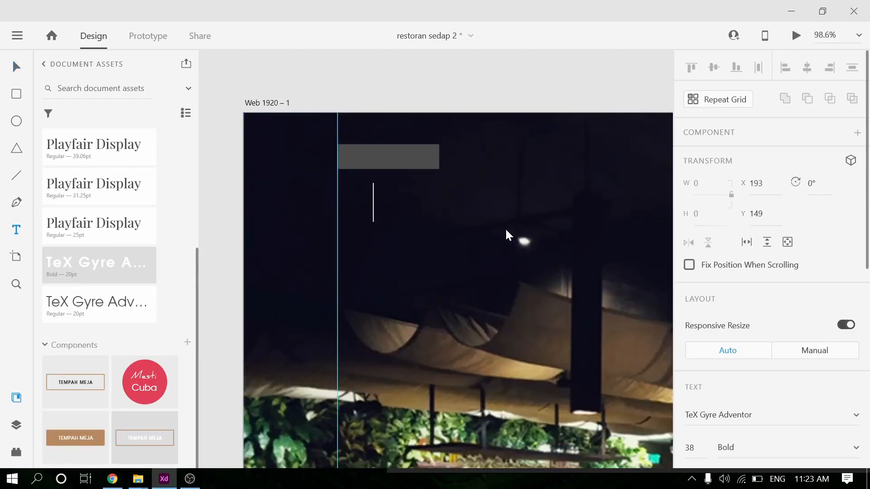
type("Restoran Sedap")
key("Escape")
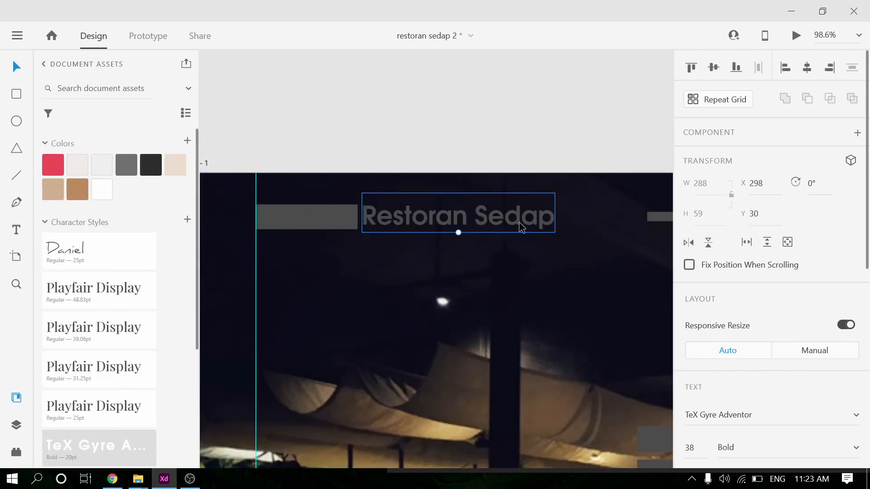
Step: Fill the word "Restoran" in the logo text with the saved brown color swatch
scroll(770, 317, "down", 5)
left_click(718, 319)
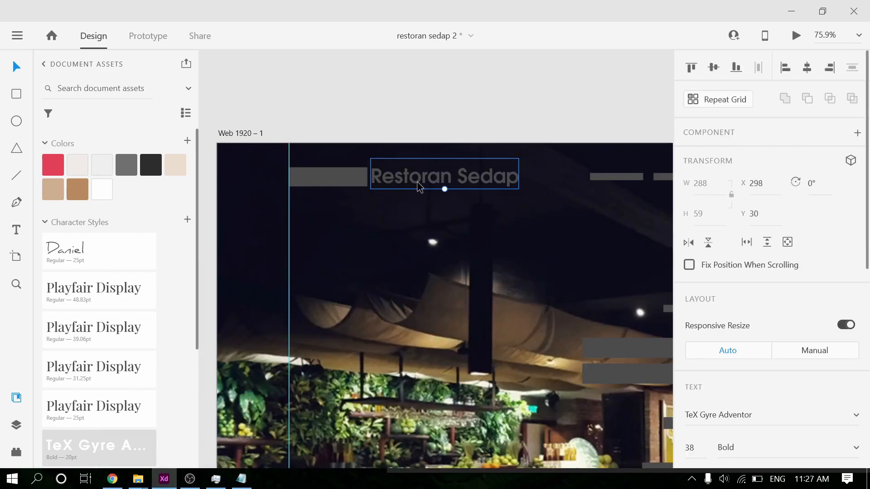
double_click(442, 179)
left_click(441, 177)
left_click_drag(451, 177, 258, 169)
scroll(842, 315, "down", 6)
left_click(719, 380)
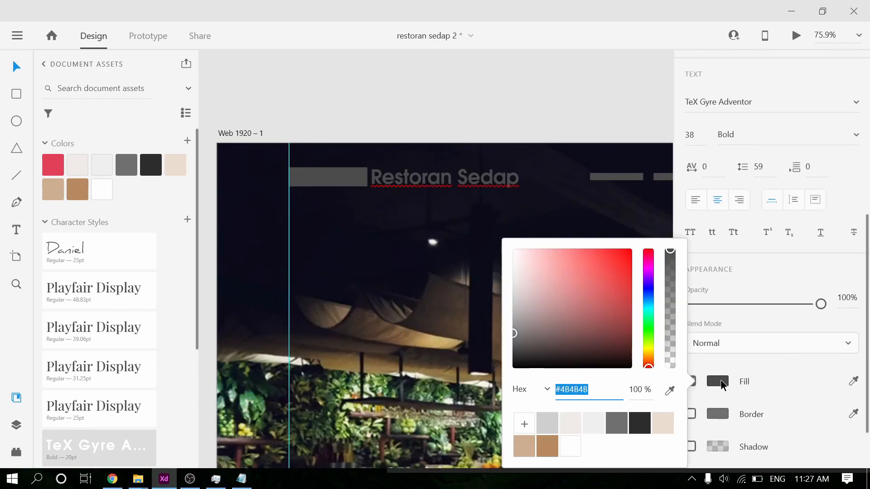
left_click(552, 446)
Step: Fill the word "Sedap" in the logo text with white
left_click_drag(458, 177, 539, 182)
left_click(727, 388)
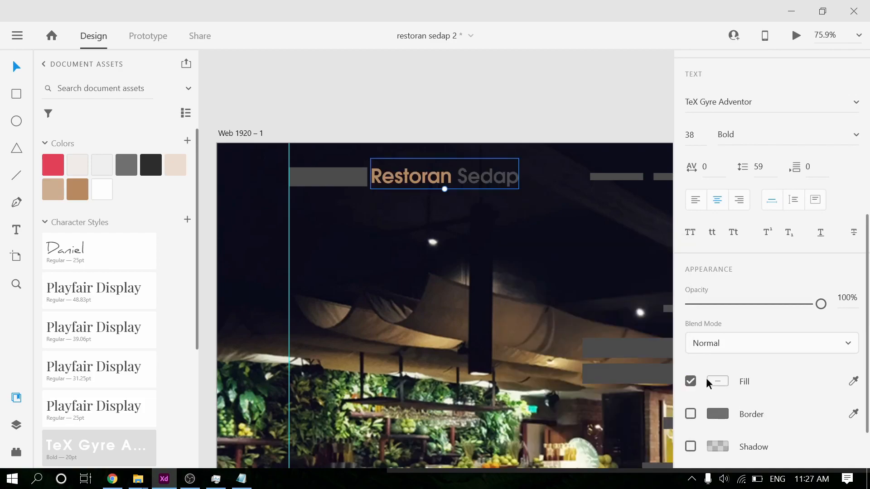
double_click(459, 177)
left_click_drag(458, 177, 525, 179)
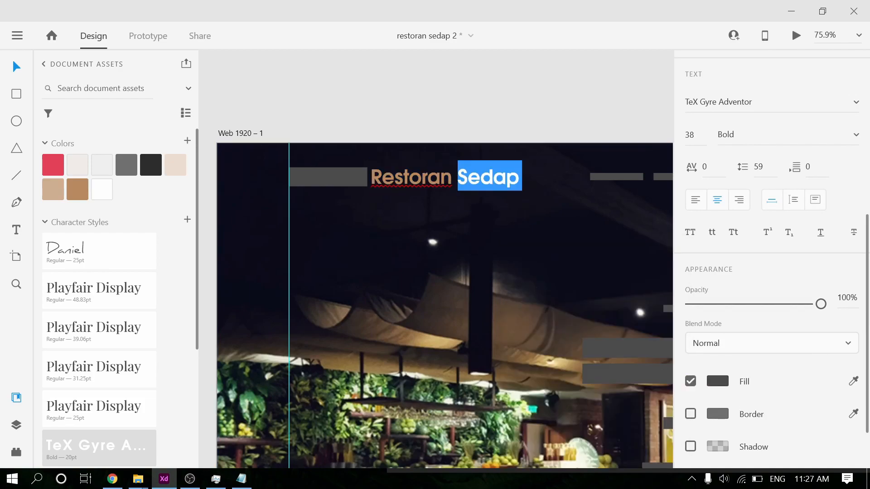
left_click(720, 381)
left_click_drag(582, 348, 397, 129)
left_click(527, 115)
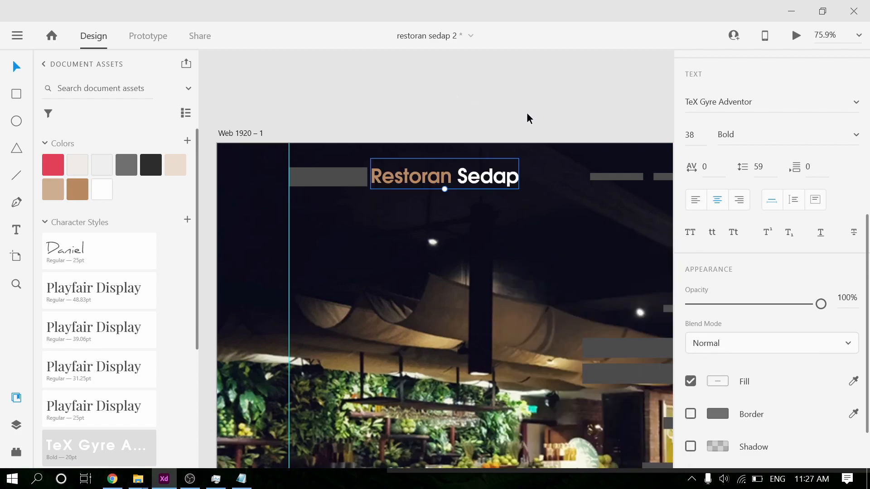
Step: Set the logo text to Playfair Display in Regular weight and scale it down to size 29
left_click(295, 184)
left_click(445, 187)
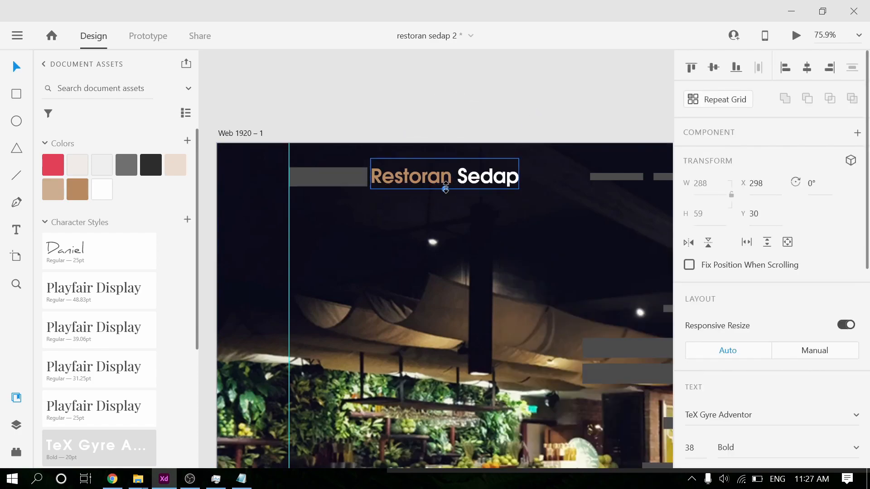
scroll(770, 272, "down", 7)
left_click(743, 102)
type("Playfair Display")
key("Return")
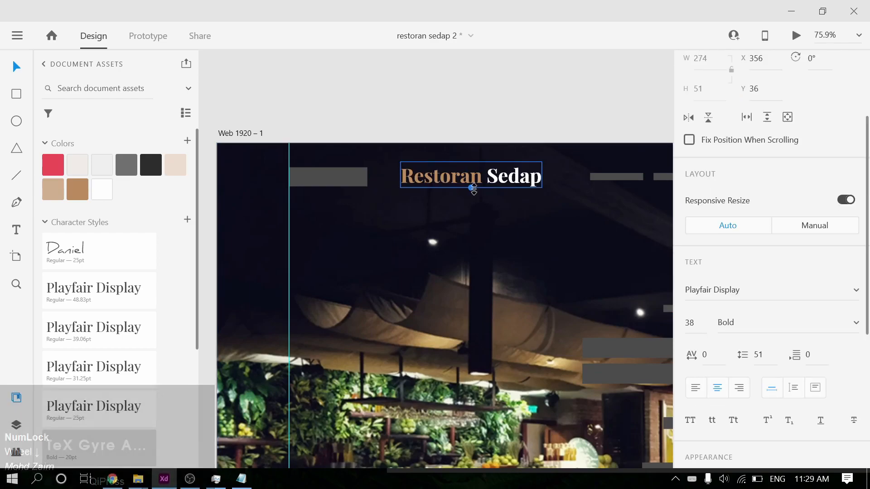
left_click_drag(471, 188, 471, 181)
left_click(855, 323)
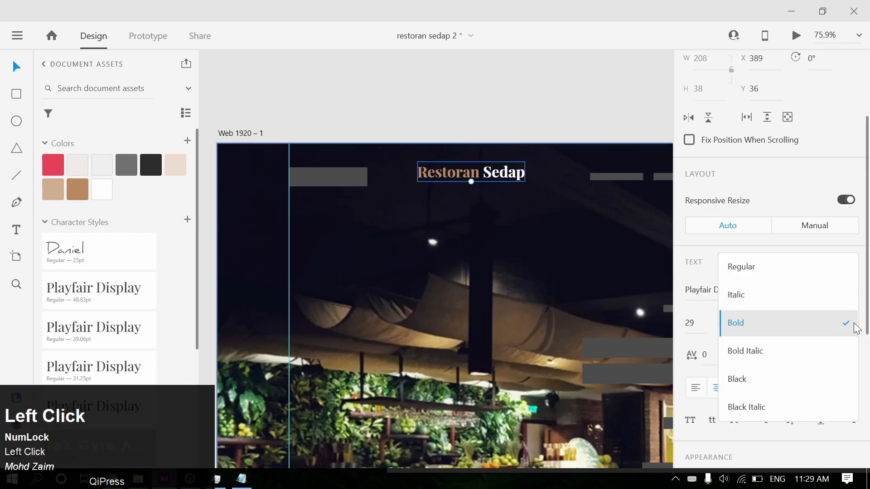
left_click(790, 274)
Step: Move the logo text onto the logo placeholder, aligned to the guide, and delete the placeholder rectangle
left_click_drag(502, 180, 366, 190)
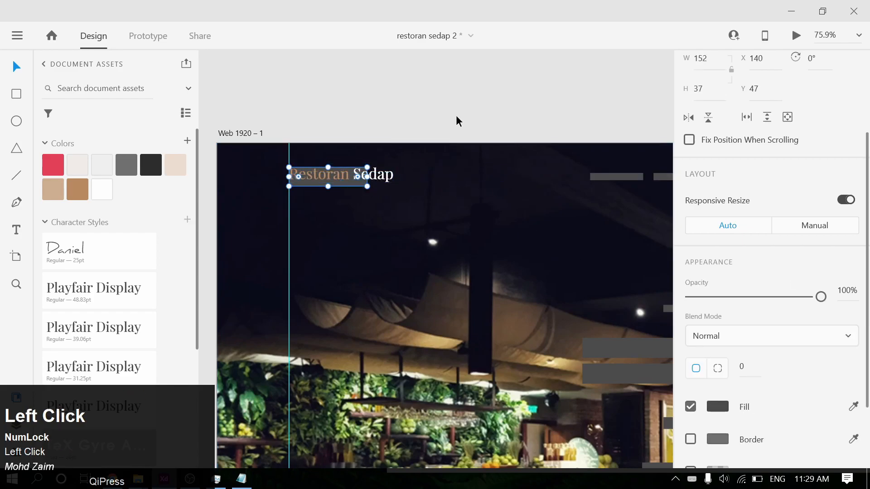
key("Delete")
Step: Copy the menu text "tentang kami" from the notes file and paste it as new text below the navigation placeholders
left_click_drag(485, 119, 441, 125)
left_click_drag(576, 188, 381, 190)
left_click(382, 182)
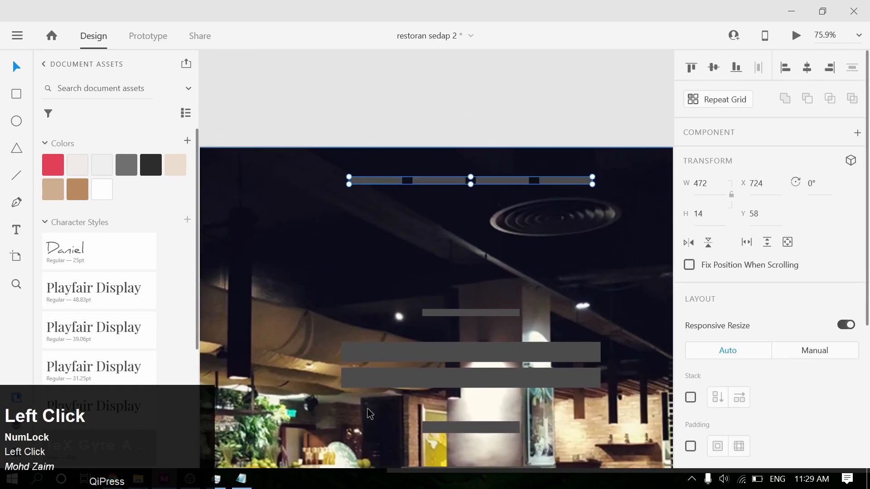
left_click(236, 480)
left_click_drag(333, 102, 189, 102)
key("ctrl+c")
left_click(214, 102)
key("t")
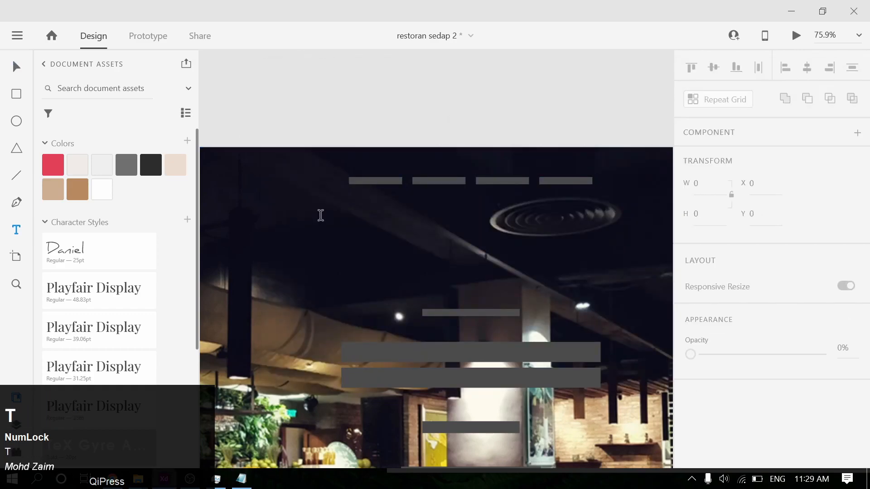
left_click(320, 215)
key("ctrl+v")
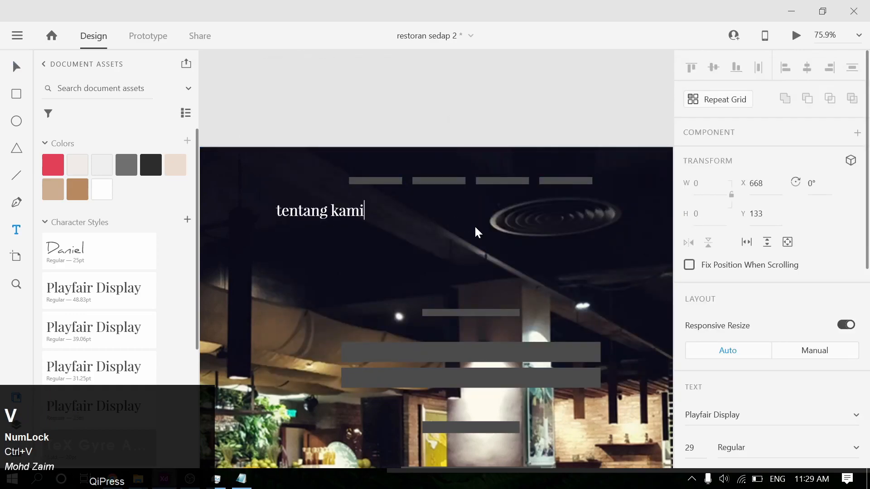
Step: Apply the TeX Gyre Adventor Regular 20pt character style to the "tentang kami" text
key("Escape")
left_click(360, 110)
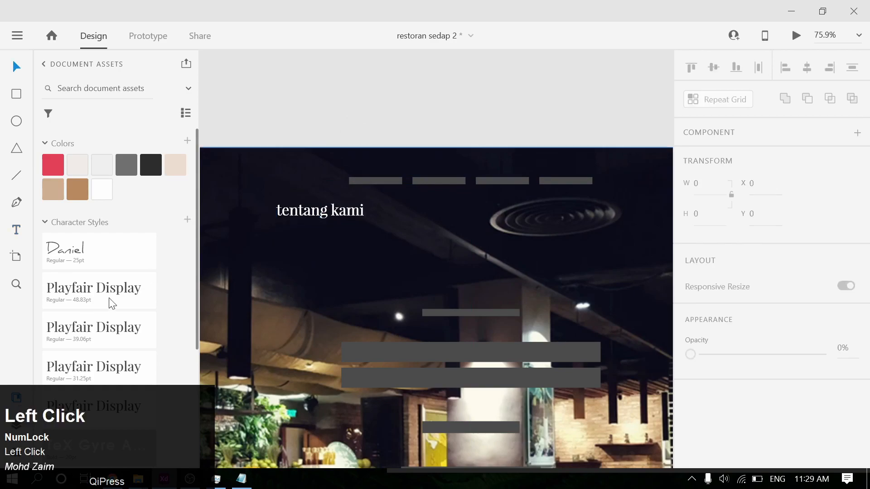
left_click(355, 208)
scroll(110, 300, "down", 3)
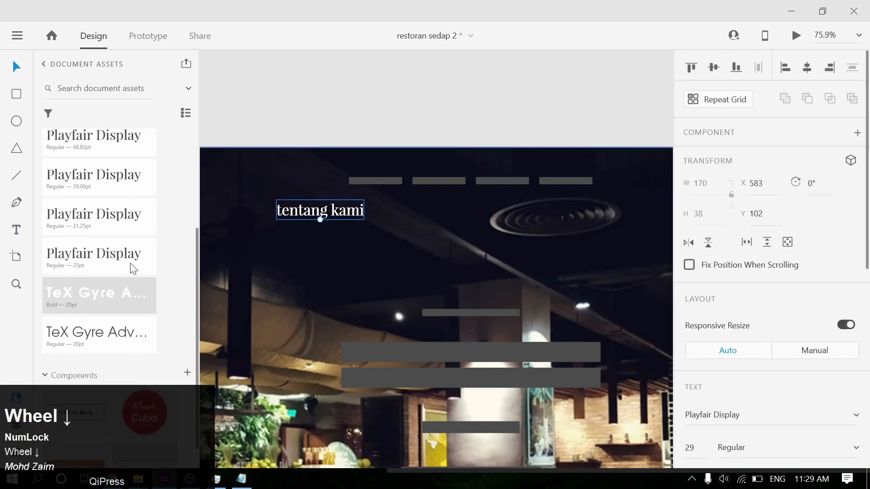
left_click(141, 329)
Step: Edit the TeX Gyre Adventor Regular 20pt character style, changing its color to white
scroll(809, 333, "down", 4)
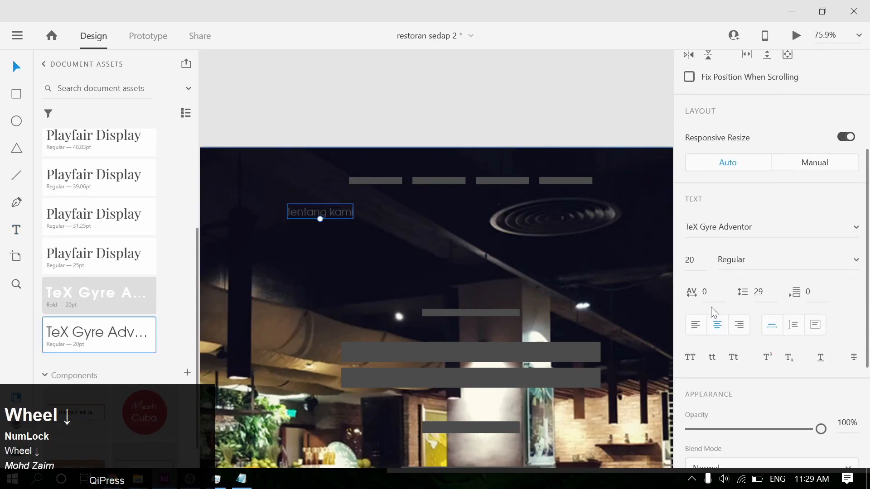
right_click(120, 336)
left_click(145, 365)
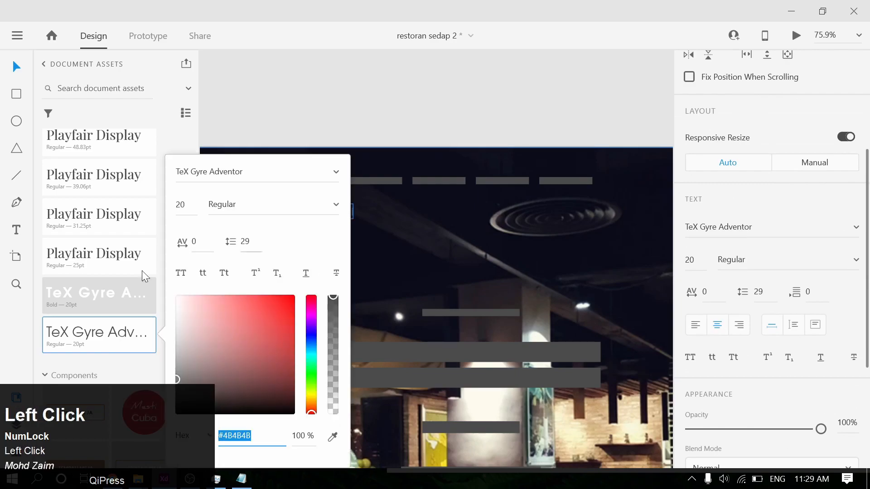
left_click_drag(281, 372, 129, 238)
left_click(365, 98)
Step: Move "tentang kami" up level with the navigation placeholders and use Repeat Grid to make four widely spaced labels in a row
left_click_drag(327, 221, 302, 185)
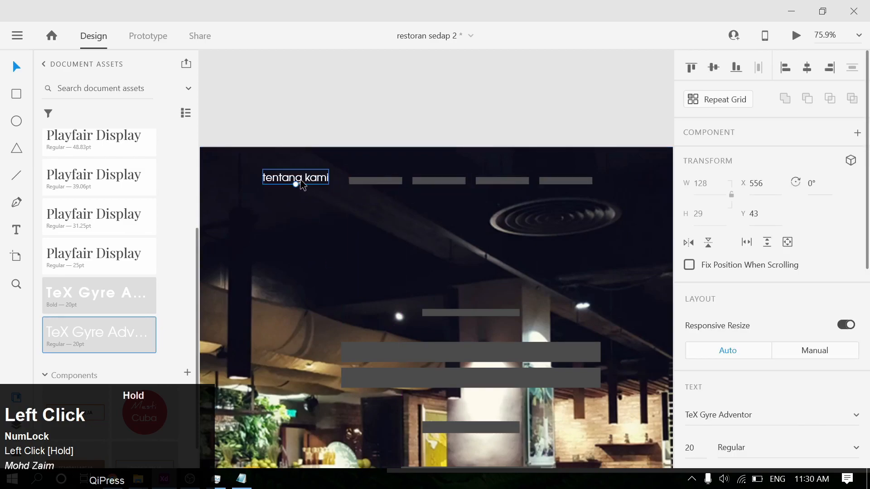
left_click(716, 106)
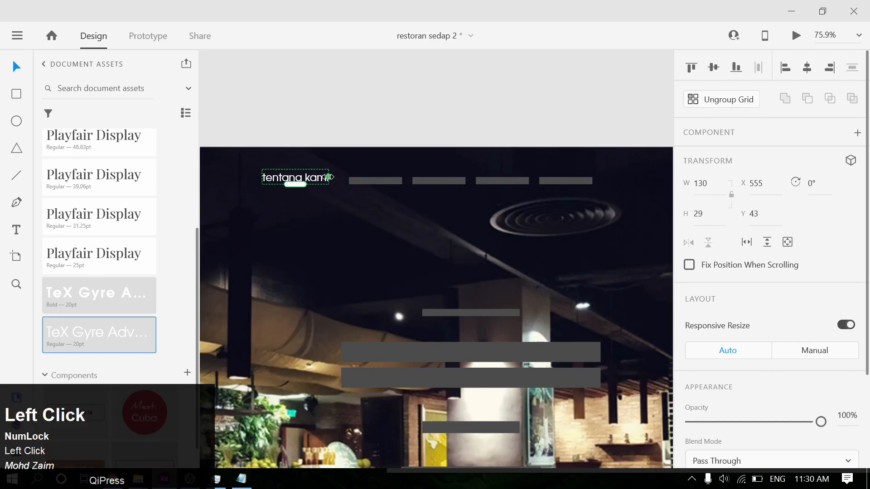
left_click_drag(328, 177, 547, 190)
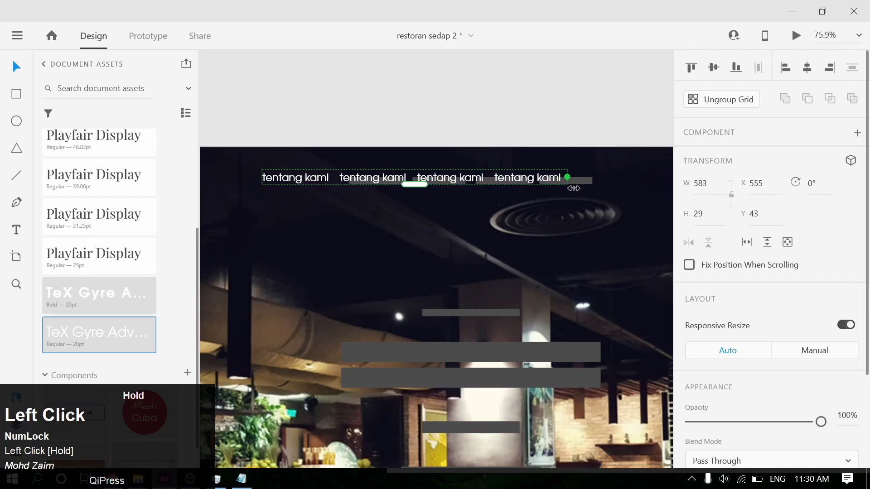
mouse_move(345, 181)
left_mouse_down()
mouse_move(381, 180)
mouse_move(354, 180)
left_mouse_up()
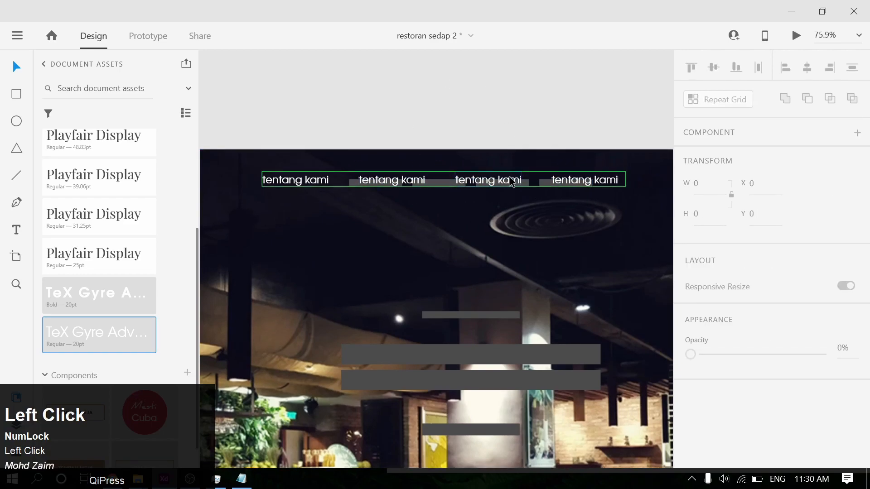
Step: Ungroup the repeat grid and move the four labels below the navigation placeholders
left_click(736, 108)
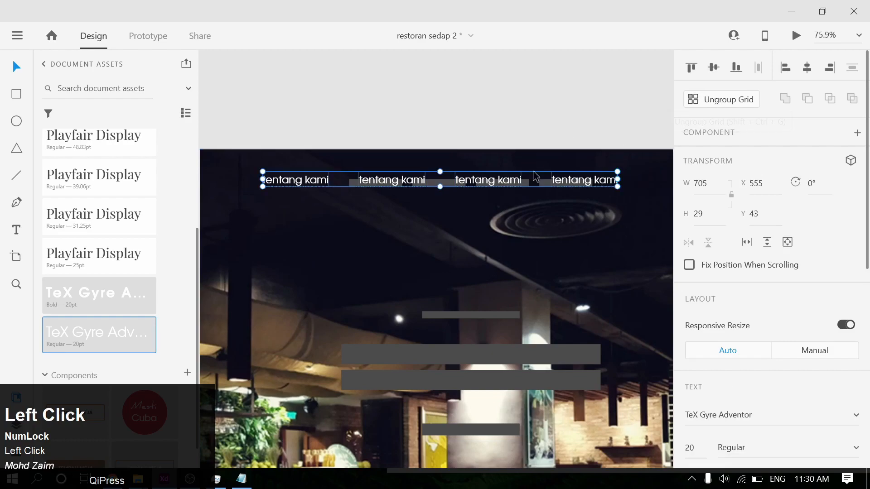
left_click_drag(479, 186, 482, 216)
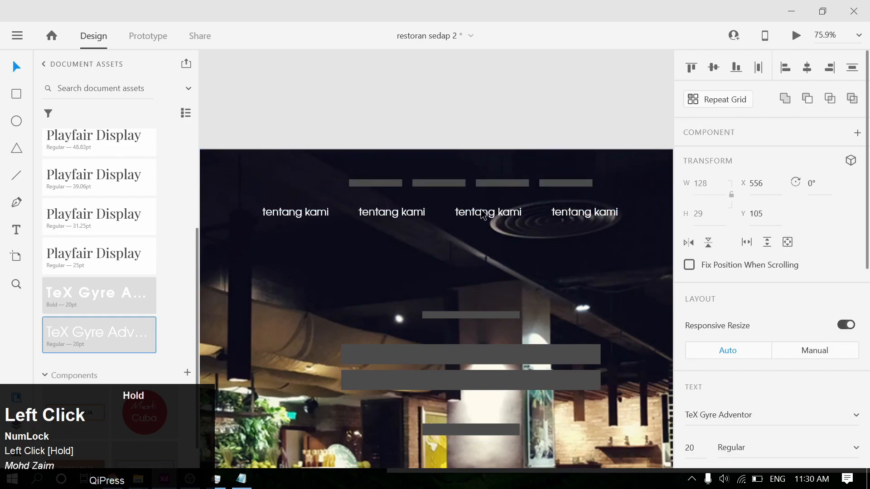
left_click(508, 86)
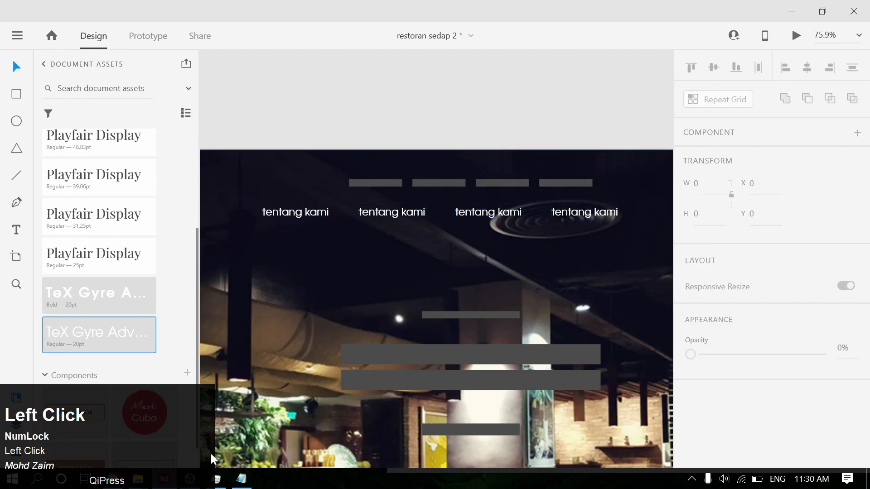
Step: Copy "menu" from the Notepad notes and paste it over the second navigation label's text
left_click(245, 480)
left_click(290, 126)
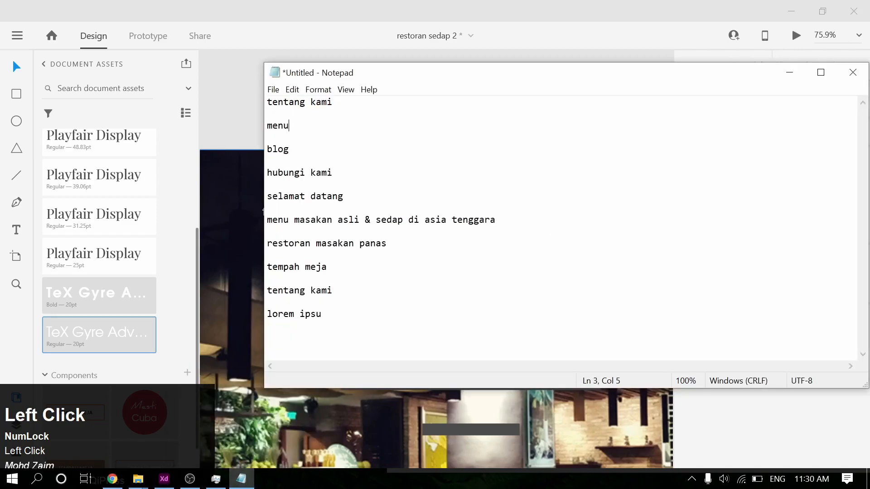
key("ctrl+c")
left_click(374, 5)
double_click(405, 217)
key("ctrl+v")
Step: Copy "blog" from the Notepad notes and paste it over the third navigation label's text
left_click(241, 479)
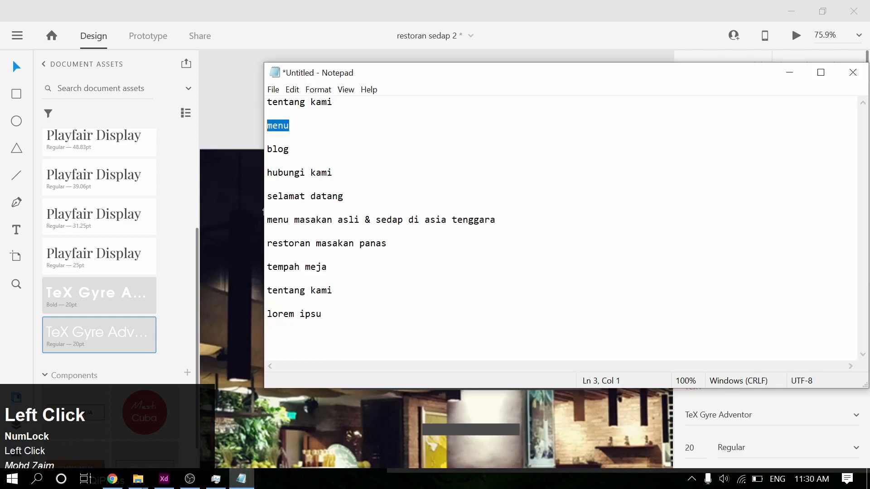
left_click(343, 43)
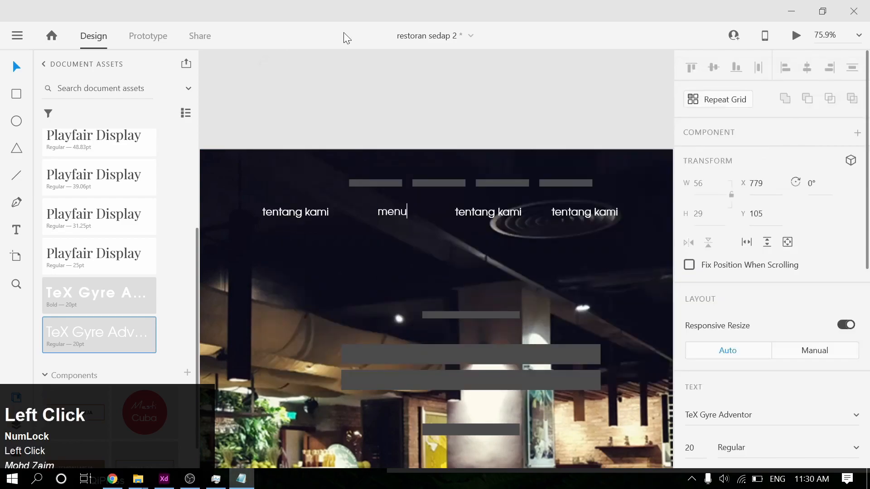
double_click(487, 211)
key("ctrl+v")
left_click(555, 128)
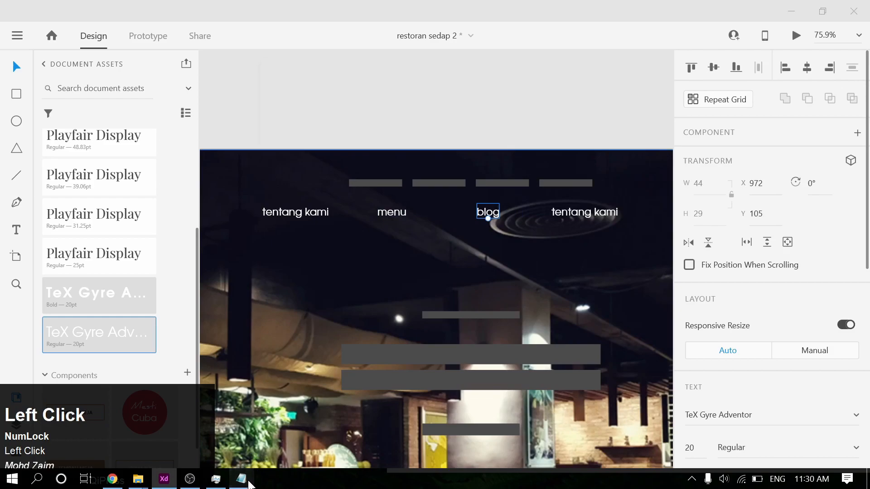
Step: Copy "hubungi kami" from the Notepad notes and paste it over the fourth navigation label's text
left_click(248, 482)
left_click_drag(334, 173, 244, 175)
key("ctrl+c")
left_click(404, 5)
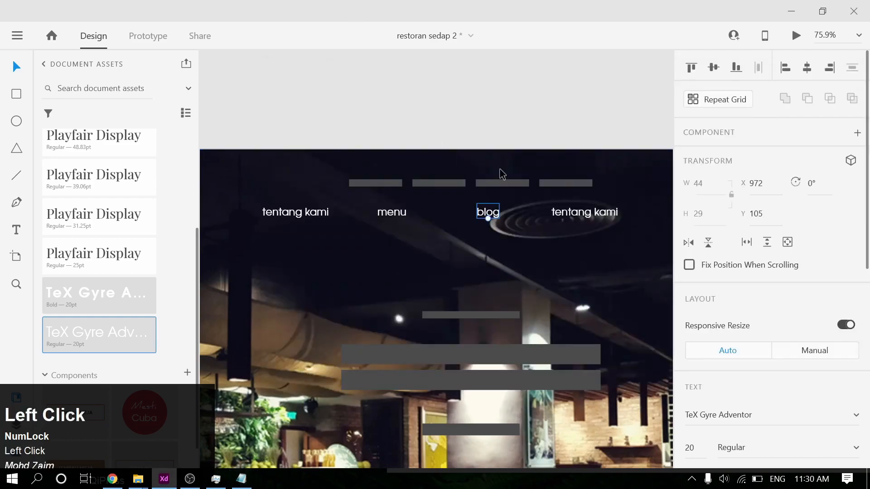
double_click(608, 215)
key("ctrl+v")
left_click(538, 119)
left_click(532, 124)
Step: Move the "menu", "blog" and "hubungi kami" labels closer together along the same row as "tentang kami"
key("space")
left_click_drag(524, 118, 466, 118)
key("space")
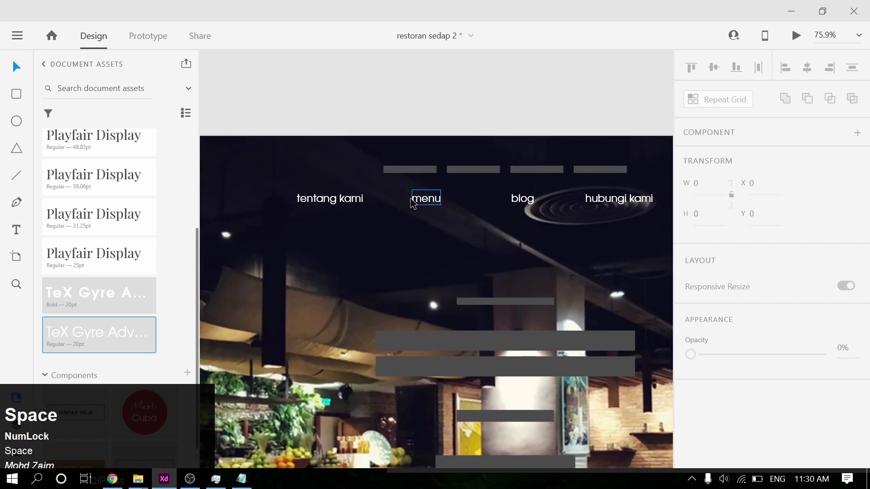
left_click(424, 199)
left_click_drag(428, 204, 404, 204)
left_click(528, 202)
left_click_drag(529, 204, 466, 205)
left_click_drag(629, 203, 539, 199)
Step: Distribute the four navigation labels evenly in the horizontal direction and group them
left_click(455, 206, "shift")
left_click(396, 203, "shift")
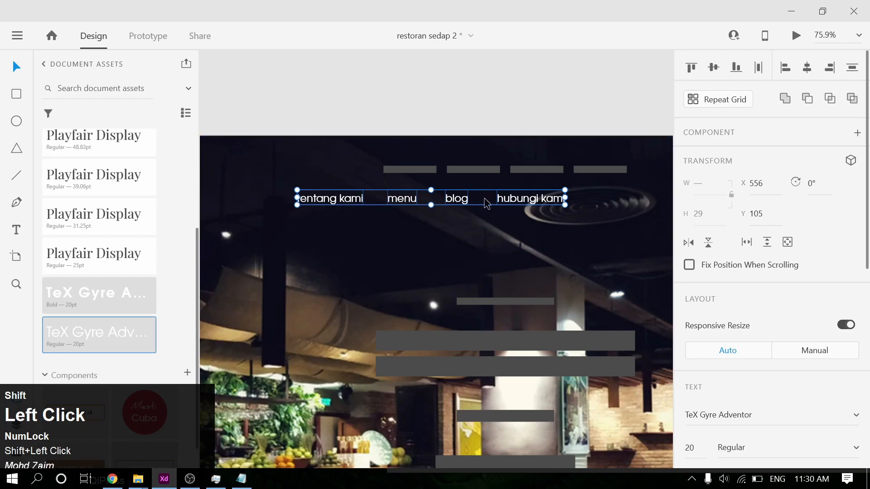
left_click(759, 68)
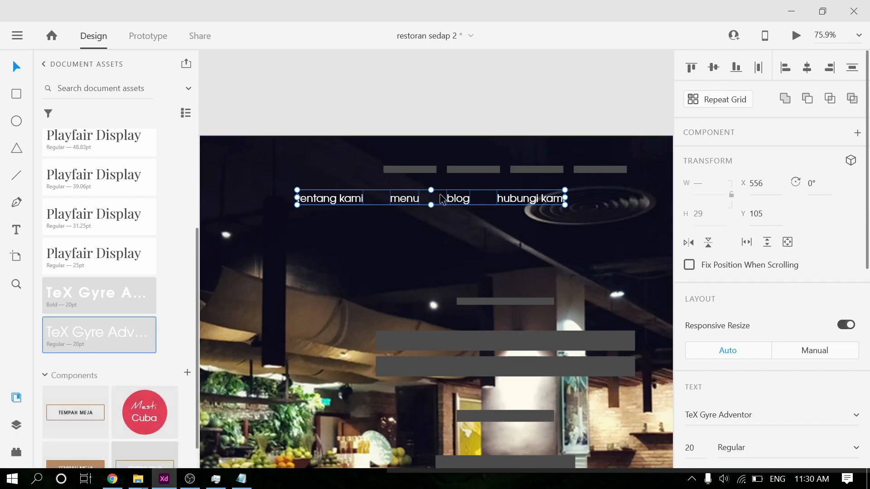
key("ctrl+g")
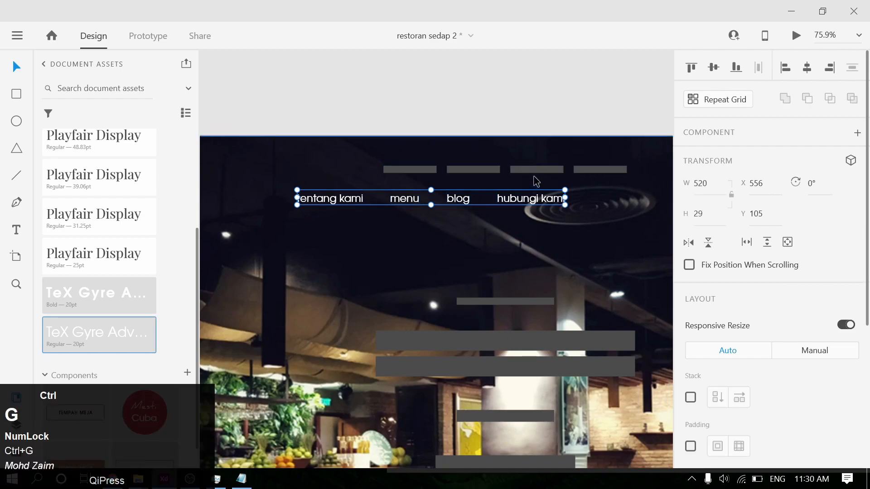
Step: Move the navigation group up onto the placeholder row and center it horizontally on the artboard
left_click_drag(459, 202, 506, 173)
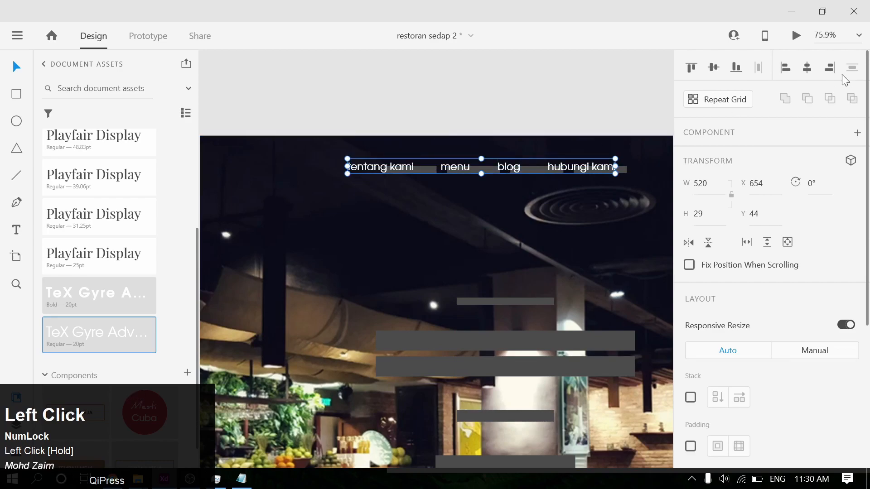
left_click(805, 71)
left_click(609, 109)
Step: Delete the gray navigation placeholder bars behind the menu labels
scroll(524, 90, "down", 3)
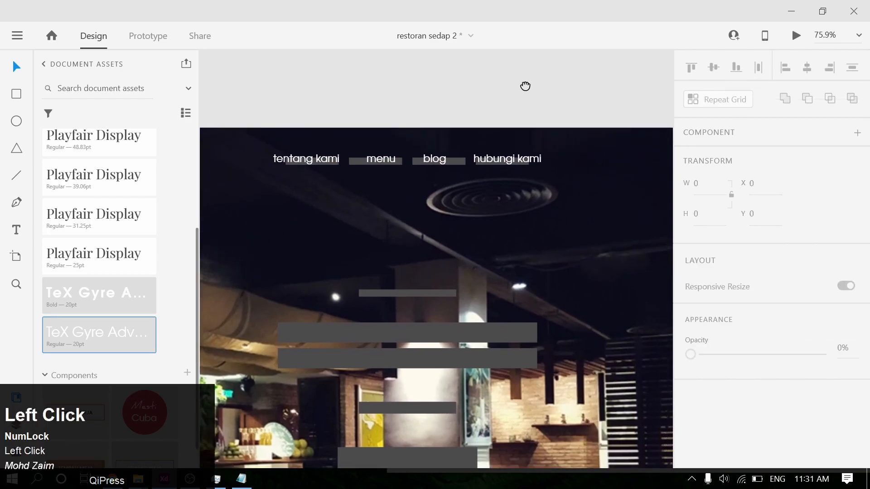
scroll(524, 105, "down", 2)
left_click_drag(483, 108, 447, 123)
left_click(481, 119)
key("Delete")
Step: Examine the square search placeholder in the header and the search icons on the dark icons artboard
left_click_drag(522, 84, 614, 121)
scroll(435, 95, "up", 5)
scroll(435, 97, "up", 1)
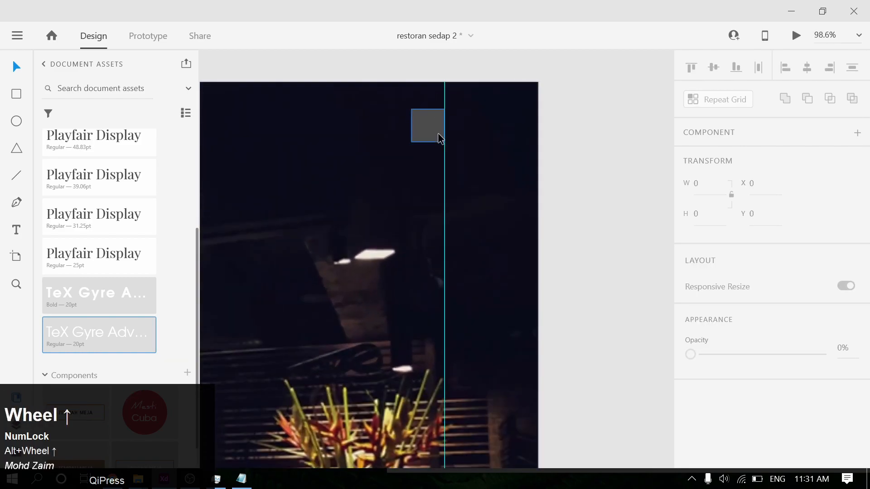
left_click(438, 136)
left_click_drag(387, 97, 460, 99)
left_click(520, 66)
scroll(433, 169, "down", 7)
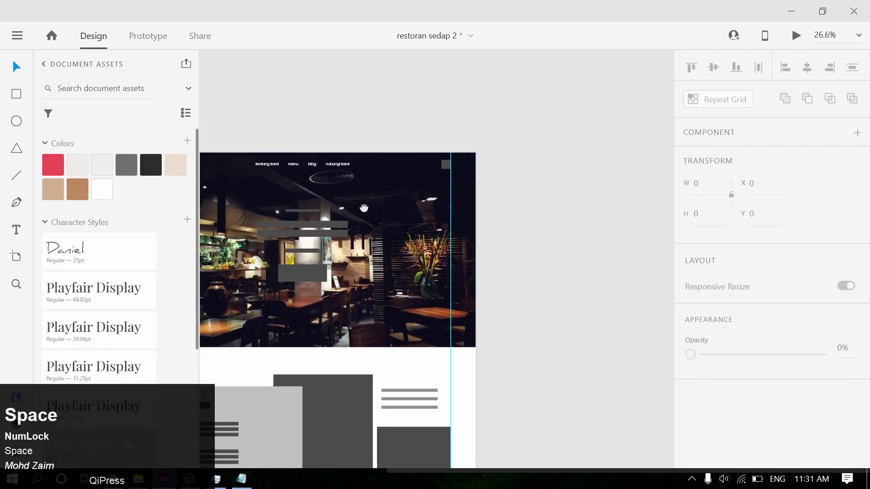
left_click_drag(363, 208, 601, 89)
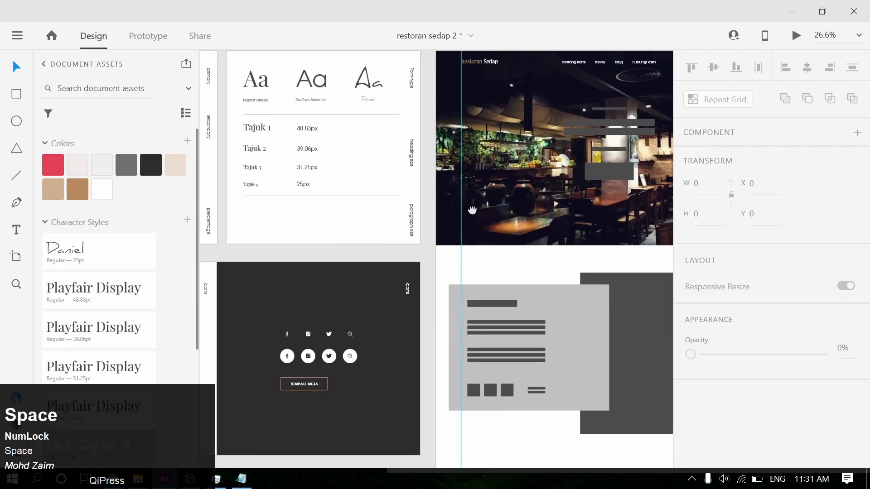
left_click_drag(467, 213, 555, 140)
scroll(443, 271, "up", 2)
scroll(443, 272, "up", 3)
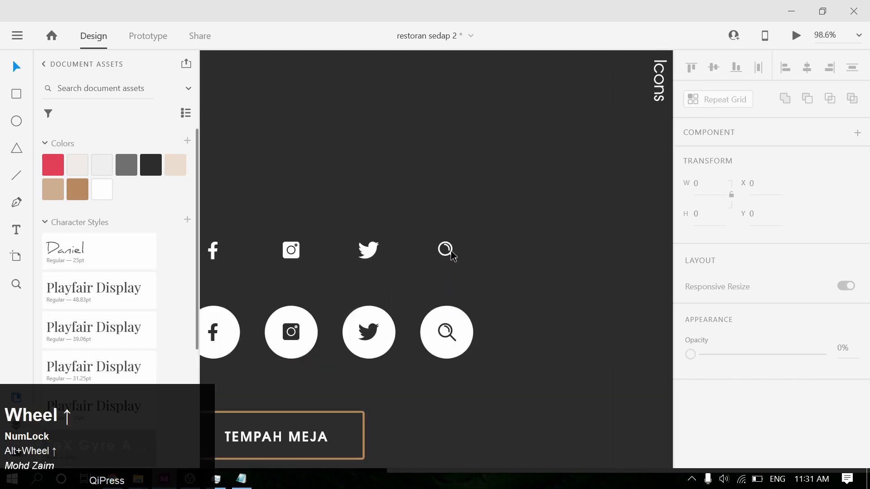
Step: Ungroup the icons board and its nested icon set so that each icon is a separate object
left_click(447, 254)
scroll(383, 301, "down", 3)
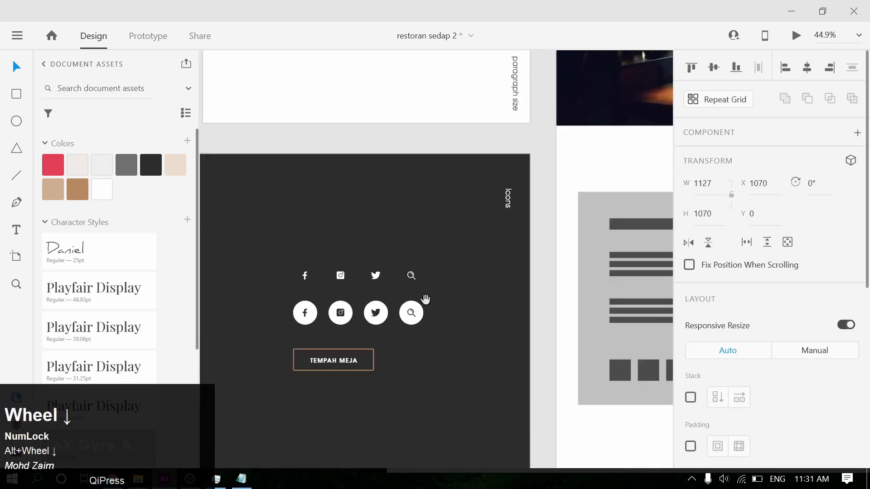
left_click(426, 300)
key("ctrl+g")
left_click(460, 131)
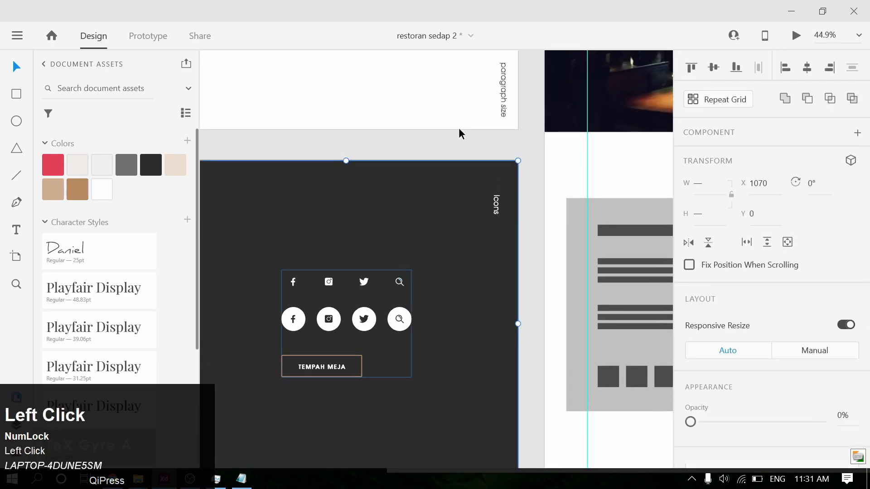
left_click(402, 290)
key("ctrl+shift+g")
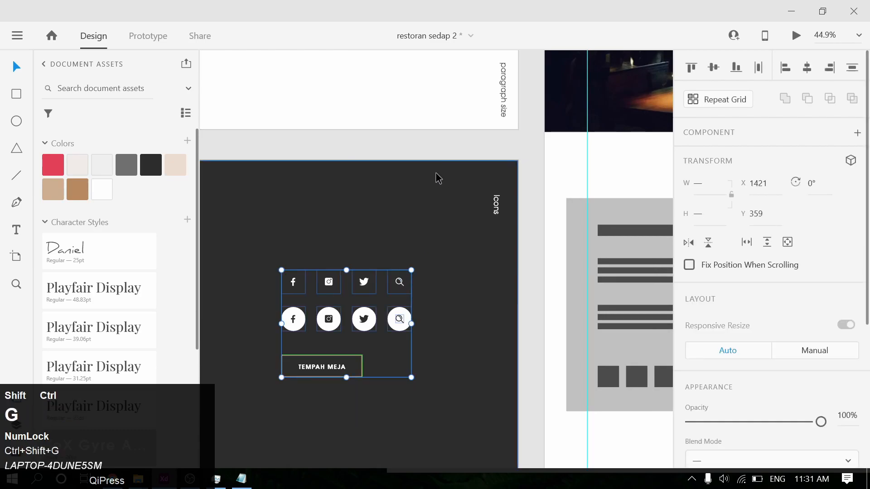
Step: Move the search icon onto the hero image, ungroup it and delete its dark circle
left_click(449, 154)
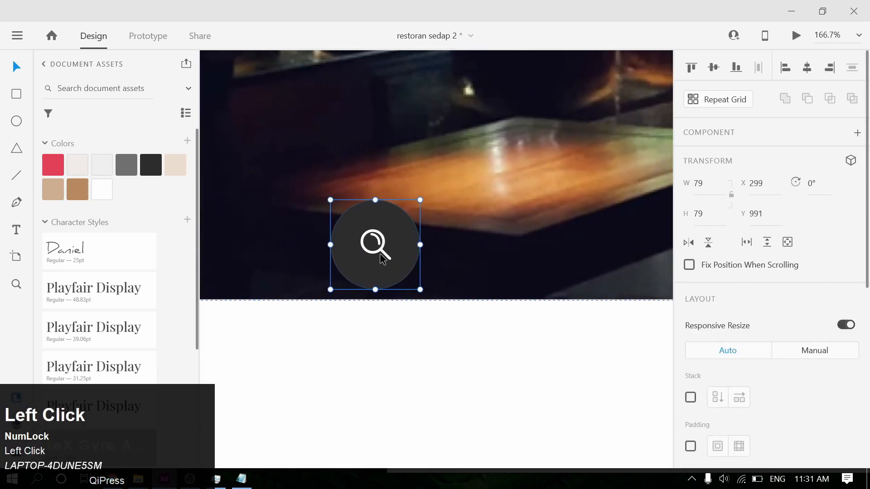
right_click(380, 257)
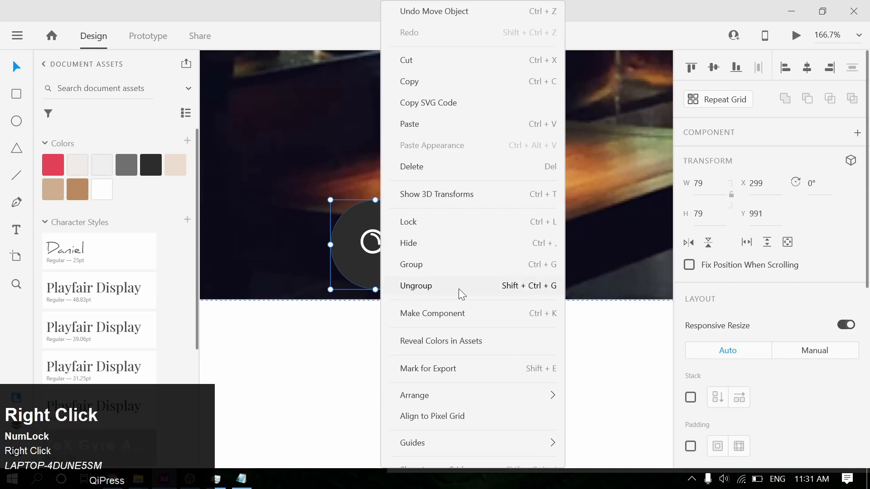
left_click(450, 292)
left_click(421, 229)
left_click(416, 231)
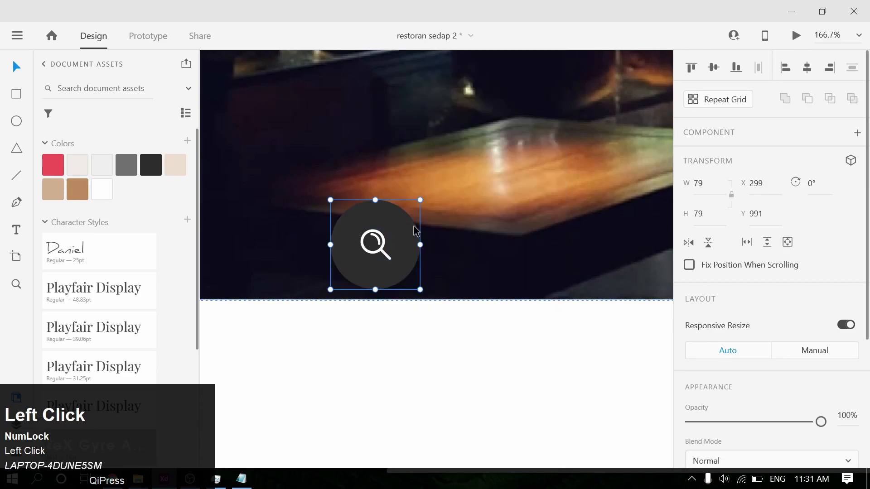
key("Delete")
Step: Move the white magnifier icon up to the square search placeholder in the header
left_click_drag(389, 253, 515, 197)
scroll(515, 196, "down", 5, "alt")
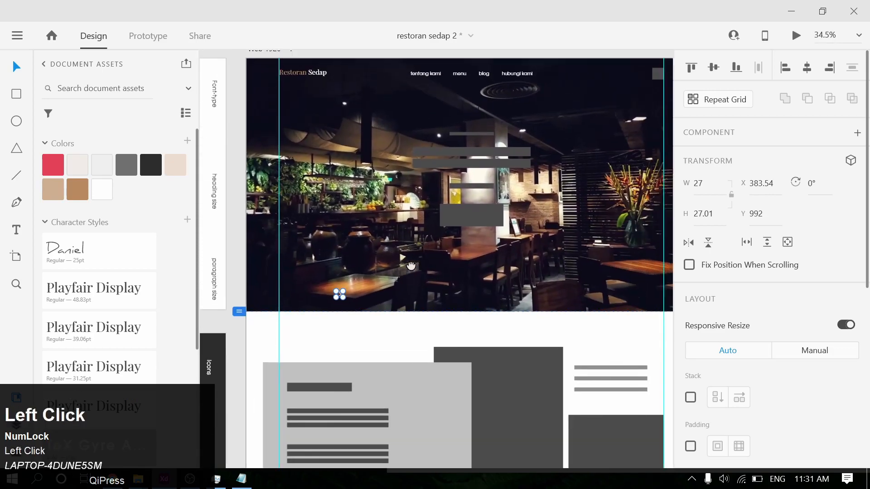
left_click_drag(411, 266, 359, 304)
left_click(288, 336)
left_click_drag(288, 335, 607, 111)
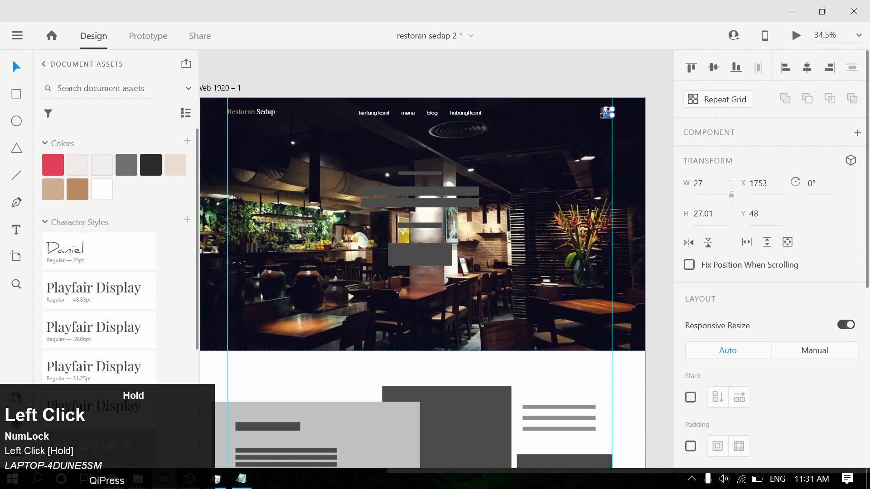
Step: Center the magnifier icon on the square search placeholder at about X 1742, Y 51
scroll(607, 111, "up", 6, "alt")
mouse_move(606, 152)
left_mouse_down()
mouse_move(596, 152)
mouse_move(603, 143)
left_mouse_up()
key("ctrl+z")
left_click(606, 137)
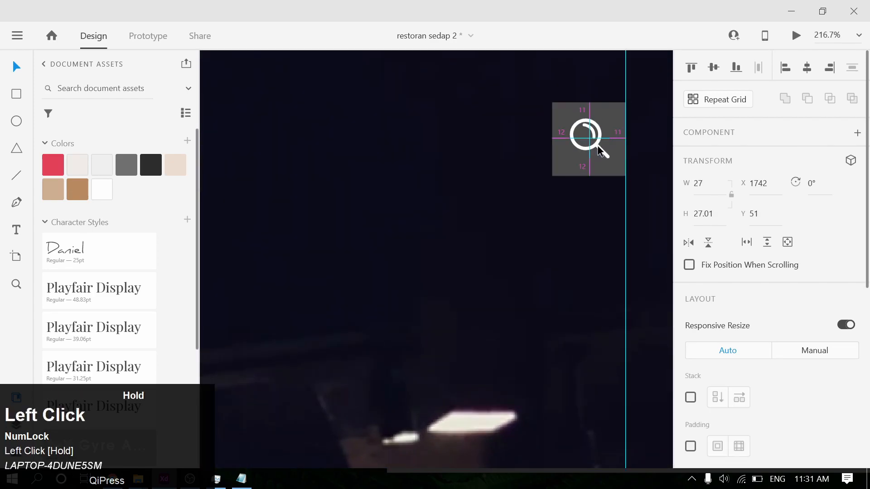
Step: Turn off the fill of the gray square behind the search icon in the header
scroll(465, 166, "down", 3)
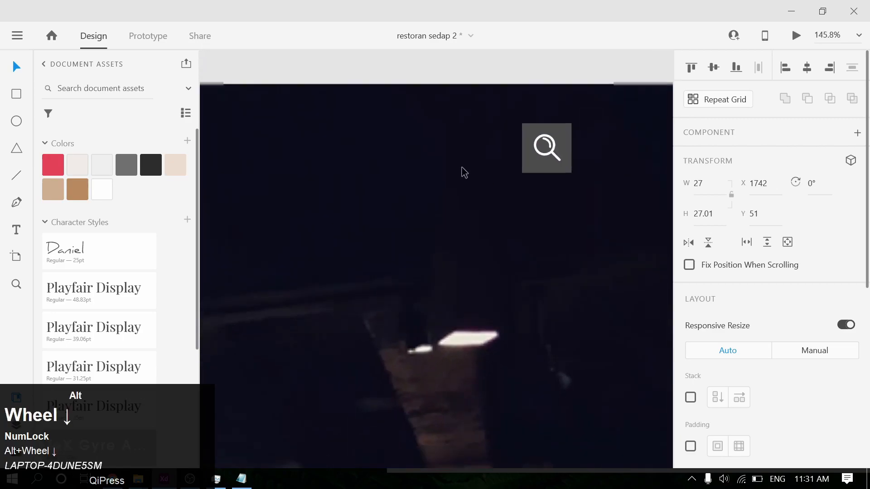
left_click(547, 157)
left_click_drag(484, 103, 560, 109)
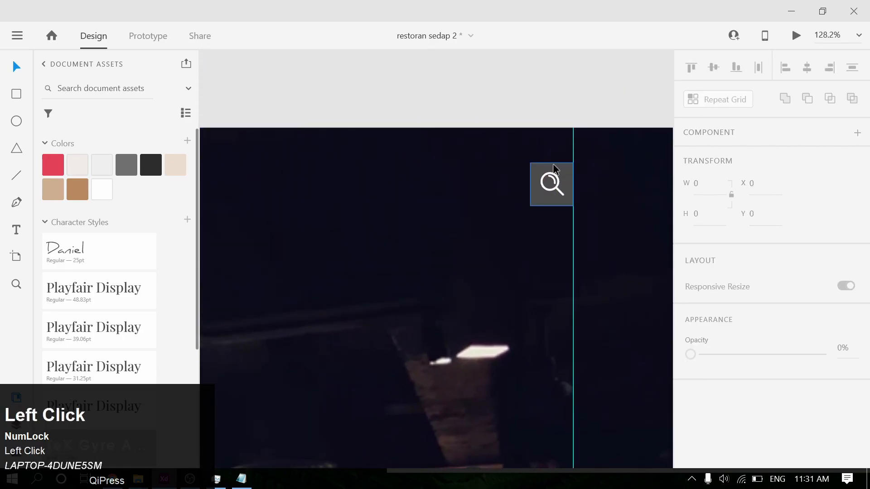
left_click(555, 190)
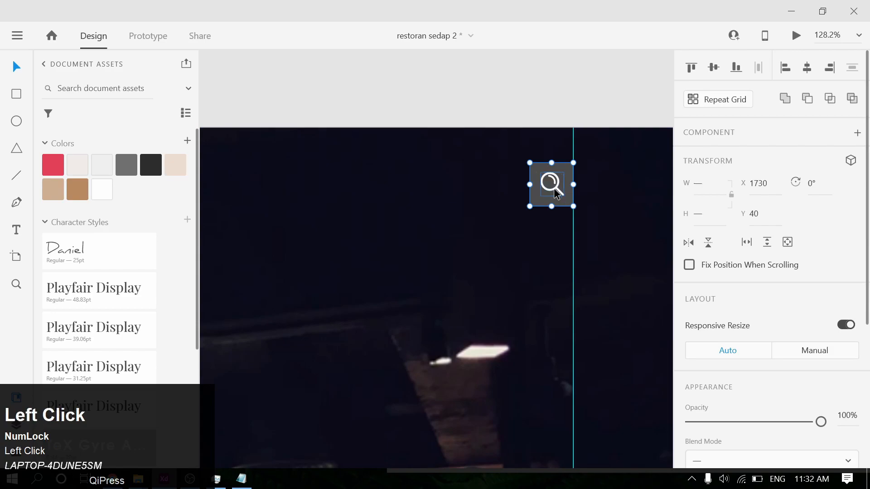
left_click(563, 132)
left_click(558, 194)
scroll(775, 345, "down", 5)
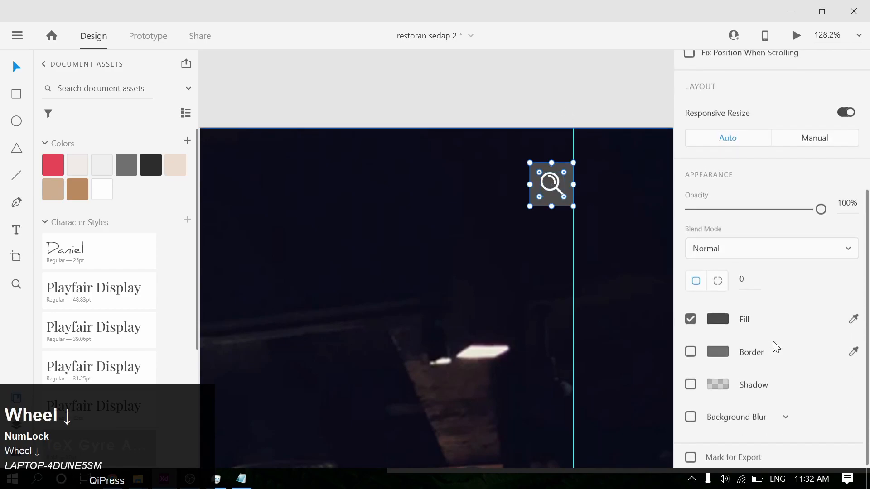
left_click(689, 314)
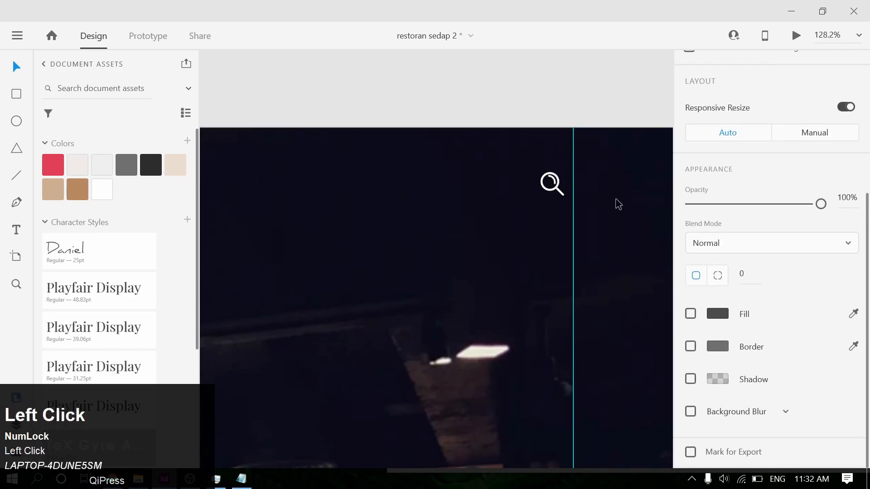
left_click(552, 93)
Step: Duplicate the navigation labels into the empty area below the header and ungroup the copy
scroll(416, 165, "down", 3, "alt")
left_click_drag(371, 193, 598, 177)
left_click_drag(431, 192, 511, 188)
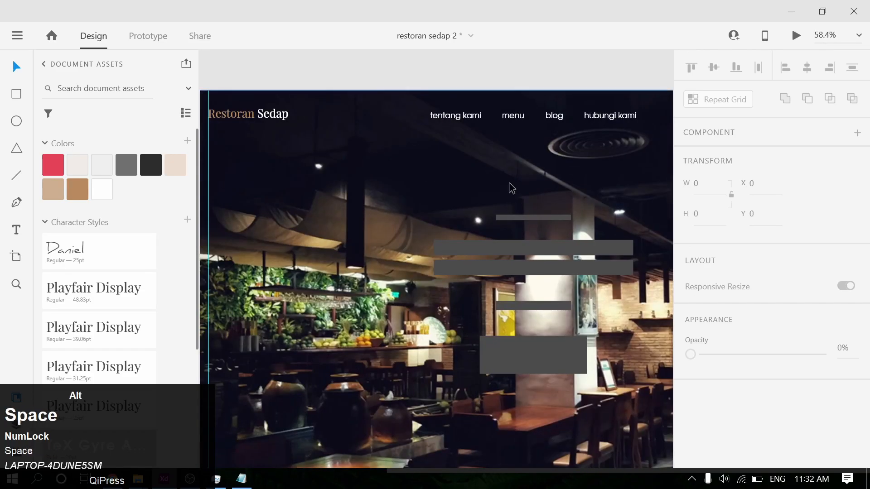
scroll(511, 187, "down", 3, "alt")
left_click_drag(575, 177, 490, 180)
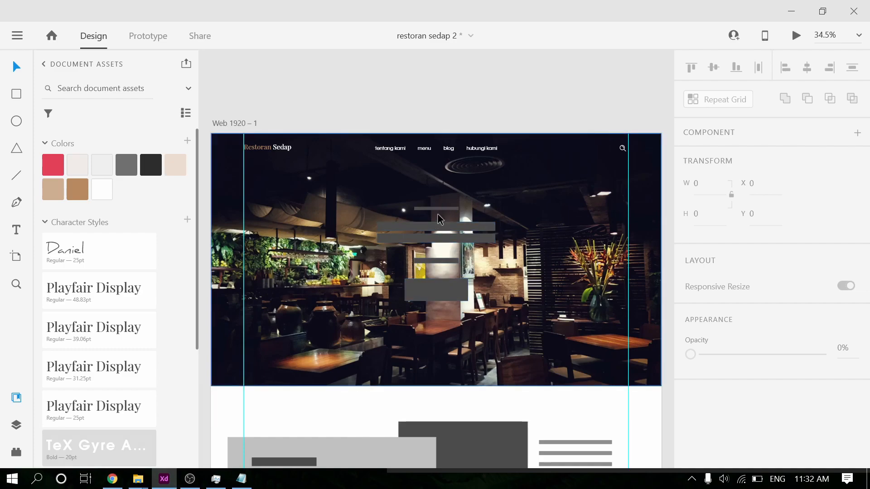
scroll(447, 217, "up", 4, "alt")
left_click_drag(356, 78, 398, 165, "alt")
key("ctrl+shift+g")
Step: Delete the copied "hubungi kami", "blog" and "menu" labels, keeping only the "tentang kami" copy
left_click(557, 167)
left_click(567, 155)
key("Delete")
left_click(503, 155)
key("Delete")
left_click(446, 156)
key("Delete")
Step: Style the copied "tentang kami" label with the Daniel Regular 25pt character style in white and change its text to "Selamat Datang"
left_click(375, 159)
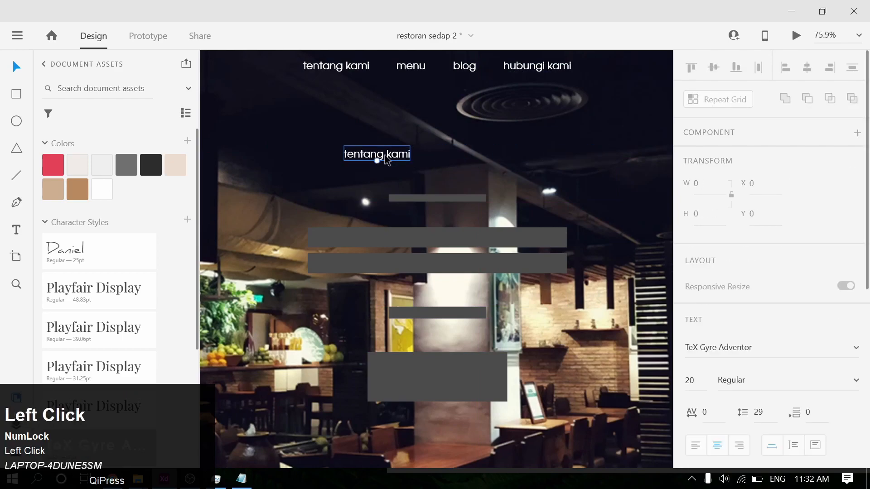
left_click(110, 248)
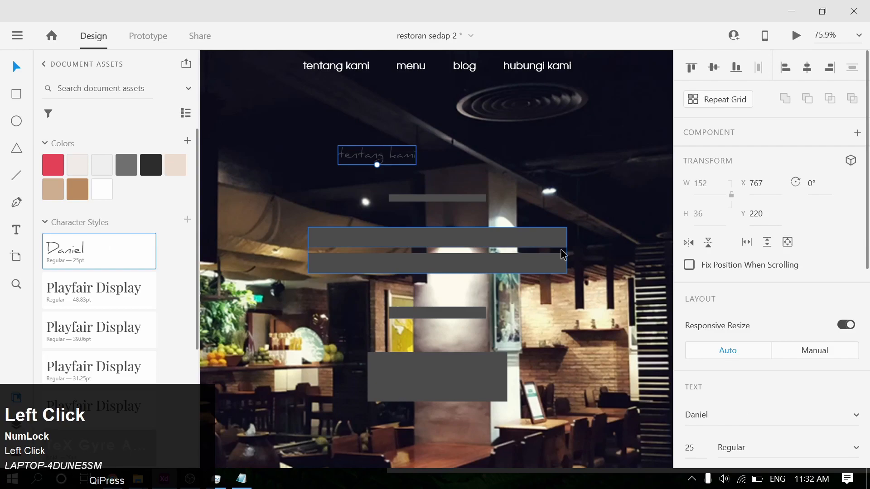
left_click(110, 186)
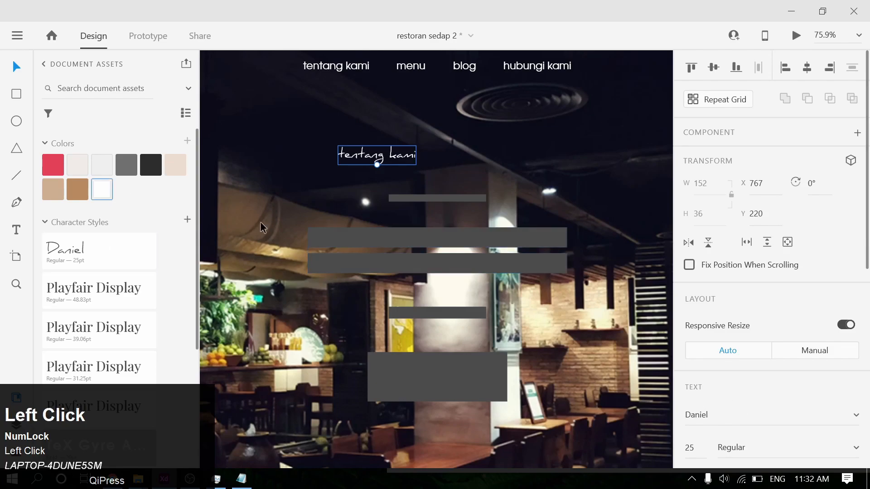
double_click(377, 158)
type("Selamat Datang")
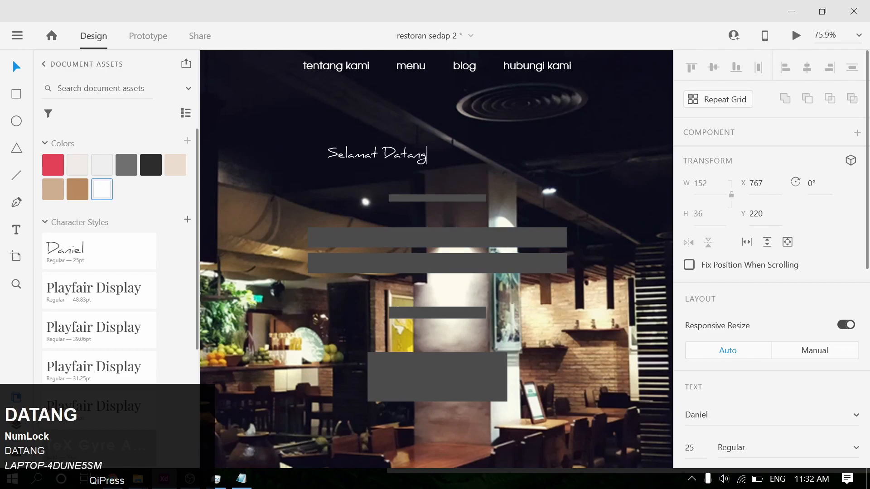
key("Escape")
Step: Move "Selamat Datang" onto the topmost gray placeholder bar in the hero and delete that bar
left_click_drag(385, 156, 459, 198)
left_click(452, 201)
key("Delete")
Step: Switch to Notepad and copy the phrase "menu masakan asli & sedap"
left_click(525, 251)
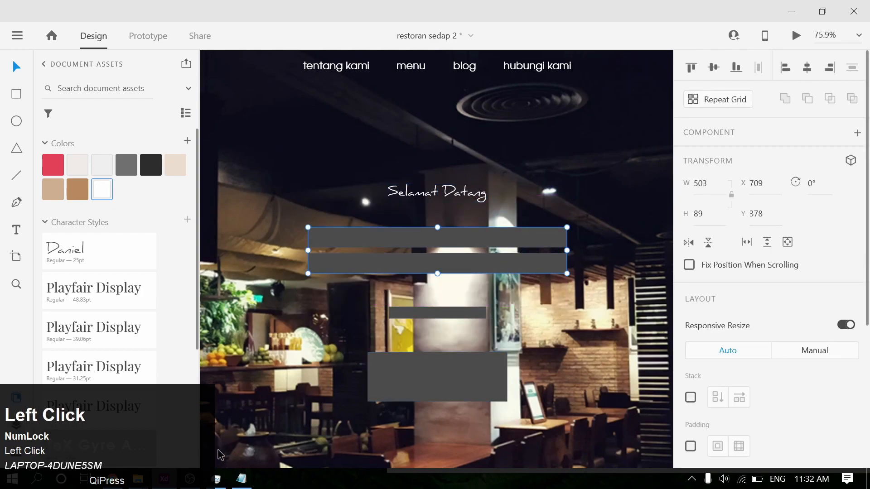
left_click(240, 477)
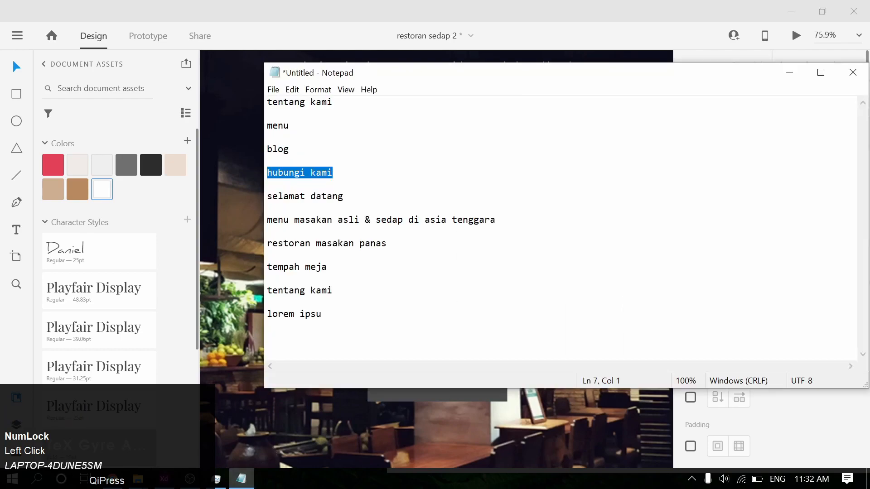
left_click_drag(403, 220, 267, 220)
key("ctrl+c")
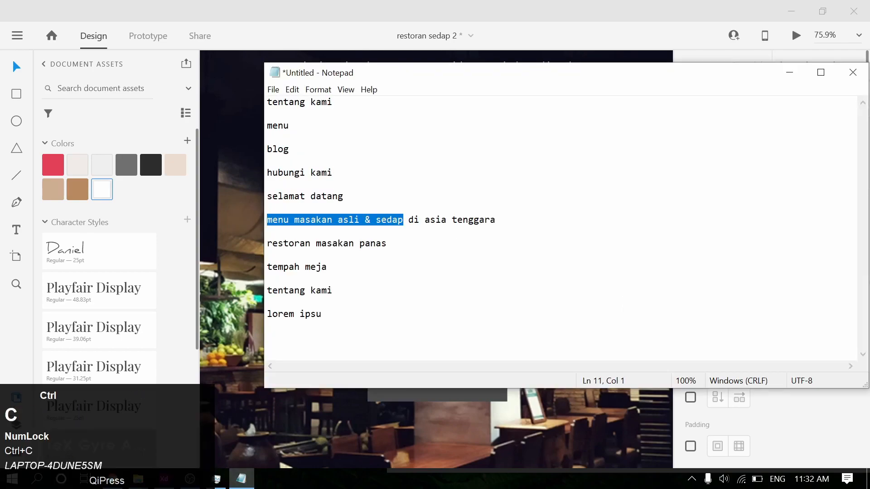
Step: Duplicate "Selamat Datang" just below it and replace the copy's text with "menu masakan asli & sedap"
left_click(574, 14)
left_click_drag(469, 197, 464, 229)
double_click(464, 229)
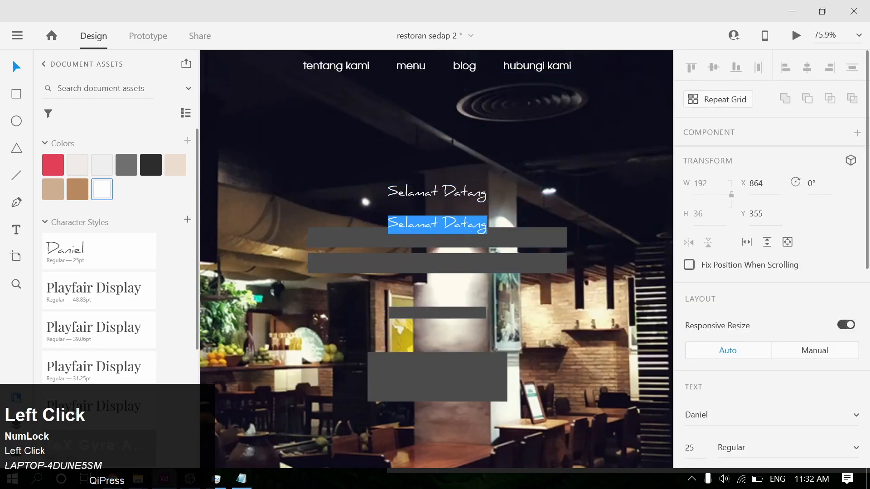
key("ctrl+v")
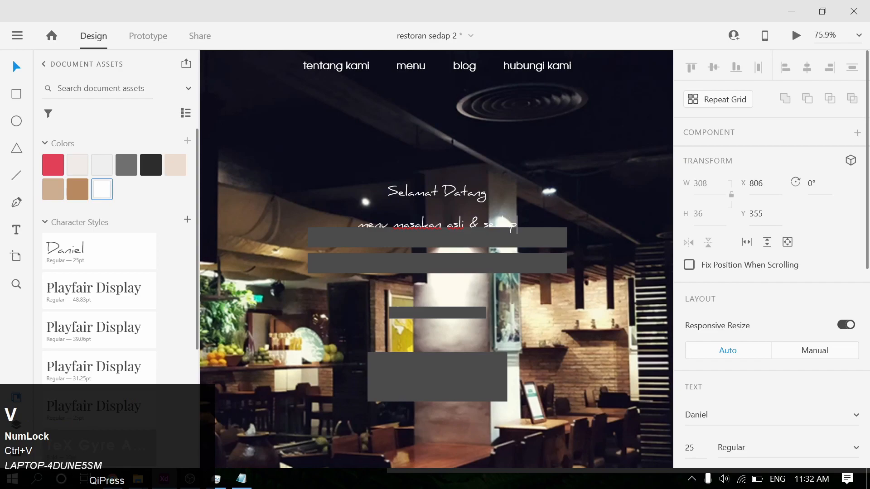
Step: Set the "menu masakan asli & sedap" text to Playfair Display at size 48.83
left_click(467, 225)
scroll(117, 293, "down", 3)
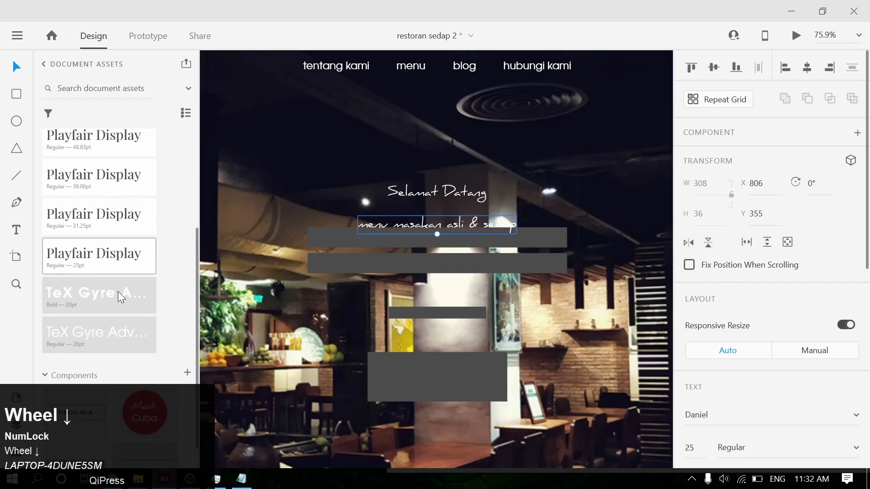
type("Playfair Display")
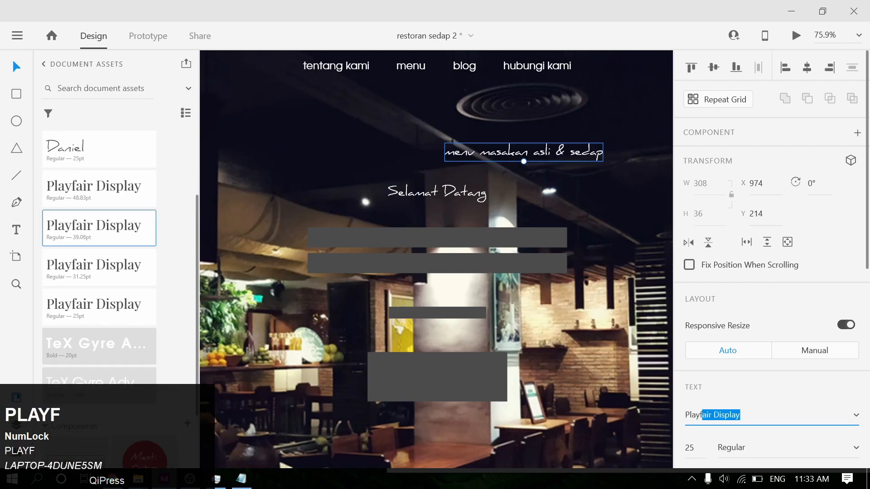
key("Return")
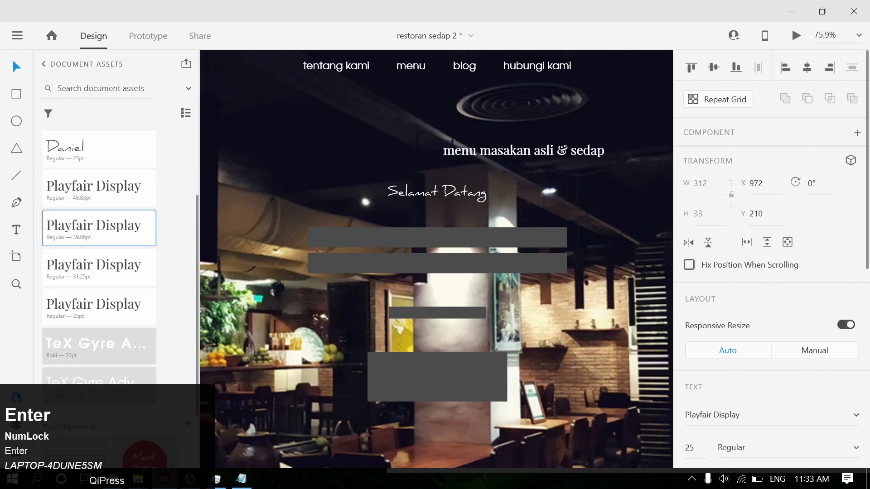
left_click(689, 448)
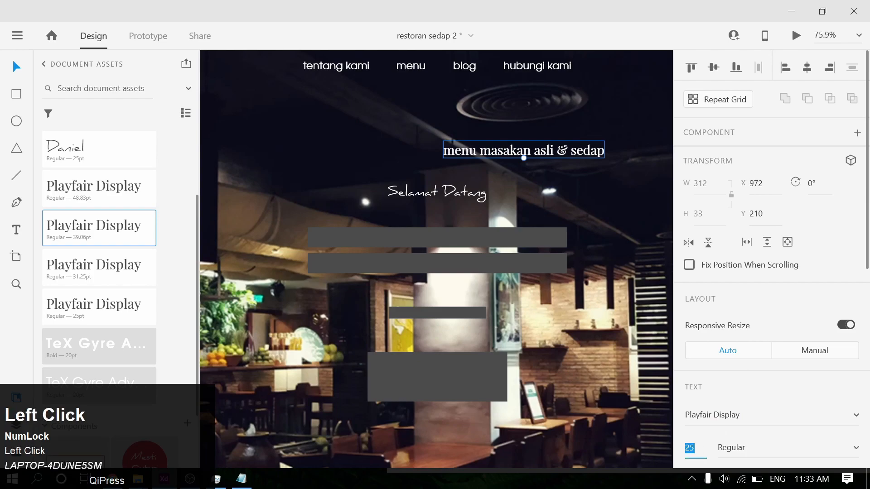
type("48.8")
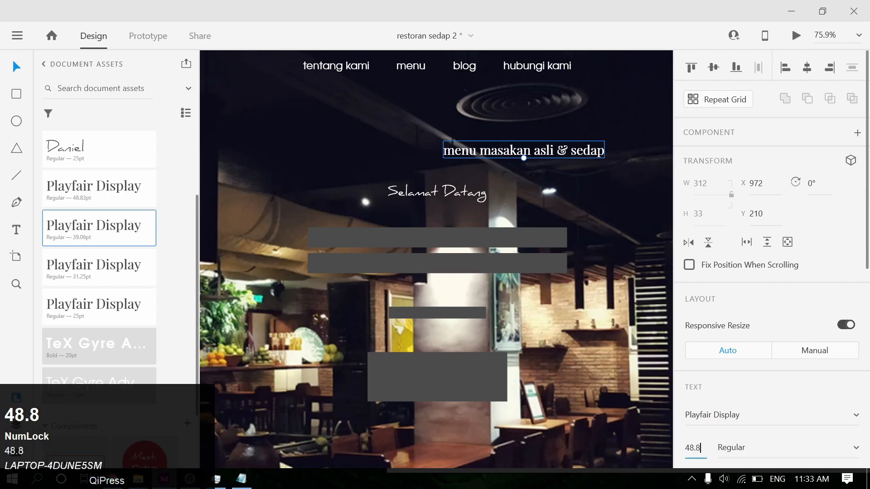
type("3")
key("Return")
Step: Center the headline under "Selamat Datang" at about X 655, Y 346 and set it to title case
left_click_drag(562, 152, 477, 235)
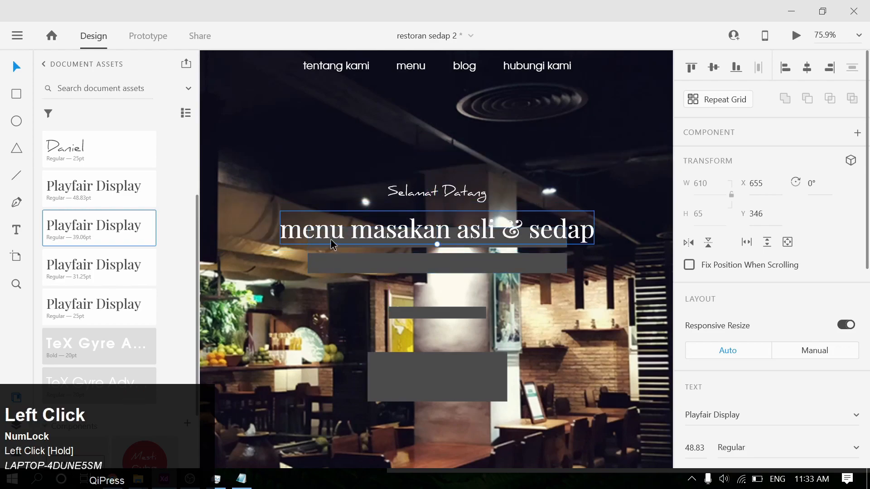
scroll(808, 333, "down", 5)
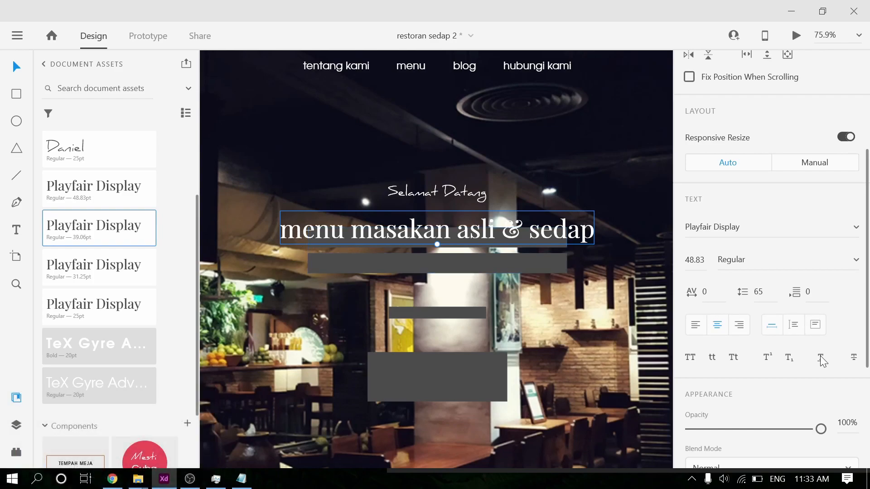
left_click(736, 359)
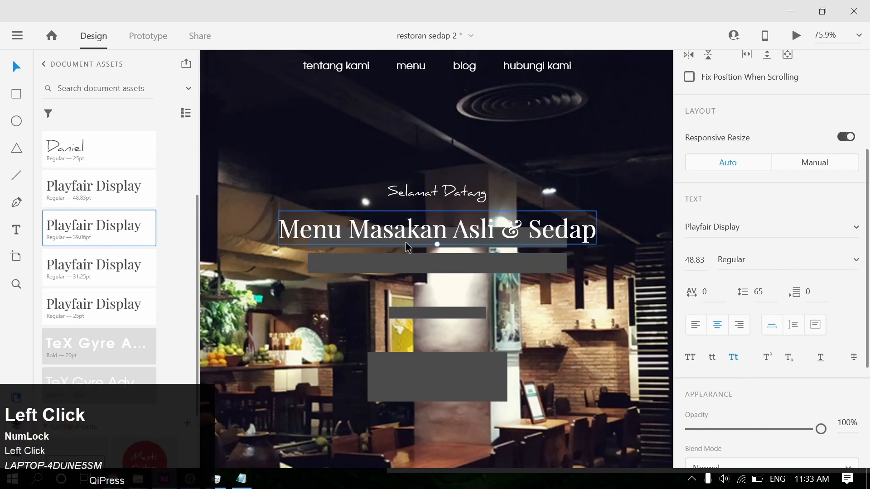
Step: Copy the phrase "di asia tenggara" from the Notepad text
left_click_drag(498, 236, 407, 221)
left_click(244, 477)
left_click(496, 220)
key("ctrl+c")
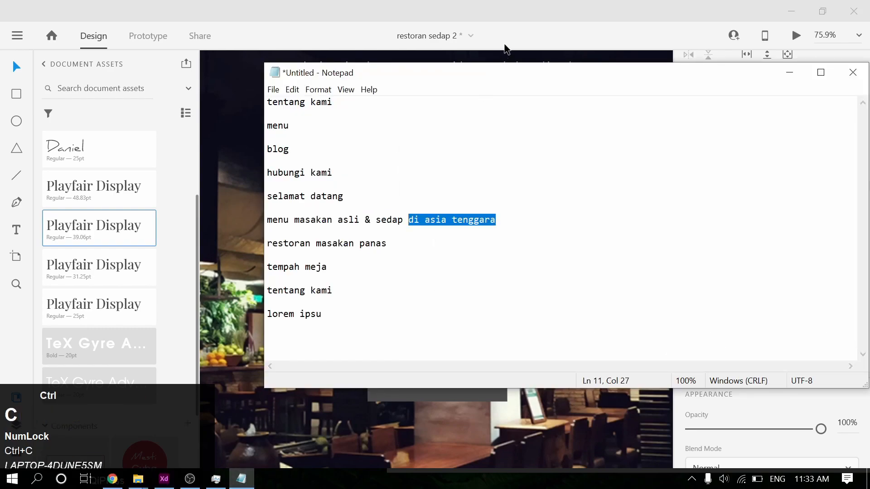
left_click(505, 54)
Step: Add "Di Asia Tenggara" as a second line of the headline and shift the text block slightly down
left_click(426, 272)
double_click(510, 239)
left_click(511, 263)
key("ctrl+v")
key("Escape")
left_click_drag(556, 234, 557, 240)
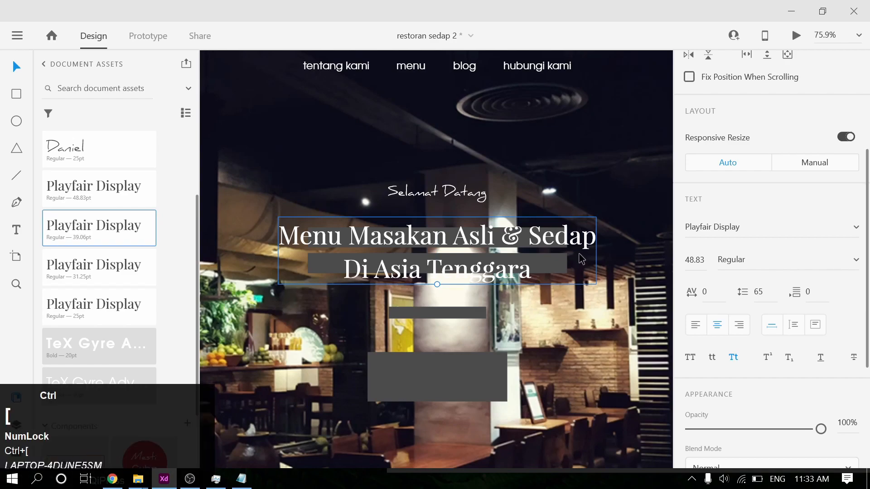
Step: Send the headline behind the two wide gray placeholder bars and delete the bars
key("ctrl+shift+bracketleft")
key("ctrl+bracketright")
left_click(518, 238)
key("Delete")
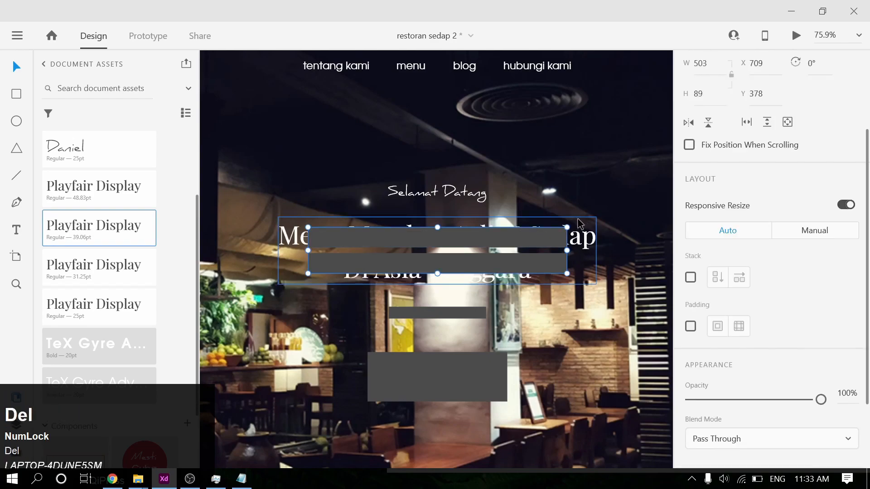
Step: Duplicate "Selamat Datang" onto the gray bar below the headline and change the copy's text to "Restoran Masakan Panas"
scroll(597, 181, "down", 1)
scroll(597, 181, "down", 1)
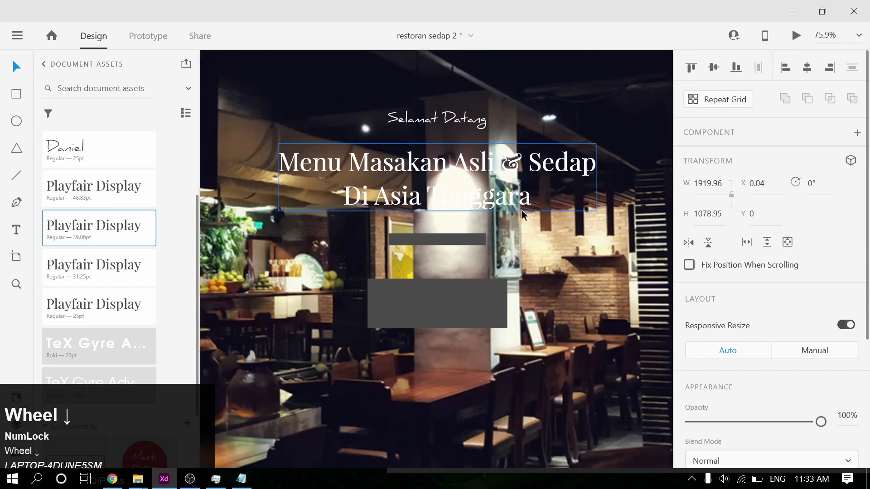
left_click(449, 241)
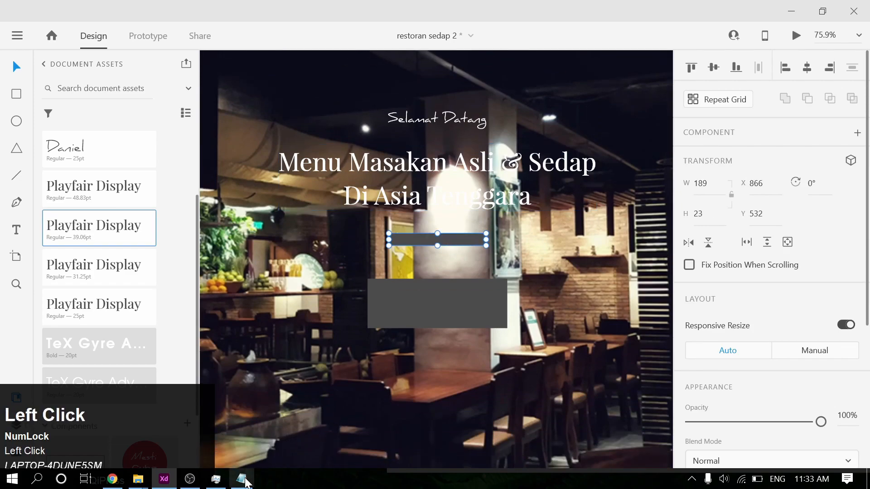
left_click_drag(451, 121, 453, 240)
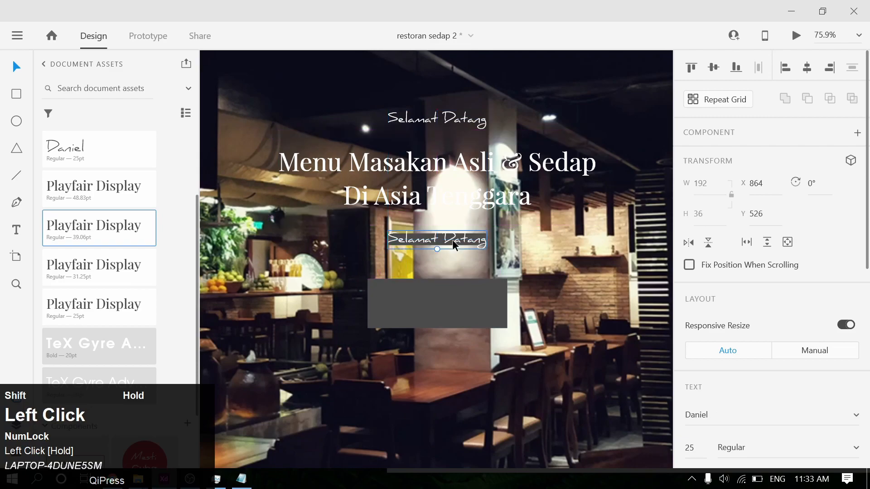
double_click(454, 244)
type("Restoran Masakan Panas")
key("Escape")
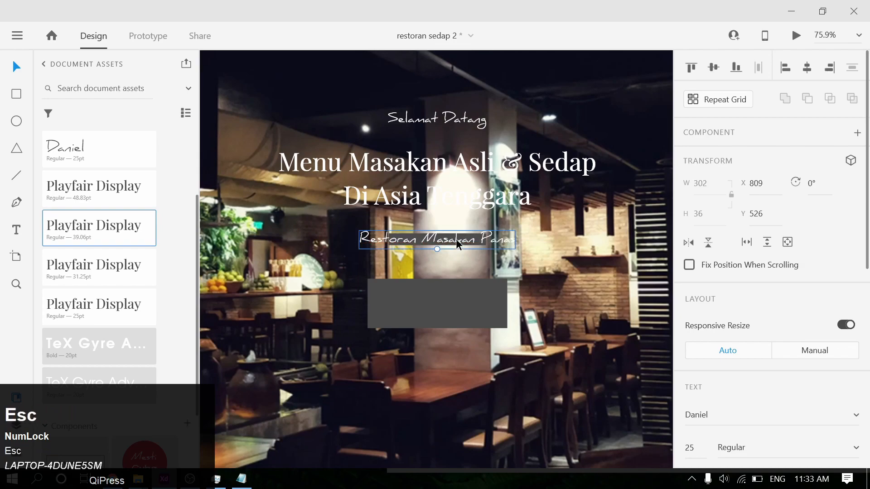
Step: Apply the TeX Gyre Adventor Bold 20pt character style to "Restoran Masakan Panas" and clear the gray bar behind it
scroll(802, 338, "down", 5)
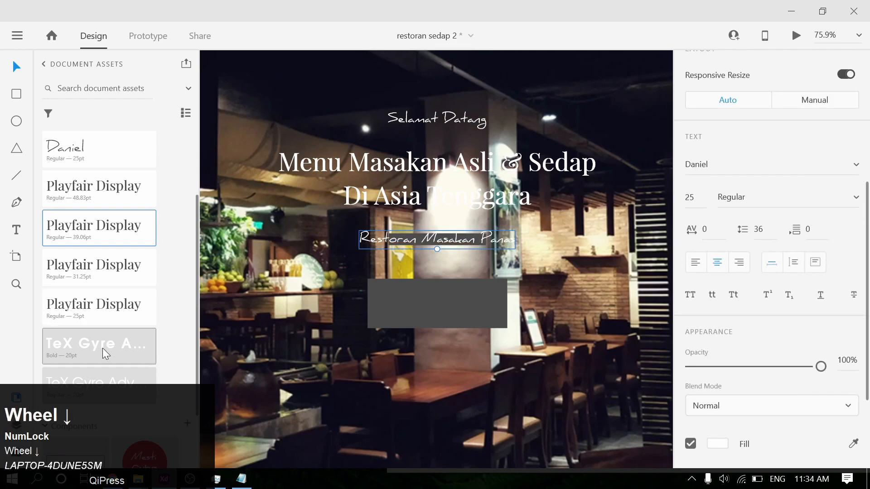
left_click(103, 350)
mouse_move(481, 238)
left_mouse_down()
mouse_move(481, 217)
mouse_move(481, 234)
left_mouse_up()
Step: Place the outlined "TEMPAH MEJA" button component with white text over the large gray hero placeholder and delete the placeholder
left_click(490, 306)
scroll(129, 313, "down", 2)
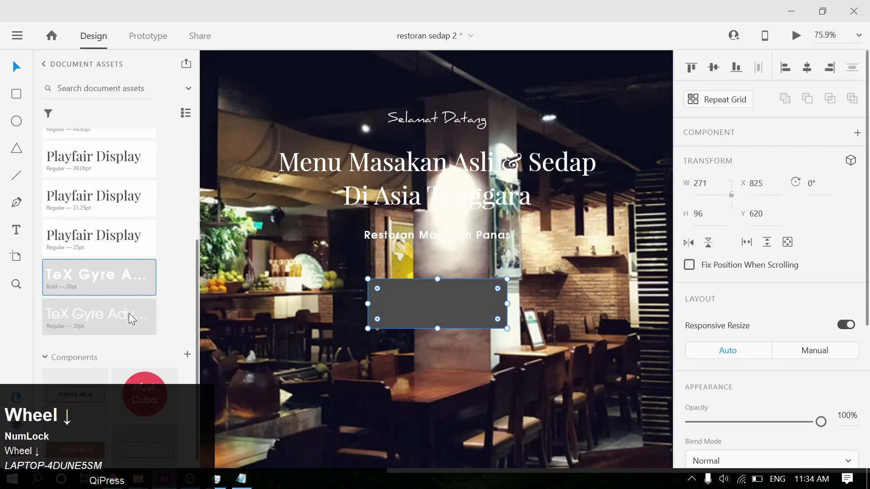
left_click_drag(138, 414, 160, 267)
left_click_drag(447, 379, 434, 368)
left_click_drag(524, 383, 467, 306)
key("Delete")
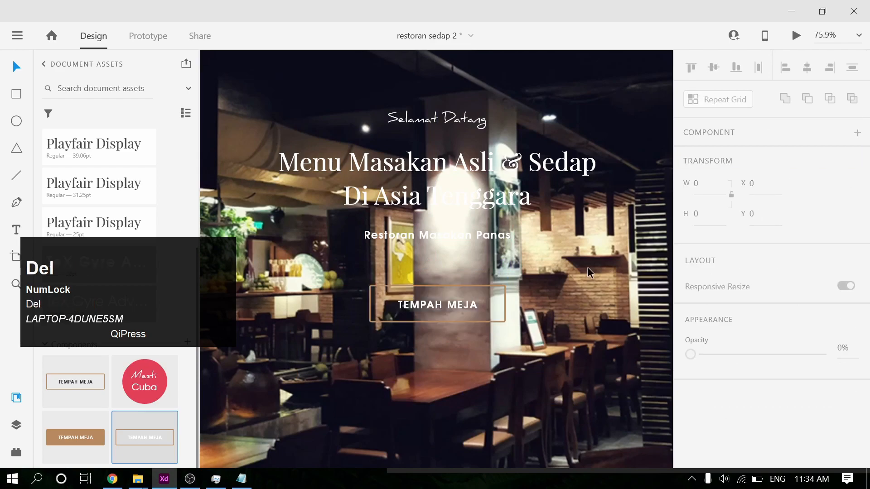
scroll(548, 230, "down", 3, "alt")
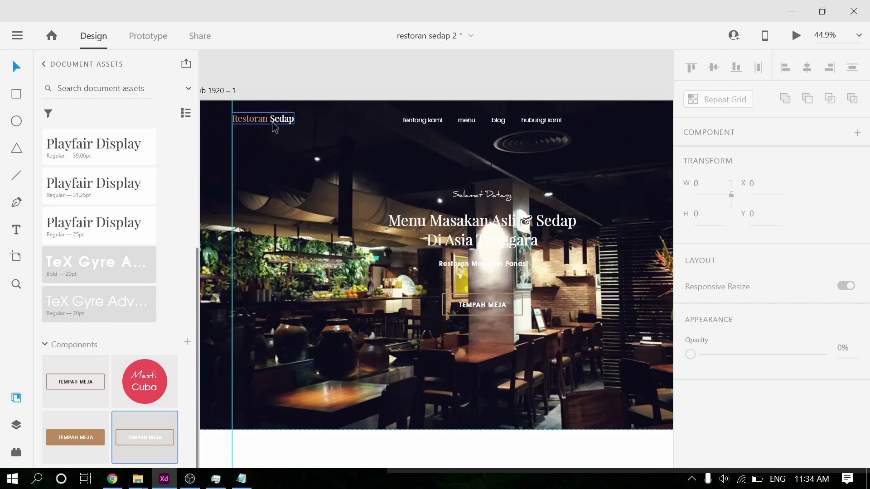
Step: Draw a 1920 by 1079 rectangle covering the whole hero image at the top of the web artboard
key("r")
left_click(13, 98)
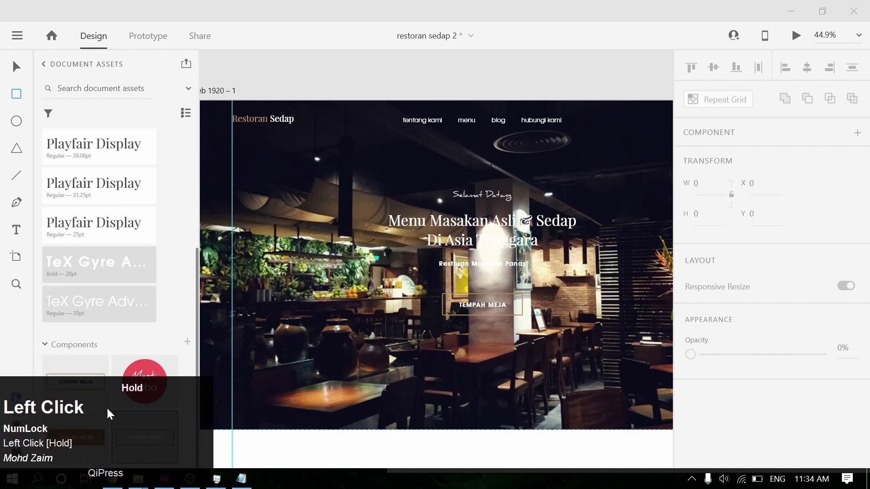
scroll(389, 222, "down", 1)
scroll(389, 222, "down", 2, "alt")
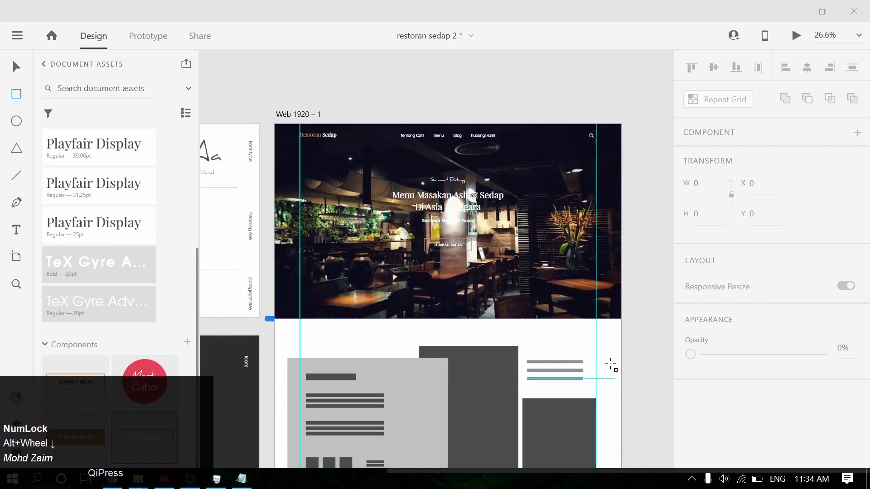
mouse_move(620, 318)
left_mouse_down()
mouse_move(477, 269)
mouse_move(275, 124)
left_mouse_up()
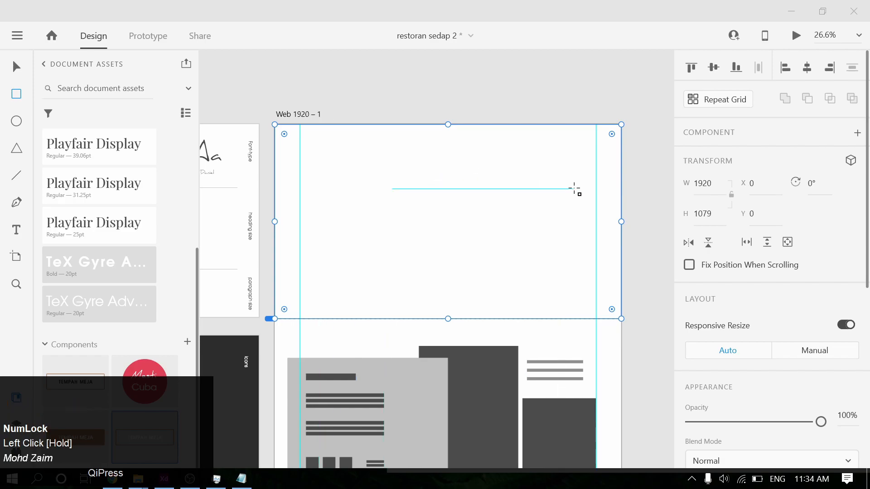
Step: Remove the hero rectangle's border and fill it with solid black #000000
scroll(785, 382, "down", 5)
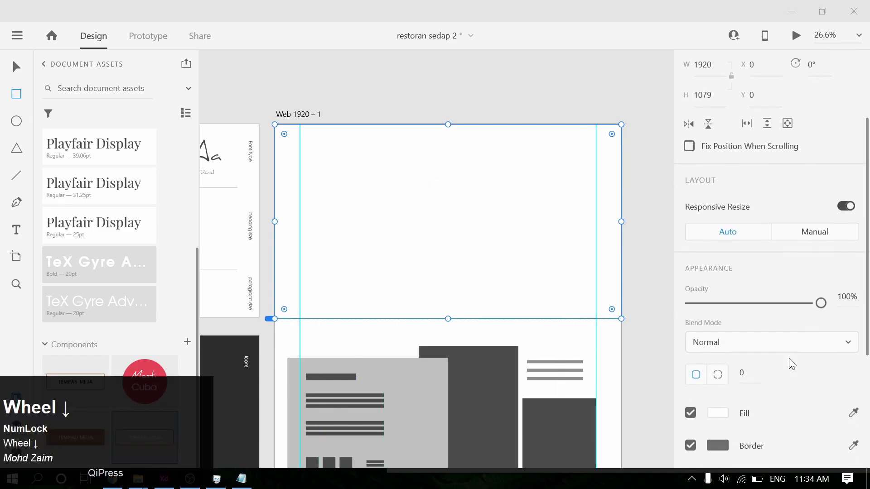
left_click(690, 314)
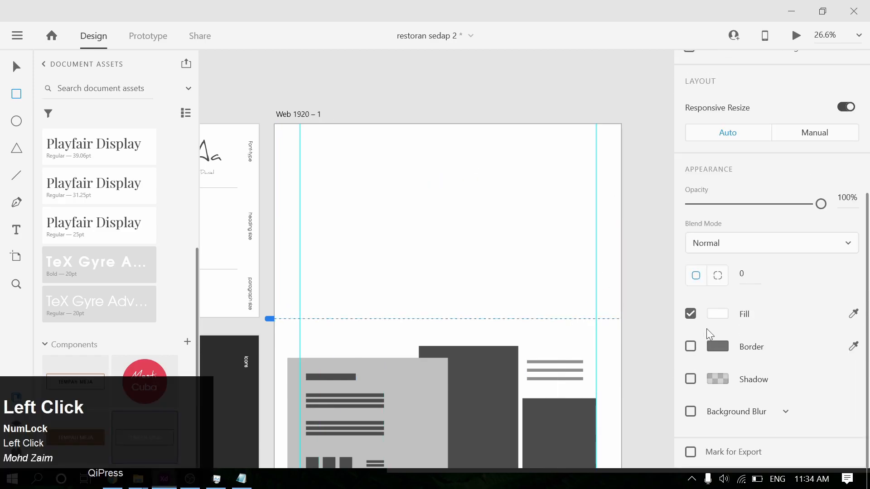
left_click(717, 313)
left_click(515, 337)
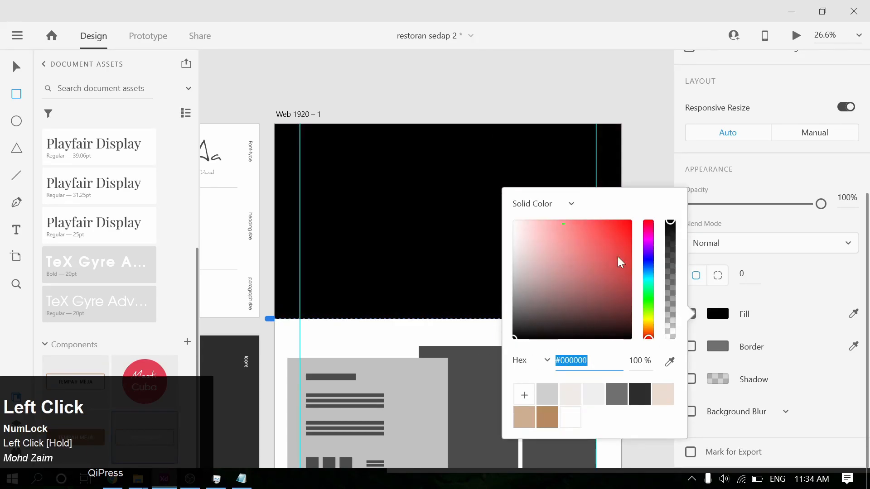
Step: Lower the black rectangle's opacity to 43% and arrange it behind the hero texts and button but above the photo
left_click(831, 222)
left_click_drag(820, 203, 741, 210)
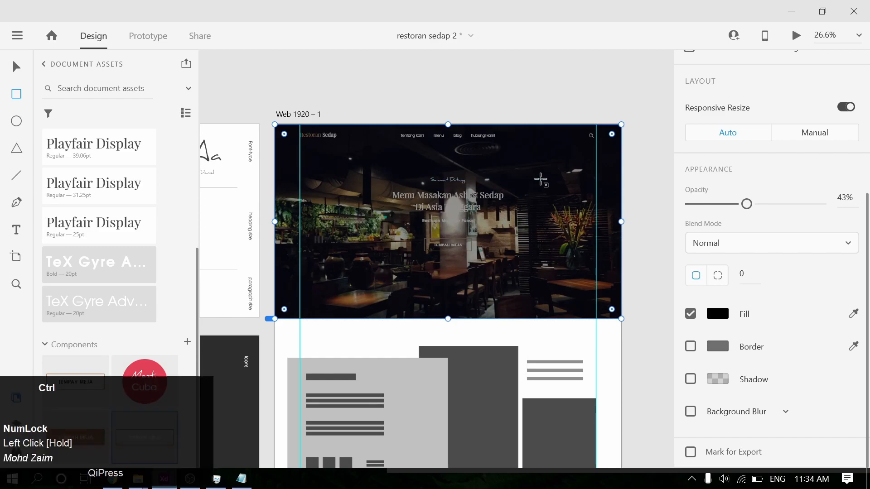
key("ctrl+bracketleft")
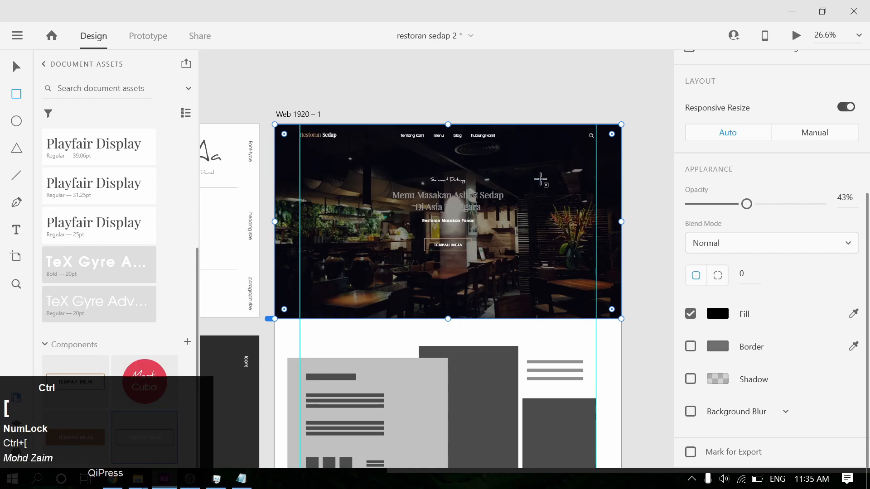
key("ctrl+bracketright")
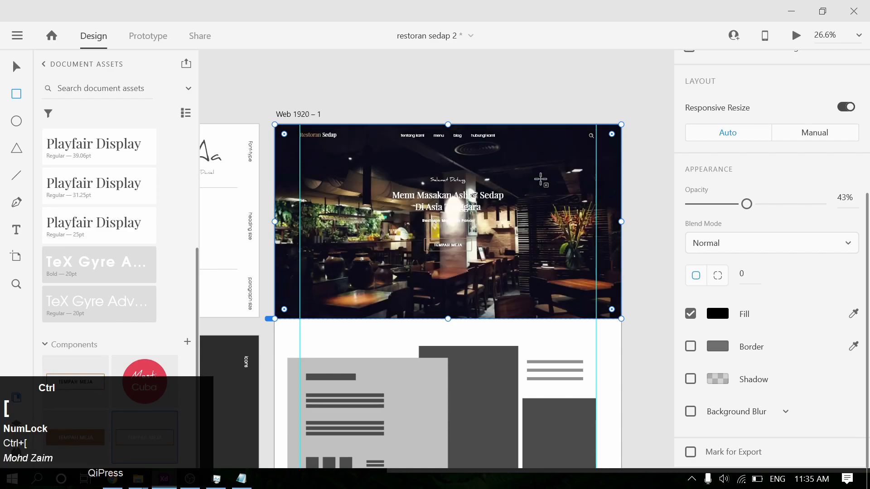
left_click(538, 132)
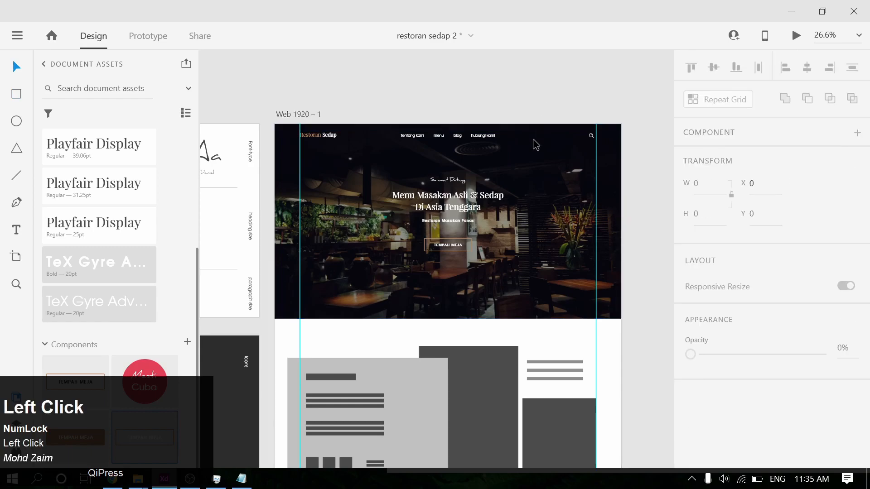
Step: Set the opacity of the black hero overlay to 61%
scroll(498, 222, "up", 3, "alt")
left_click(449, 261)
scroll(821, 333, "down", 4)
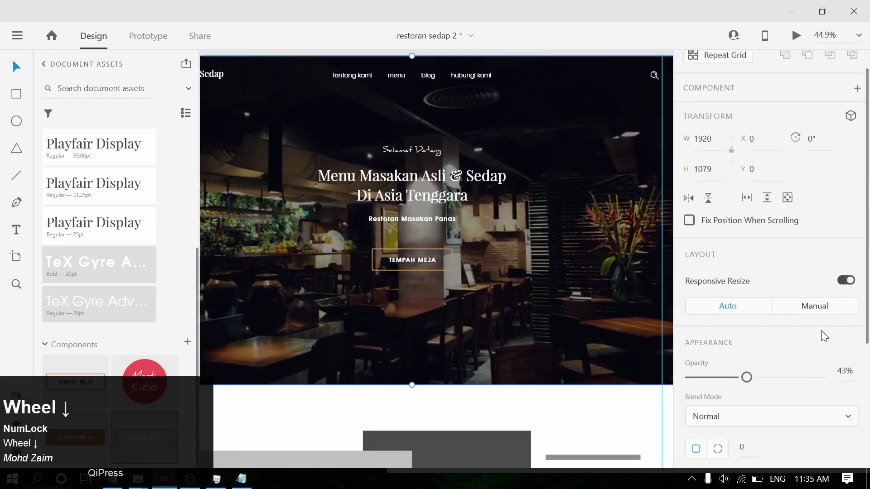
left_click_drag(747, 233, 774, 240)
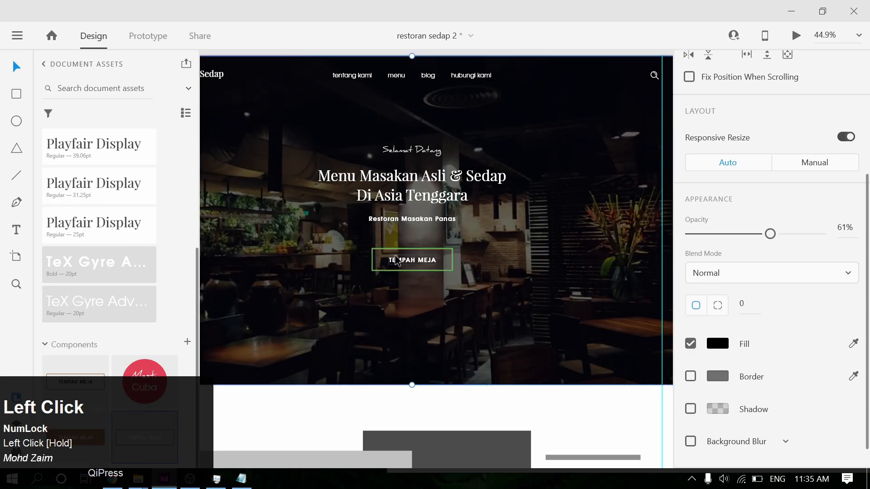
Step: Move the hero's three text lines and the "TEMPAH MEJA" button together slightly downward
left_click(396, 260)
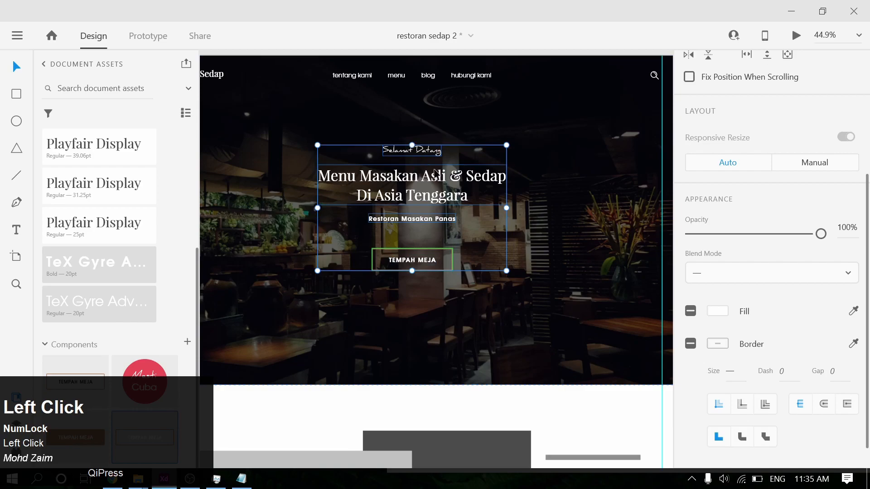
left_click_drag(433, 184, 441, 195)
left_click(586, 186)
Step: Set "Restoran Masakan Panas" to the Regular weight and all uppercase
left_click(421, 232)
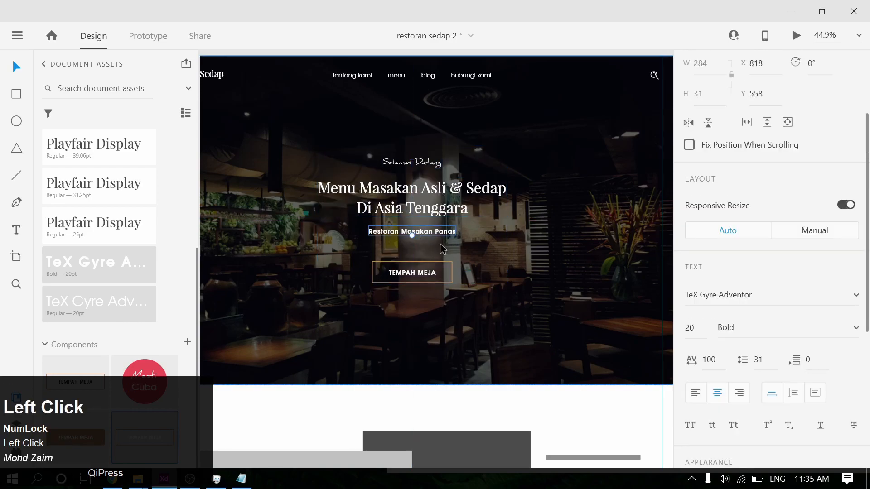
left_click(856, 327)
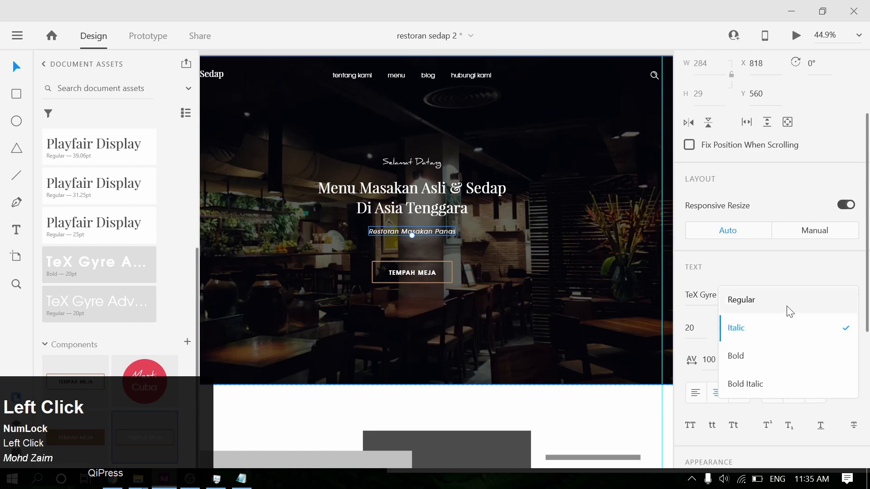
left_click(788, 303)
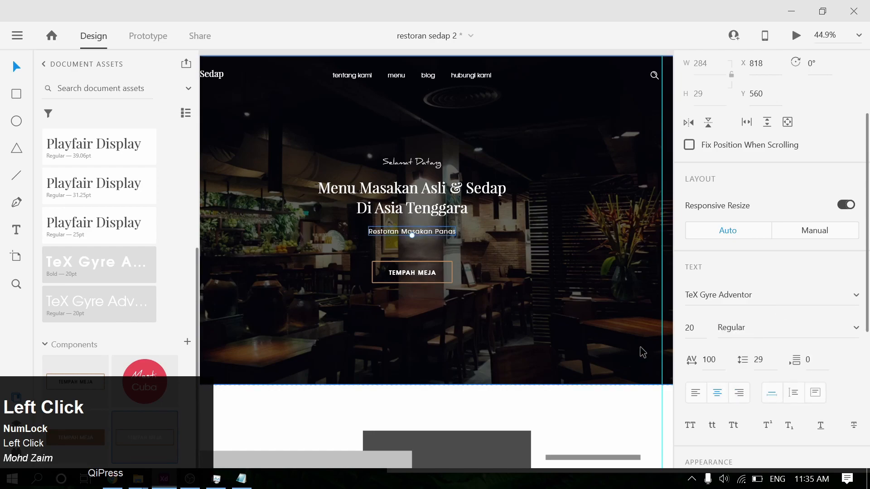
left_click(690, 426)
Step: Preview the web artboard and examine how the finished hero section looks
left_click(237, 86)
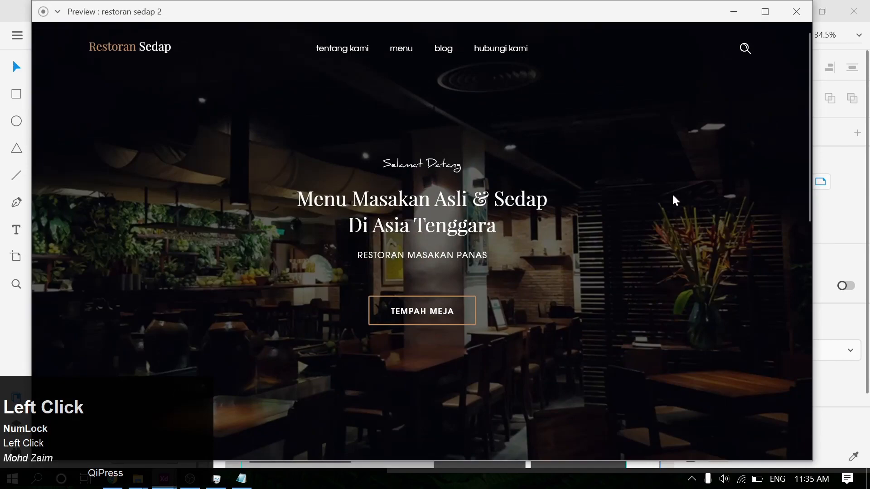
scroll(551, 270, "down", 1)
scroll(553, 270, "up", 1)
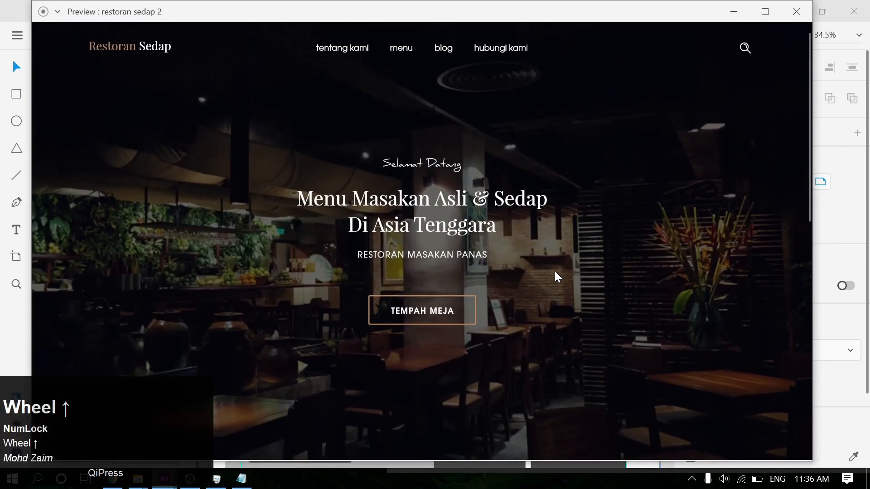
scroll(557, 129, "down", 1)
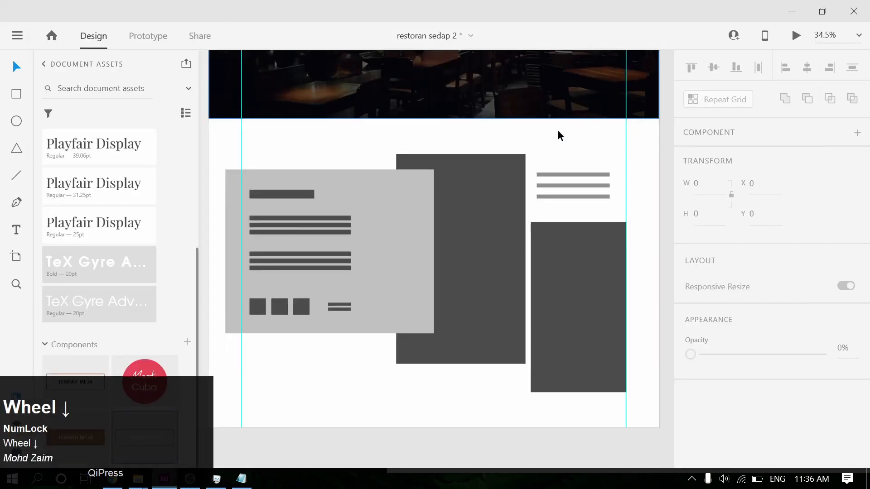
left_click(417, 228)
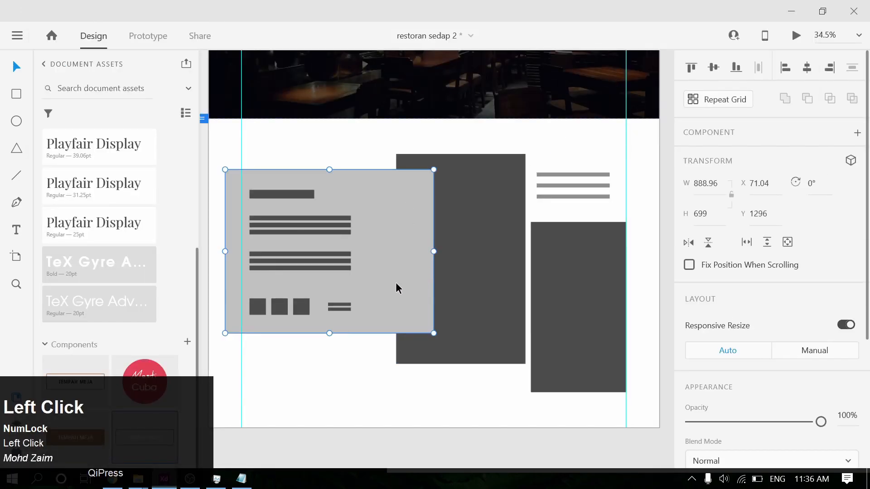
scroll(395, 283, "down", 1)
left_click(347, 147)
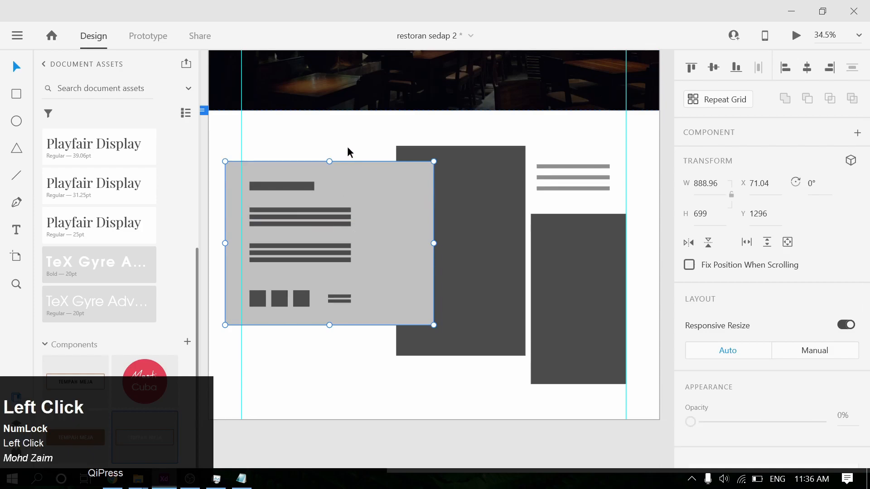
left_click(276, 187)
left_click(316, 132)
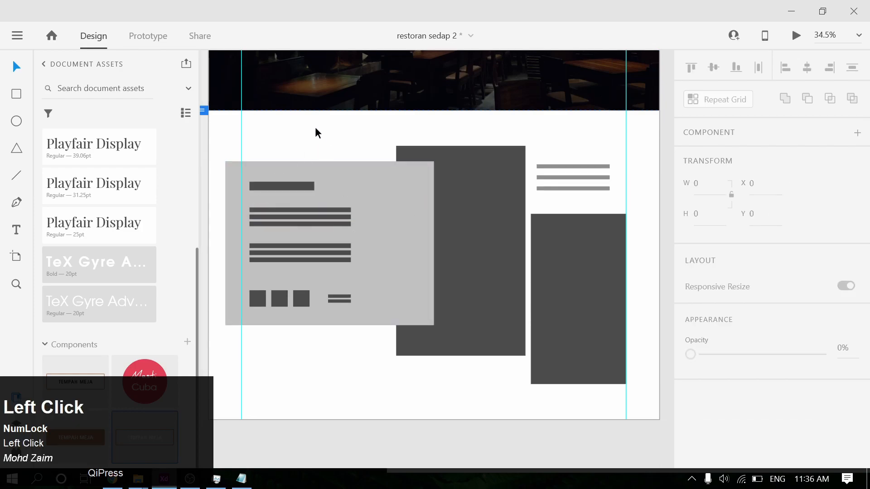
Step: Duplicate the hero headline onto the title bar of the light gray card and left-align the copy
left_click_drag(322, 131, 385, 227)
mouse_move(410, 319)
left_mouse_down()
mouse_move(409, 259)
mouse_move(414, 324)
left_mouse_up()
scroll(698, 329, "down", 4)
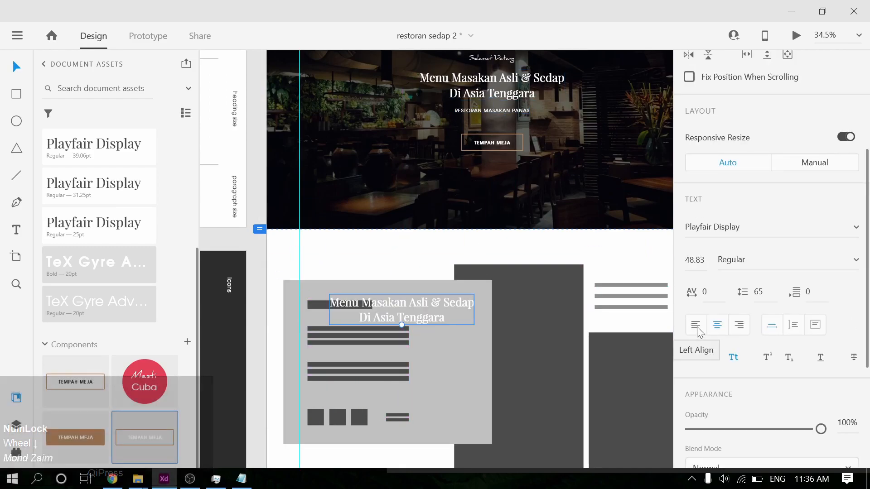
left_click(695, 325)
Step: Change the copied headline's text to "Tentang Kami" and line it up with the start of the card's title bar
double_click(401, 310)
type("T")
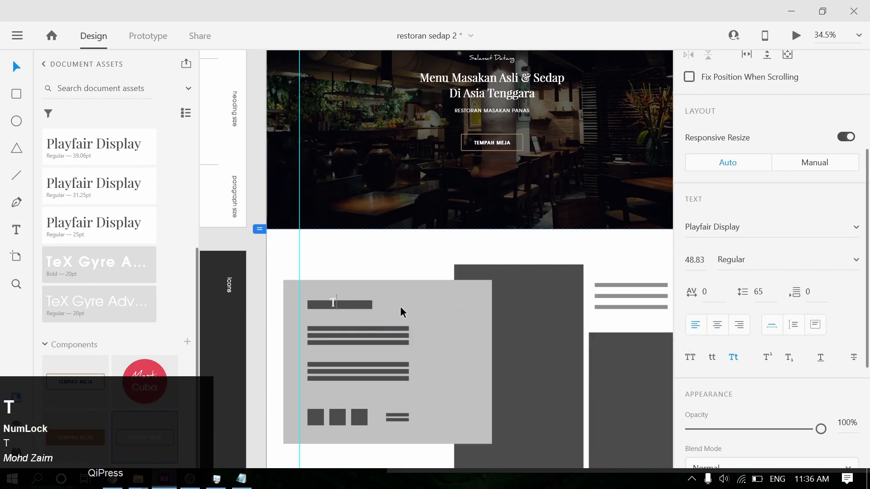
type("entang K")
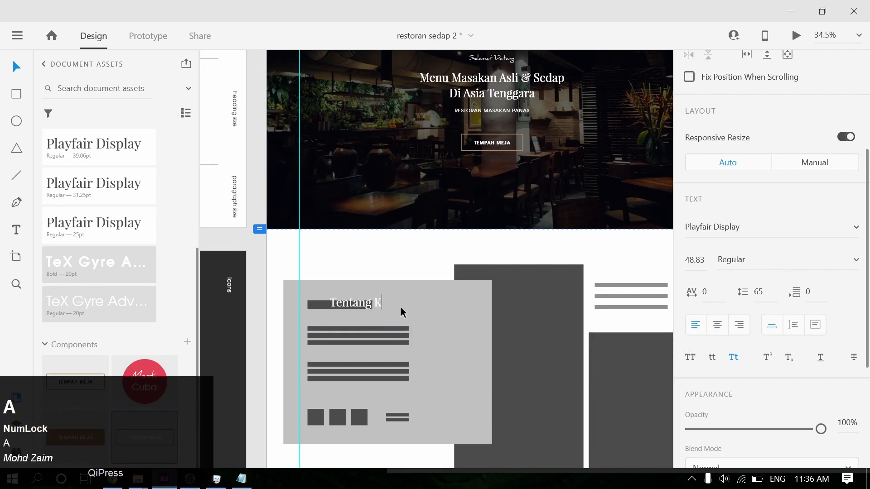
scroll(403, 336, "up", 5)
key("space")
left_click_drag(359, 326, 432, 268)
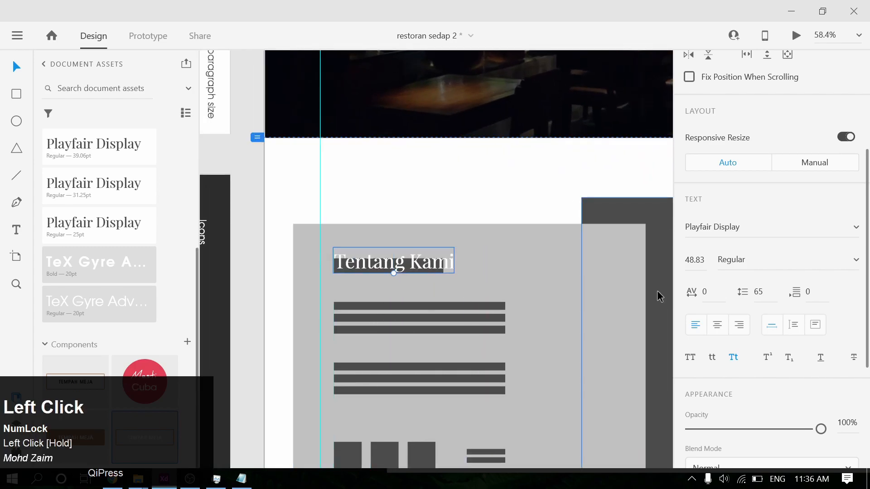
Step: Fill the "Tentang Kami" heading with the dark gray #2C2C2C
scroll(658, 295, "down", 1)
scroll(714, 332, "down", 4)
left_click(716, 319)
left_click(639, 387)
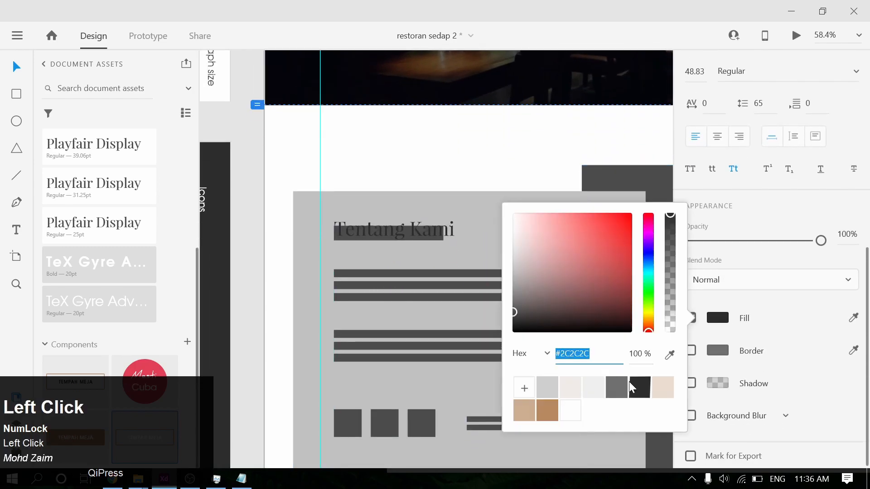
left_click(472, 176)
Step: Duplicate "Tentang Kami" onto the first paragraph bars and apply the TeX Gyre Adventor Regular 20pt character style to the copy
scroll(475, 172, "down", 1)
left_click_drag(406, 209, 412, 252)
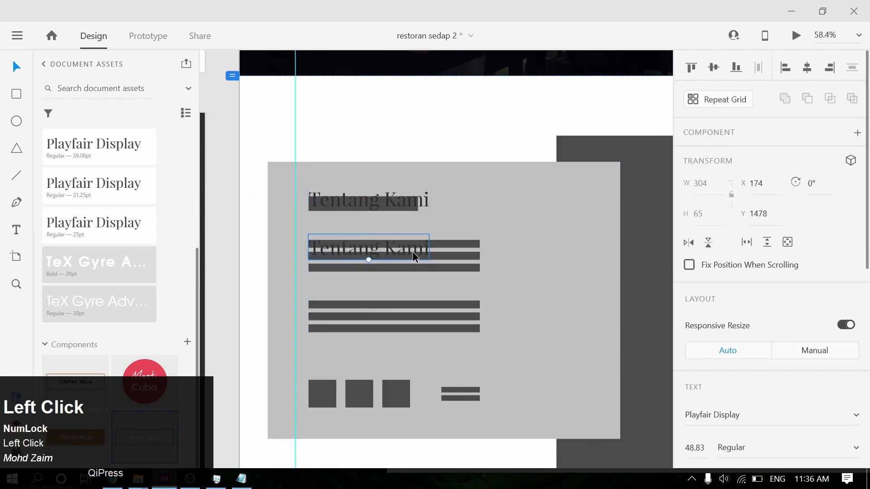
scroll(129, 300, "down", 1)
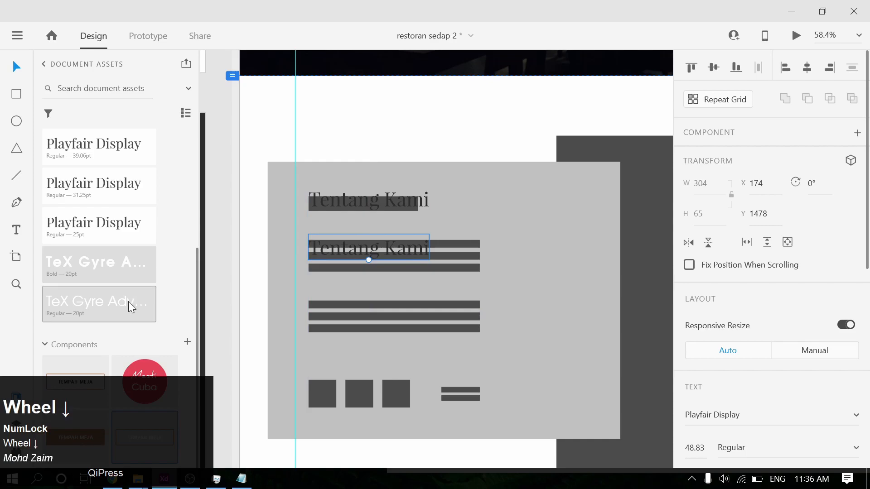
left_click(129, 301)
left_click_drag(356, 253, 356, 249)
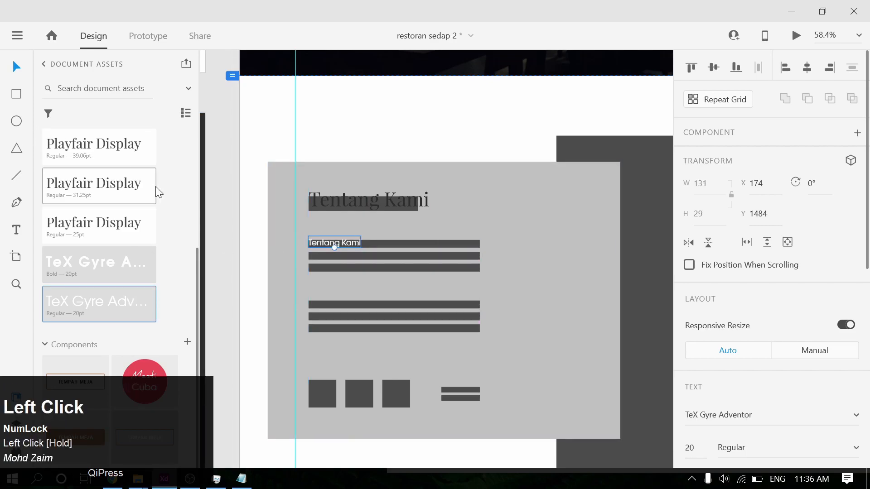
Step: Turn the paragraph copy into a fixed-size text box of about 441 by 100 px over the first bars and fill it with Quick Lorem Ipsum
key("ctrl+shift+p")
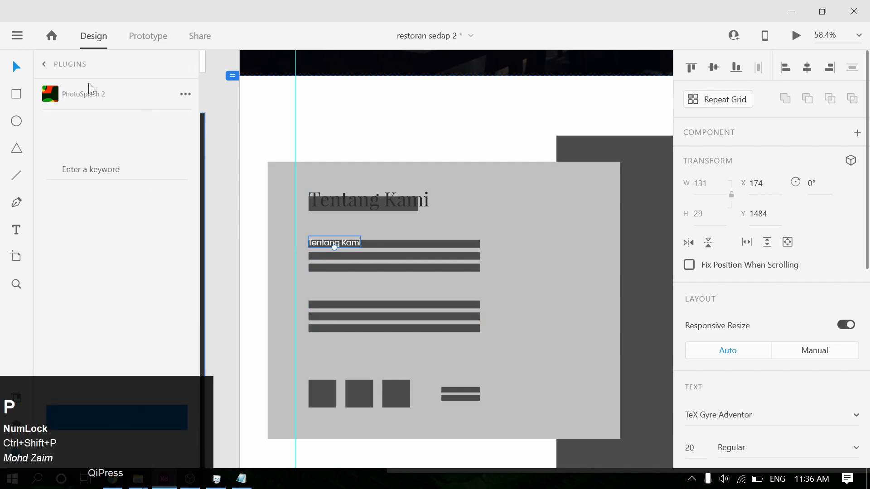
left_click(43, 64)
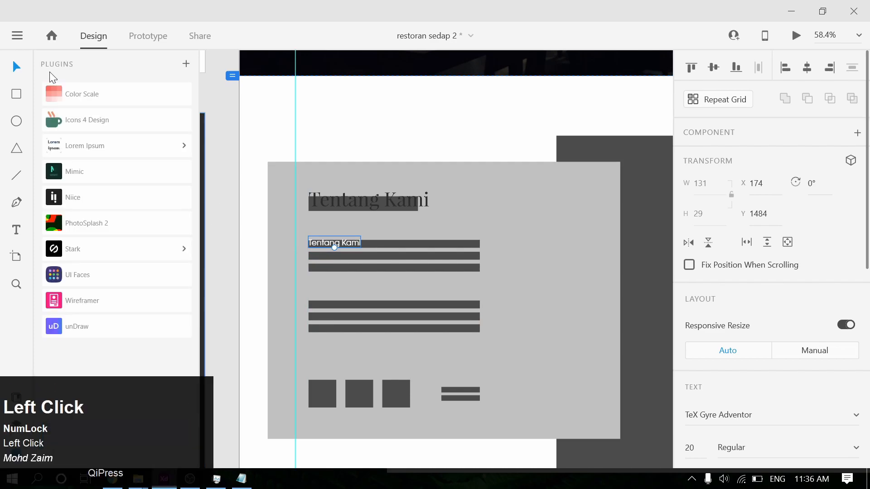
left_click(115, 147)
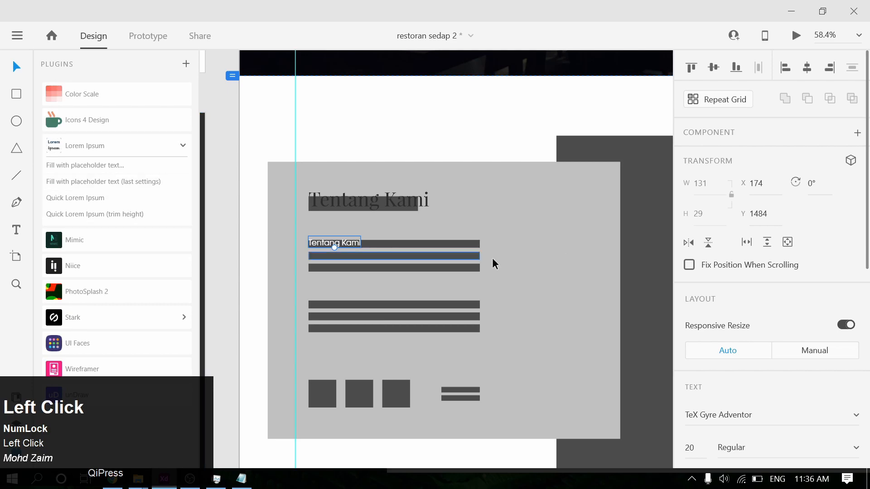
scroll(770, 272, "down", 5)
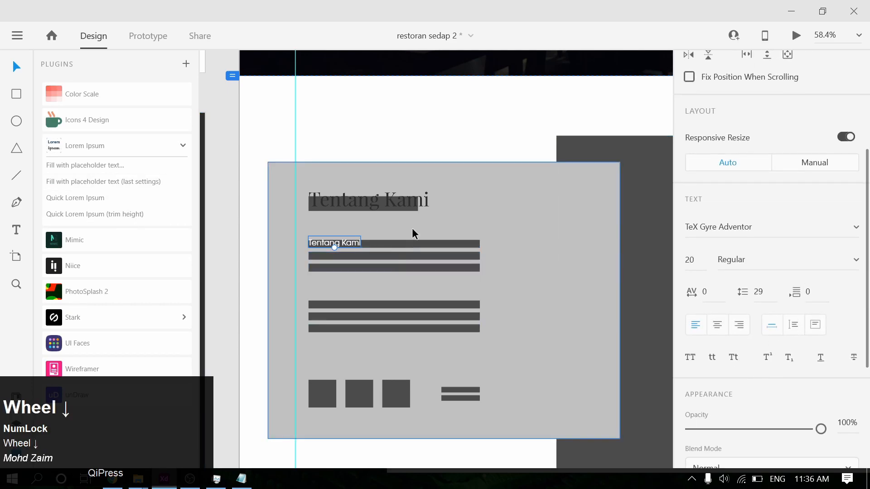
left_click(797, 329)
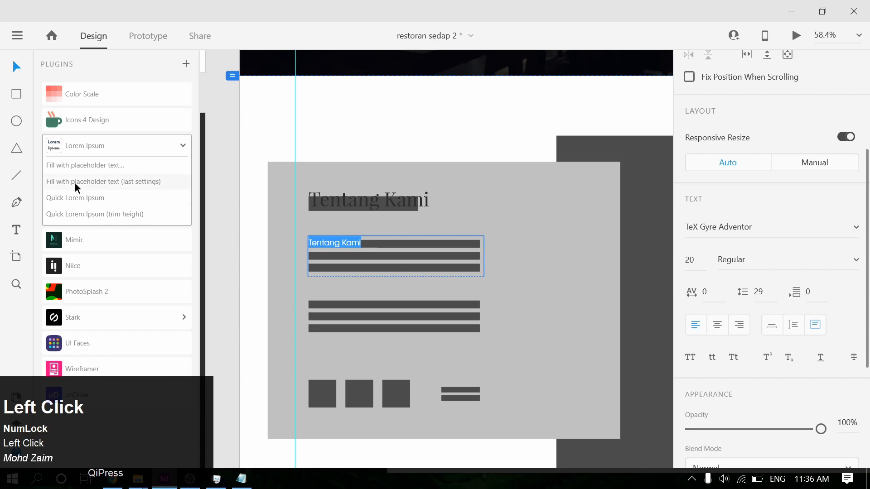
left_click(79, 200)
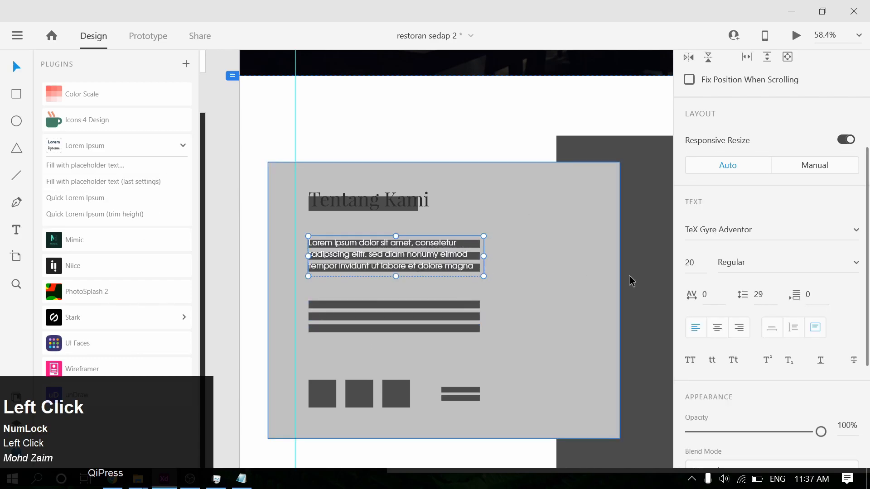
Step: Fill the lorem ipsum paragraph with the gray #707070 and check its color against the heading
scroll(729, 344, "down", 4)
left_click(718, 312)
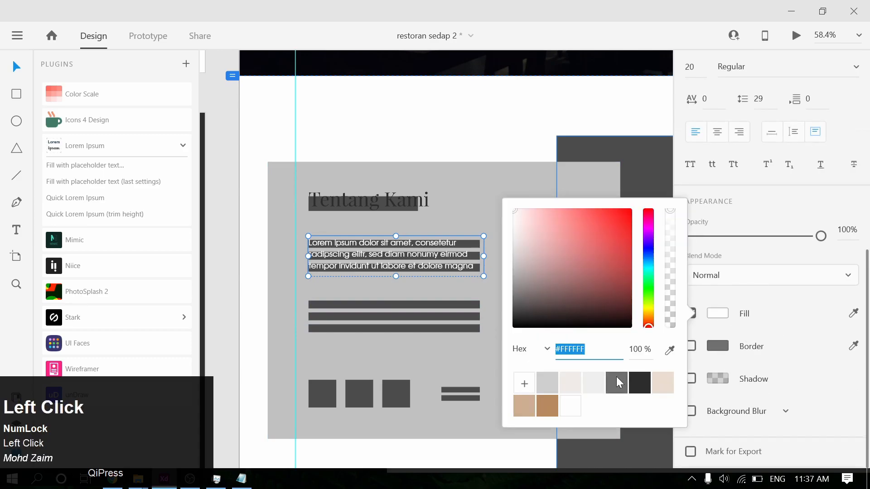
left_click(614, 381)
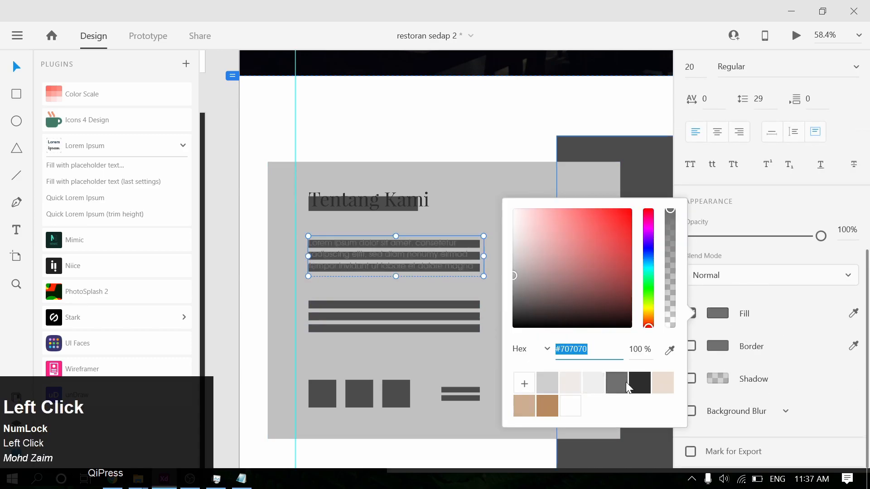
scroll(330, 263, "up", 5)
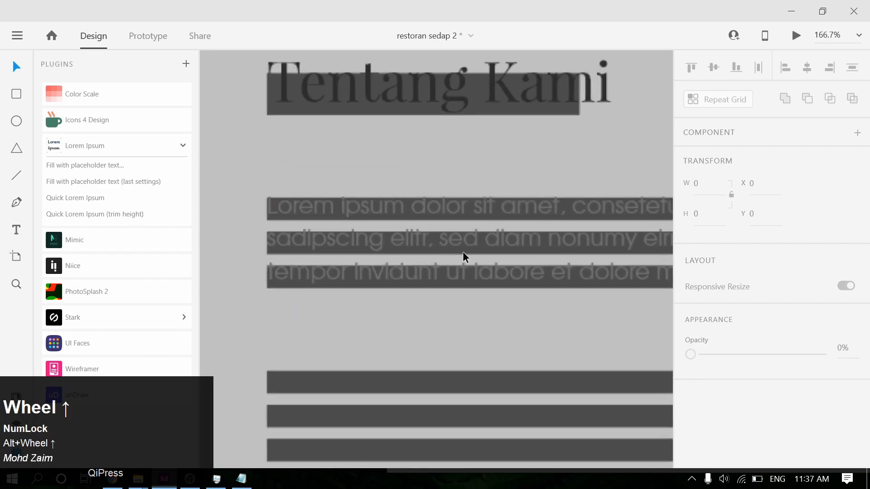
left_click(460, 245)
scroll(697, 379, "down", 5)
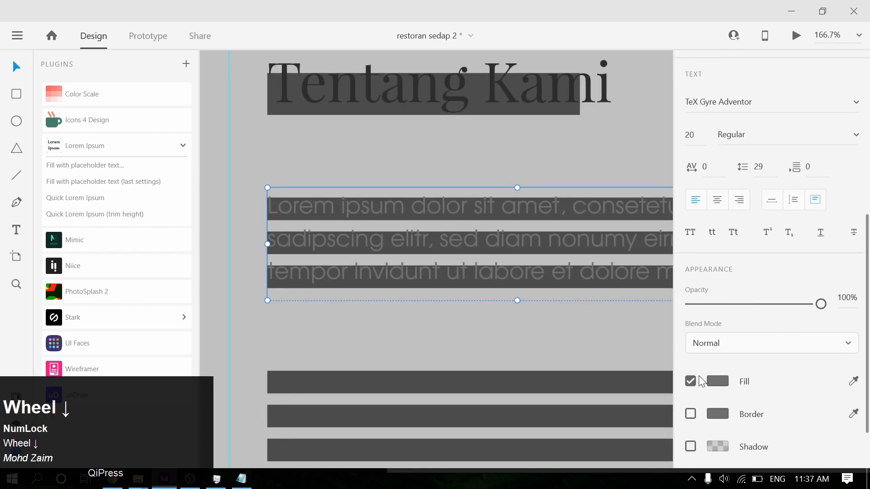
left_click(708, 382)
left_click(709, 381)
left_click(710, 379)
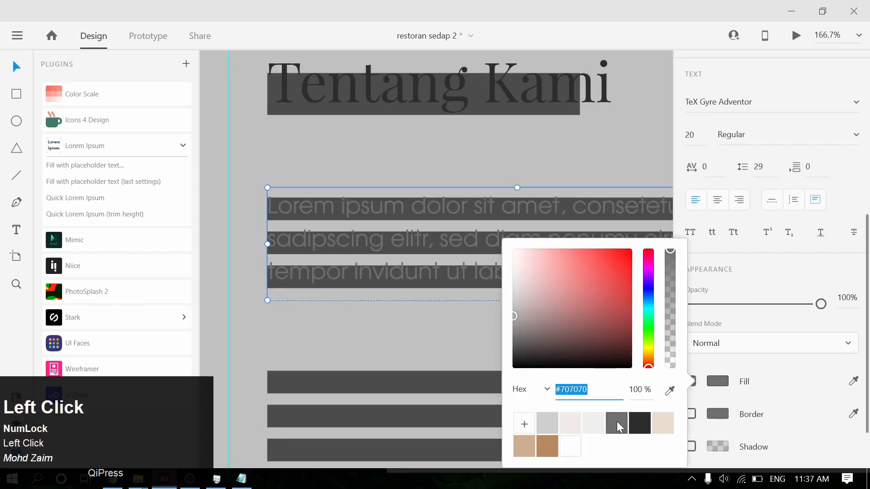
left_click(350, 116)
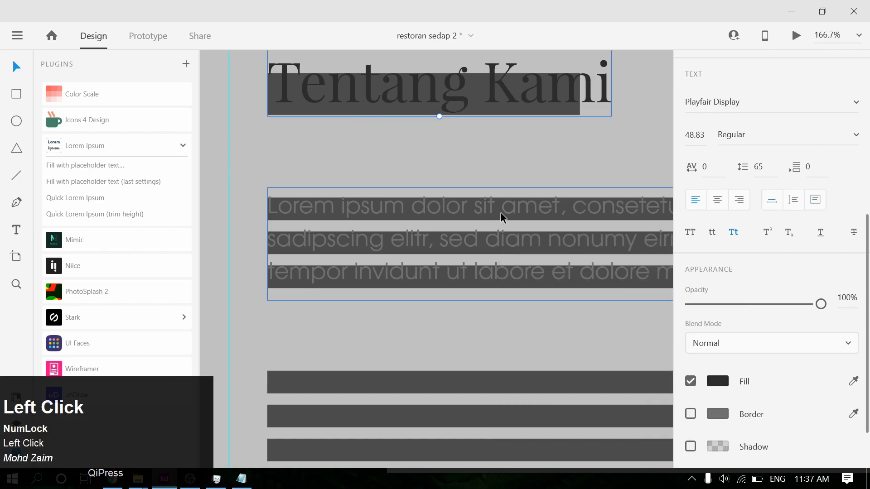
Step: Send the "Tentang Kami" heading and the lorem ipsum paragraph behind their placeholder bars
scroll(500, 217, "down", 4)
key("space")
left_click_drag(572, 154, 512, 185)
left_click(477, 227)
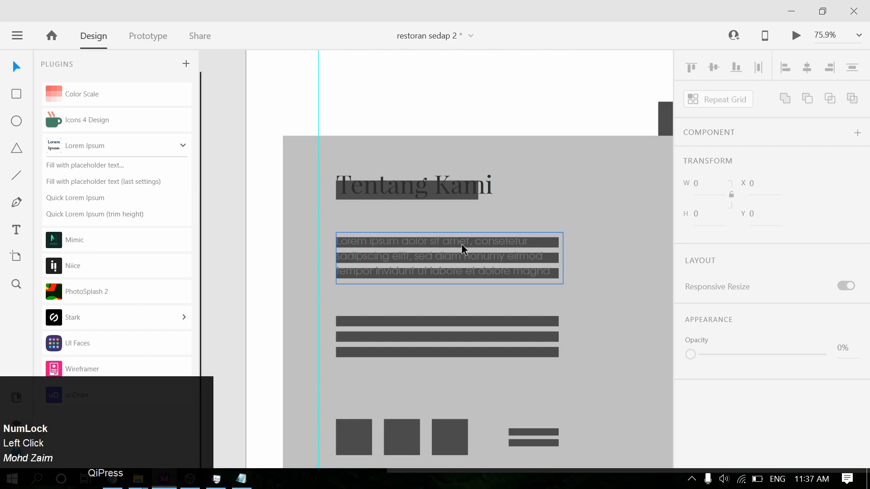
left_click(410, 190)
left_click(479, 252, "shift")
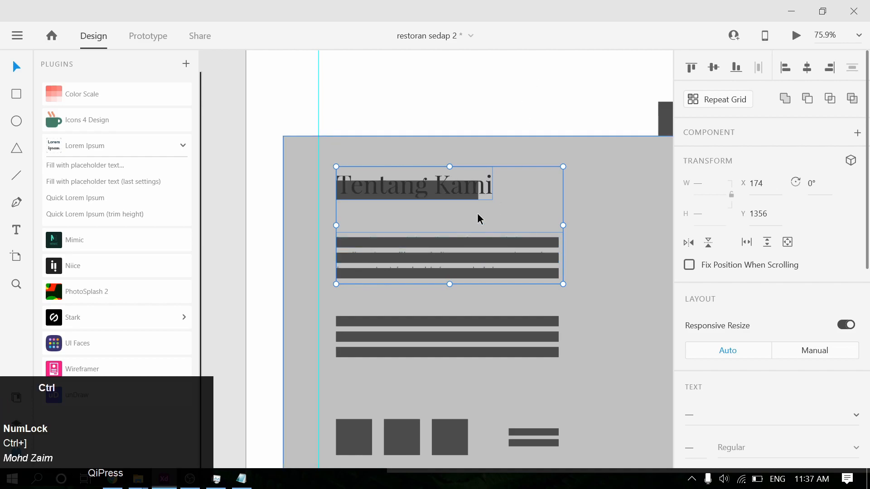
key("ctrl+bracketleft")
Step: Delete the title placeholder bar and the three bars of the first paragraph
left_click(455, 195)
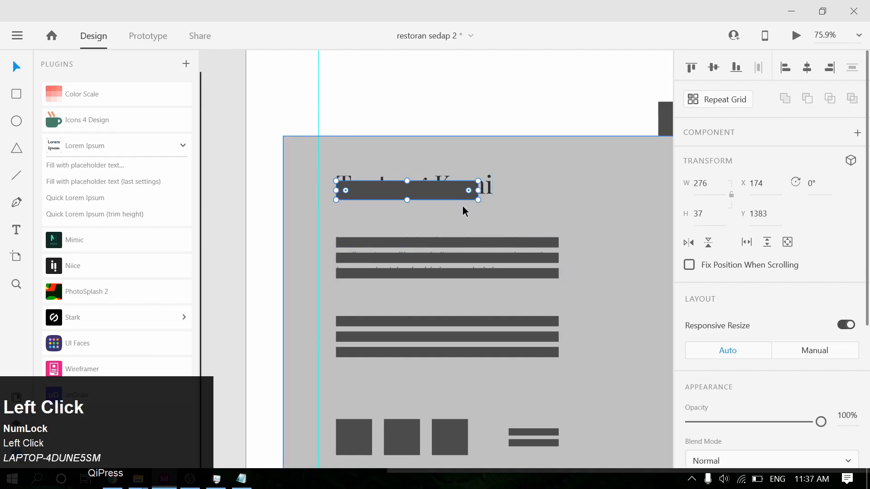
key("Delete")
left_click(515, 244)
key("Delete")
left_click(510, 259)
key("Delete")
left_click(505, 274)
key("Delete")
Step: Widen the first paragraph's text box to 625 px and remove its closing words "At vero eos et accusam et"
key("space")
left_click_drag(547, 298, 498, 267)
left_click(502, 239)
scroll(539, 213, "down", 5)
key("space")
left_click_drag(553, 211, 513, 219)
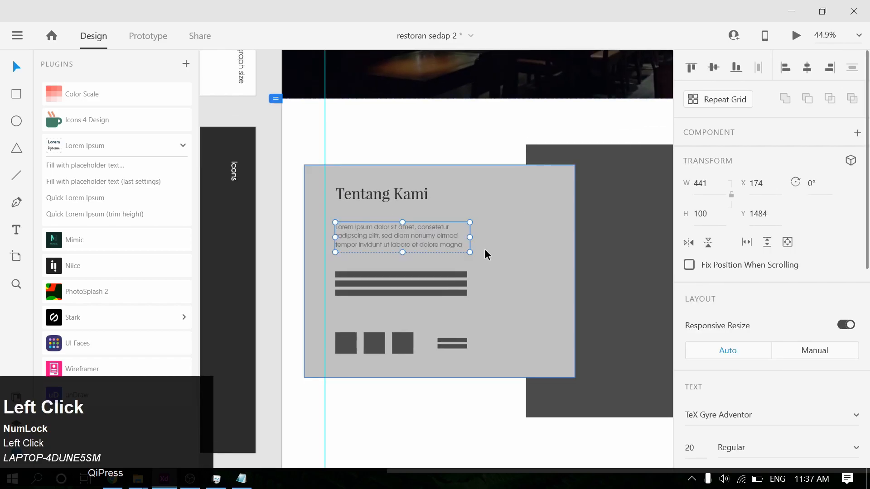
left_click_drag(471, 238, 530, 239)
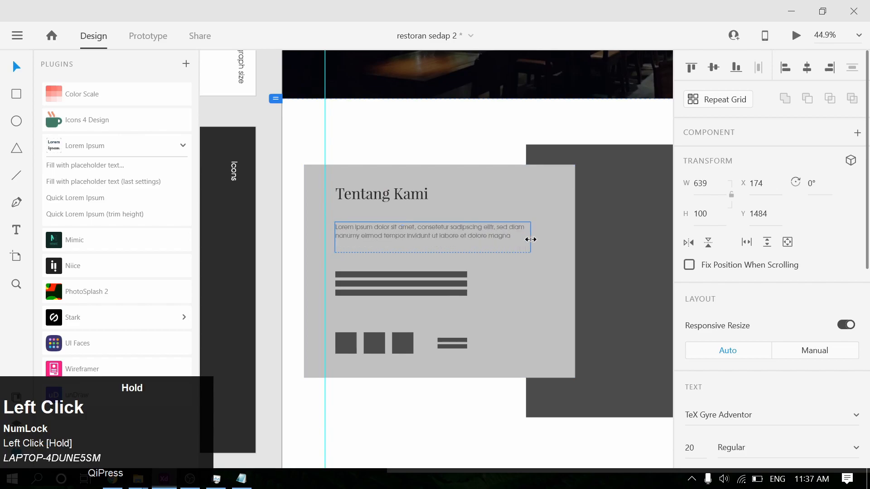
left_click_drag(592, 236, 457, 236)
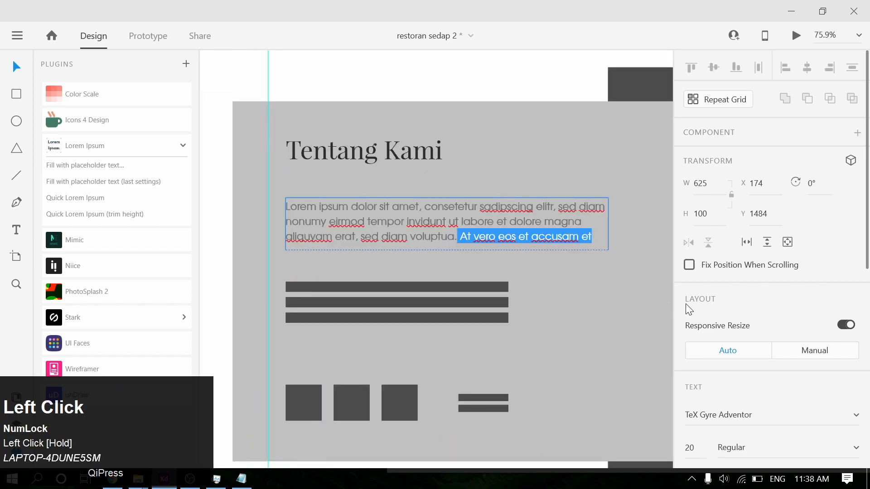
key("BackSpace")
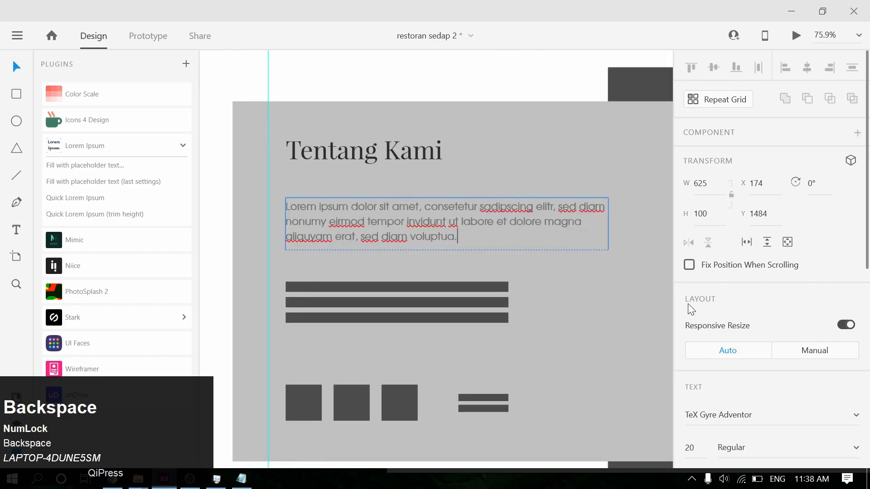
left_click(542, 136)
Step: Duplicate the first paragraph onto the second group of bars at Y 1636 and refill the copy with Quick Lorem Ipsum
left_click_drag(511, 224, 495, 305)
key("ctrl+shift+bracketright")
double_click(496, 305)
type("asx")
left_click(297, 280)
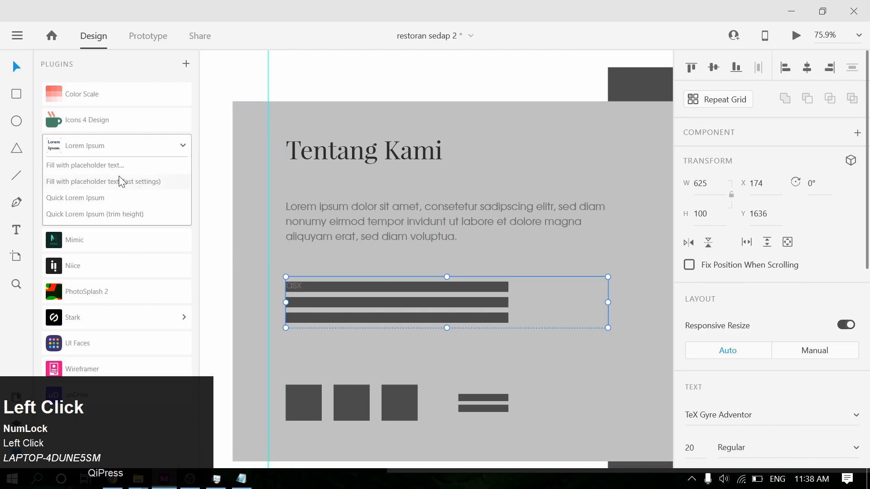
left_click(115, 200)
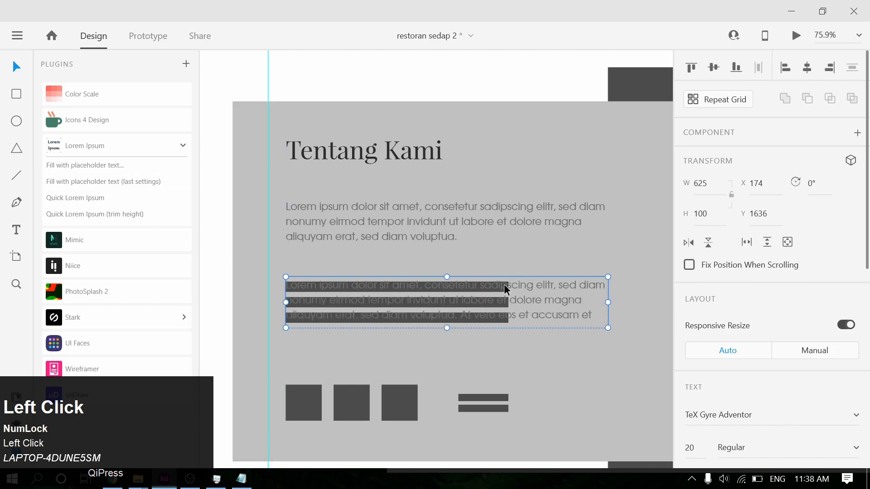
Step: Copy the dark circular Facebook, Instagram and Twitter icons from the Components artboard and place them over the card's three gray squares
scroll(451, 189, "down", 3)
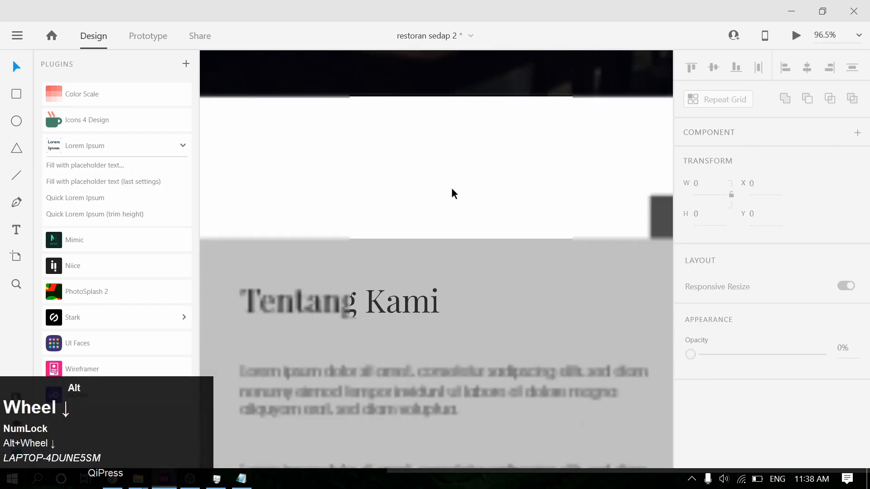
left_click_drag(469, 252, 472, 102)
left_click_drag(373, 319, 602, 249)
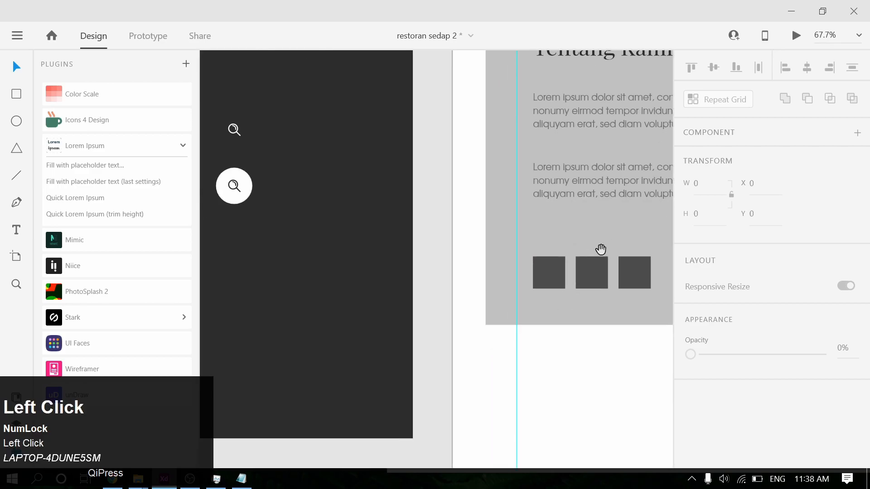
scroll(398, 245, "down", 4)
left_click_drag(339, 215, 634, 214)
left_click_drag(519, 208, 572, 213)
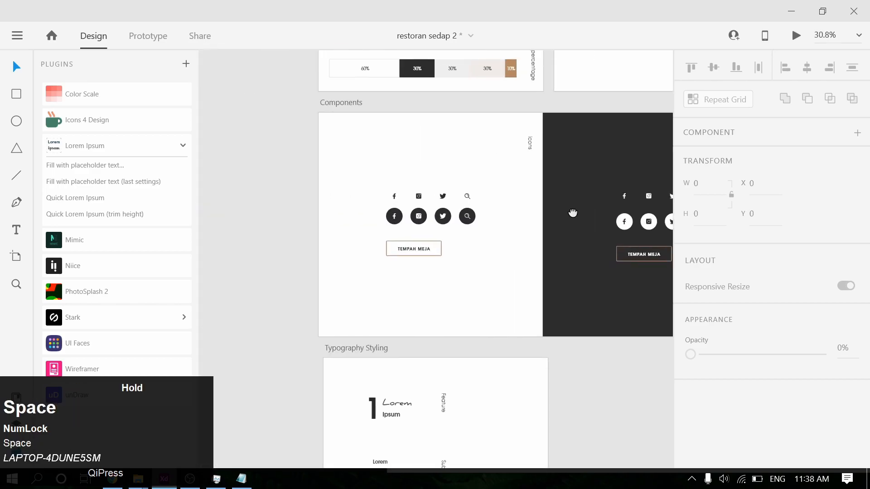
left_click_drag(369, 224, 529, 306)
left_click(393, 217, "shift")
scroll(542, 308, "up", 5, "alt")
left_click(367, 278)
left_click_drag(367, 278, 356, 181)
left_click_drag(451, 273, 420, 173)
left_click_drag(530, 291, 481, 180)
left_click(424, 180, "shift")
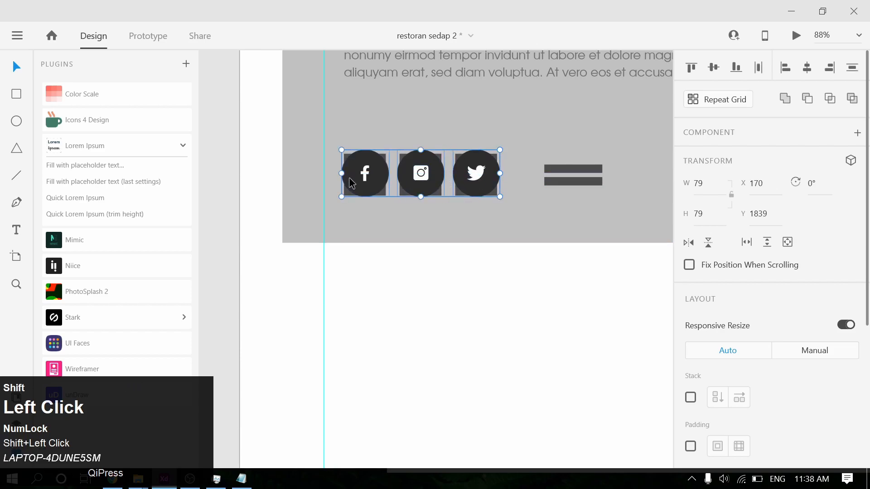
Step: Delete the three gray placeholder squares behind the social icons
left_click(495, 311)
left_click_drag(527, 305, 481, 330)
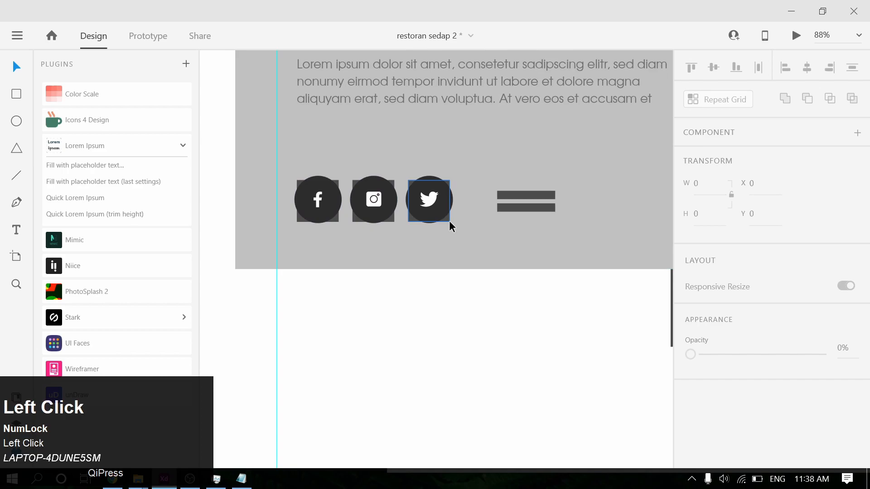
left_click(450, 221)
left_click(393, 220, "shift")
left_click(336, 222, "shift")
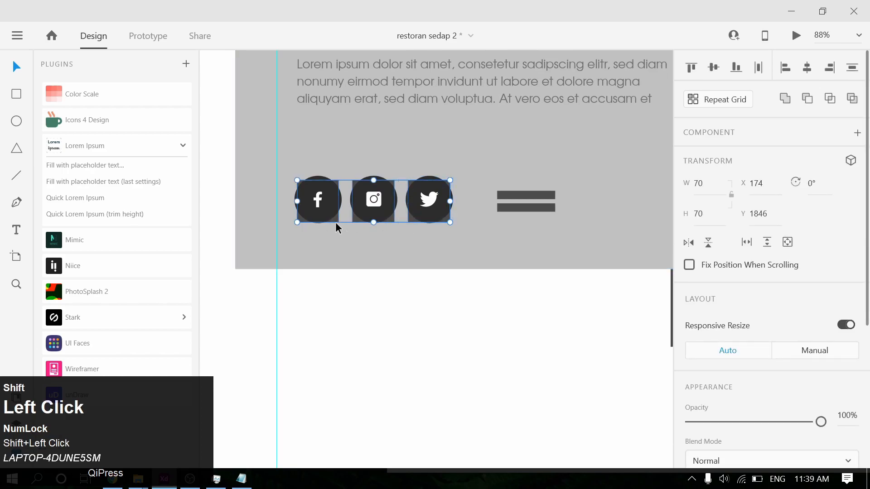
key("Delete")
Step: Shift the row of three social icons to line up with the starting edge of the paragraphs
left_click_drag(511, 375, 442, 291)
left_click(392, 254)
left_click(337, 253, "shift")
left_click(287, 256, "shift")
left_click(449, 389)
scroll(449, 389, "down", 4)
left_click(352, 312)
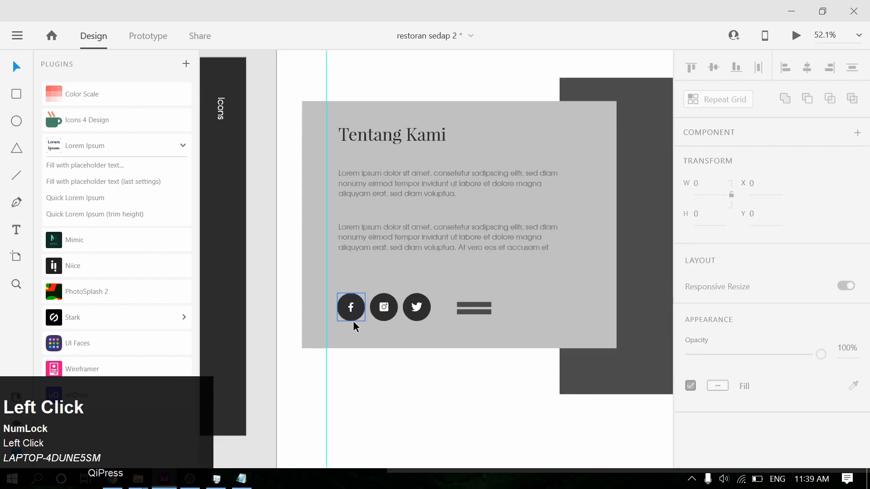
left_click(391, 312, "shift")
left_click_drag(361, 307, 362, 308)
left_click(515, 390)
scroll(512, 385, "down", 4)
left_click_drag(503, 371, 432, 299)
Step: Space the Facebook, Instagram and Twitter icons evenly, 25 px apart
scroll(427, 284, "up", 3)
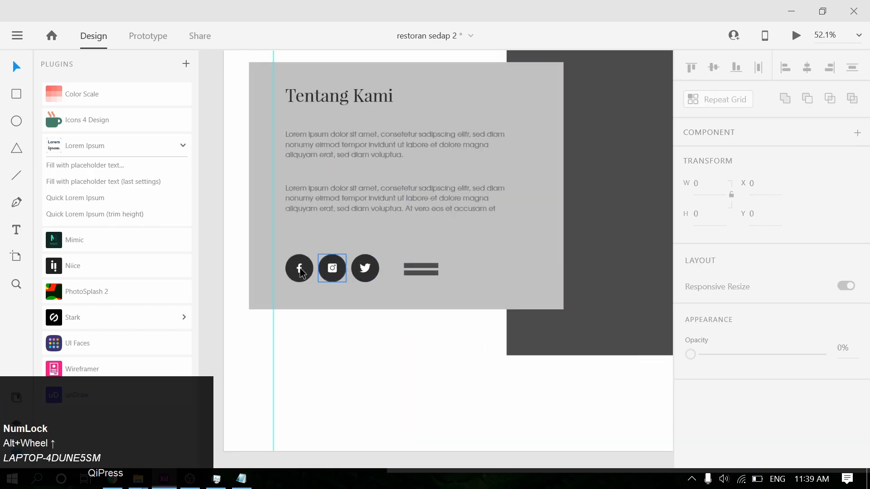
scroll(357, 275, "up", 4)
left_click(366, 269)
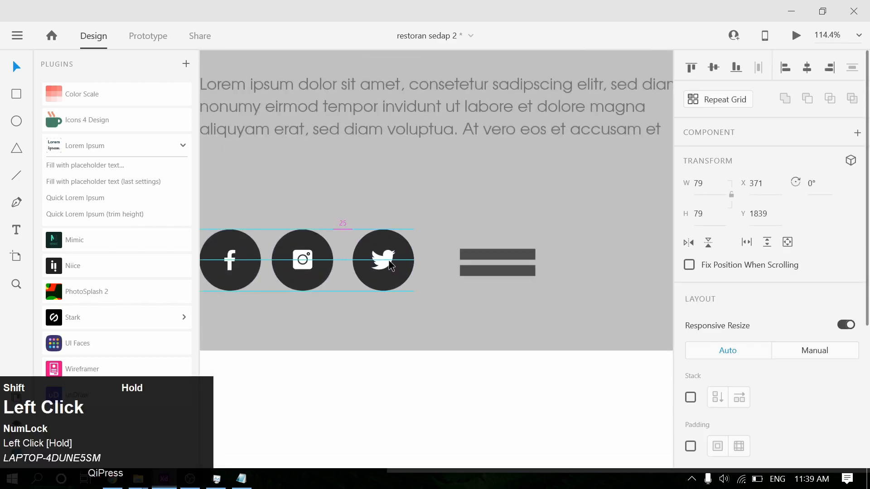
left_click(291, 265)
left_click_drag(298, 263, 304, 262)
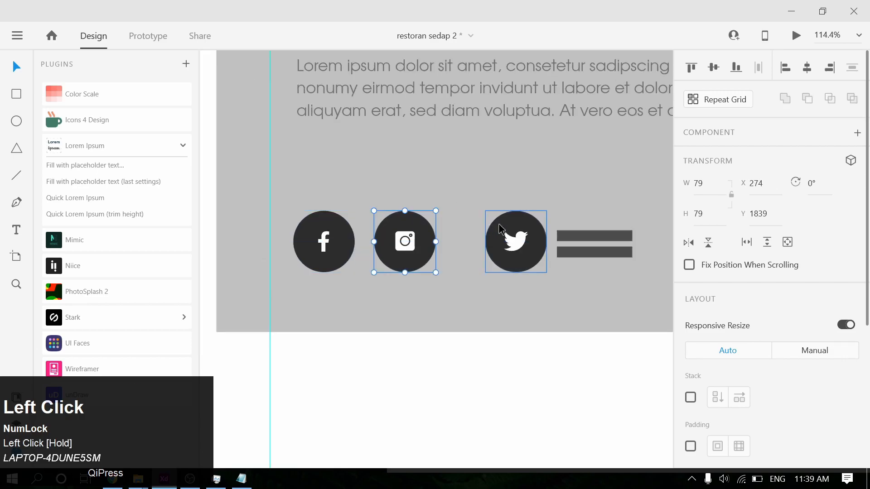
left_click_drag(498, 229, 470, 228)
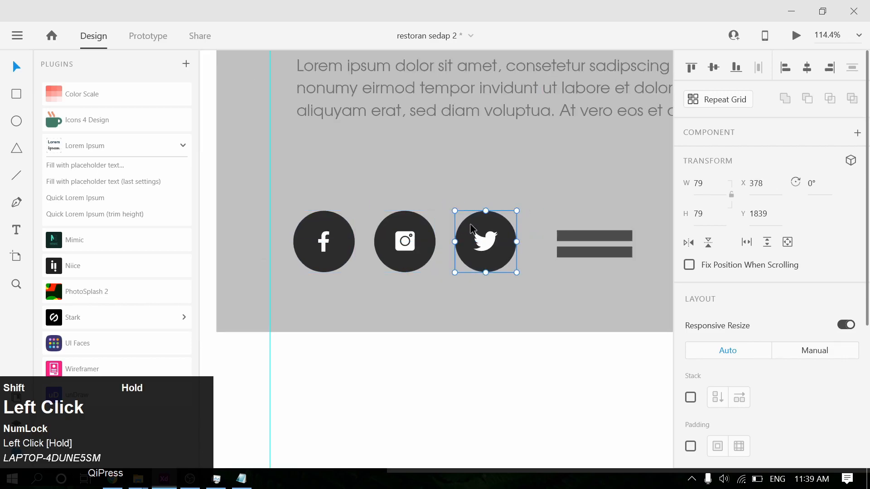
left_click(534, 360)
Step: Copy the sub-feature "Lorem" and "Ipsum" texts from the Typography Styling artboard and place them just above the two bars beside the Twitter icon
scroll(578, 254, "down", 4)
key("space")
left_click_drag(476, 357, 607, 259)
scroll(608, 259, "down", 1)
left_click_drag(290, 308, 489, 255)
scroll(489, 255, "down", 3)
key("space")
left_click_drag(502, 309, 473, 312)
left_click(293, 334)
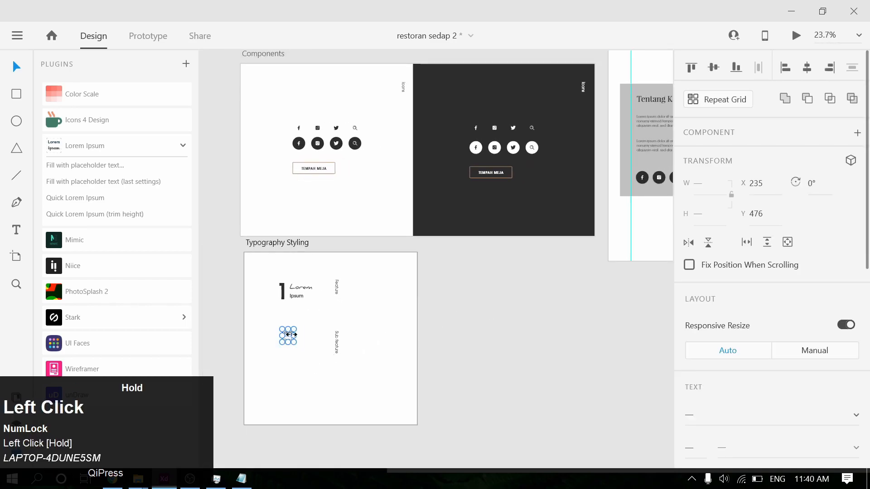
left_click_drag(286, 332, 526, 176)
scroll(530, 170, "up", 10)
left_click_drag(494, 213, 463, 127)
Step: Change the bold "Lorem" text beside the Twitter icon to "Akaun"
left_click(515, 159)
double_click(481, 131)
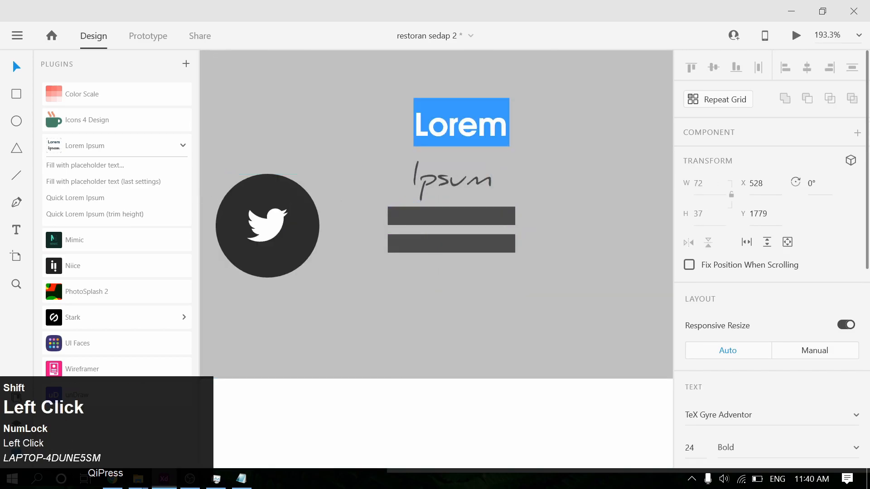
type("Akaun")
key("Escape")
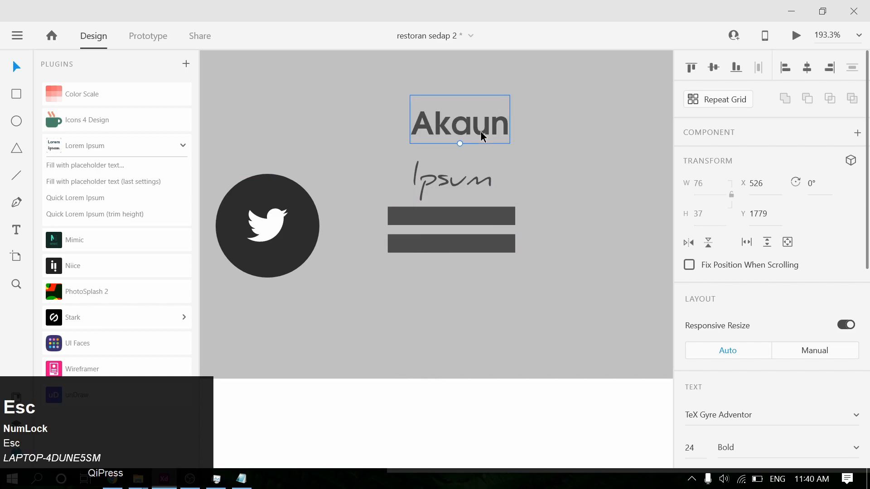
Step: Change the handwritten "Ipsum" text beside the Twitter icon to "Sosial"
double_click(461, 199)
type("Sosi")
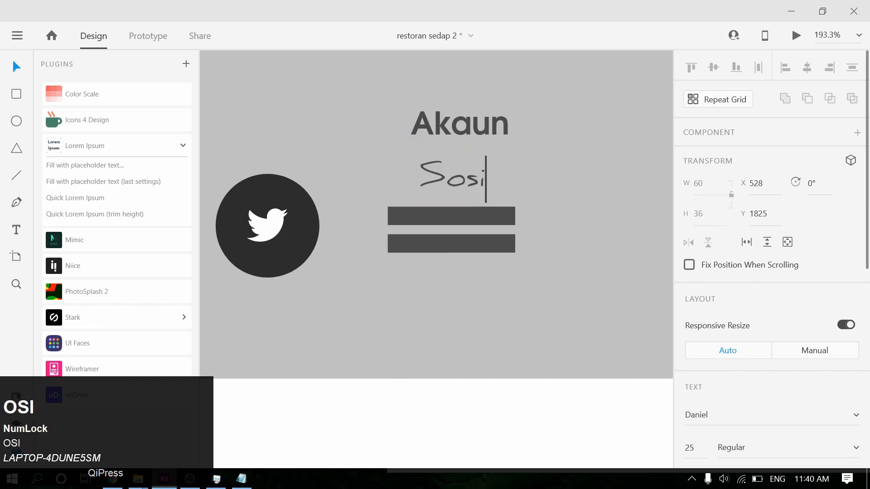
type("al")
key("Escape")
Step: Left-align the "Akaun" and "Sosial" texts with each other
left_click(483, 141, "shift")
scroll(760, 309, "down", 5)
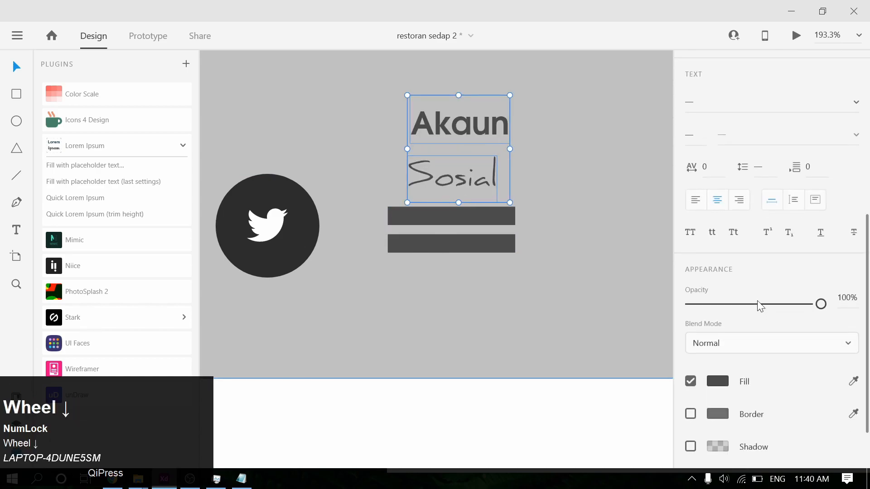
scroll(701, 204, "up", 5)
left_click(784, 69)
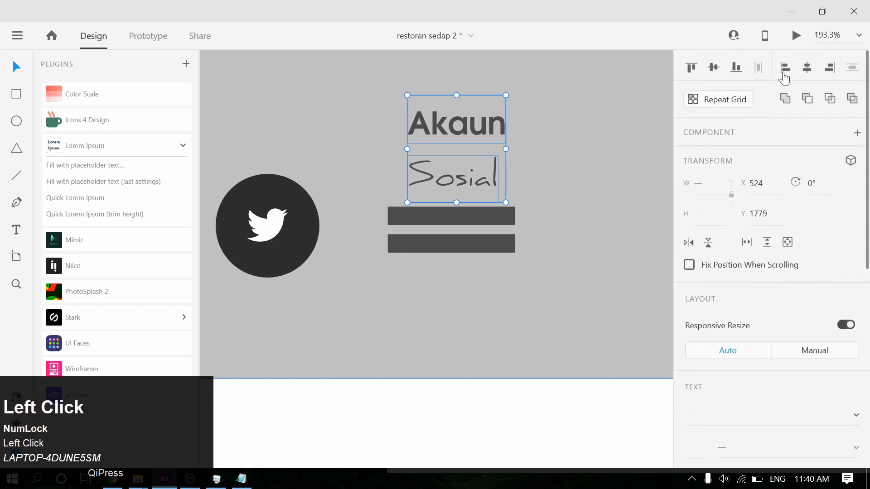
Step: Delete the two placeholder bars and move the "Akaun" and "Sosial" texts down beside the Twitter icon
left_click(512, 240)
key("Delete")
left_click(460, 172)
left_click(474, 128, "shift")
left_click_drag(473, 126, 453, 203)
scroll(459, 203, "down", 5, "alt")
left_click_drag(453, 291, 474, 330)
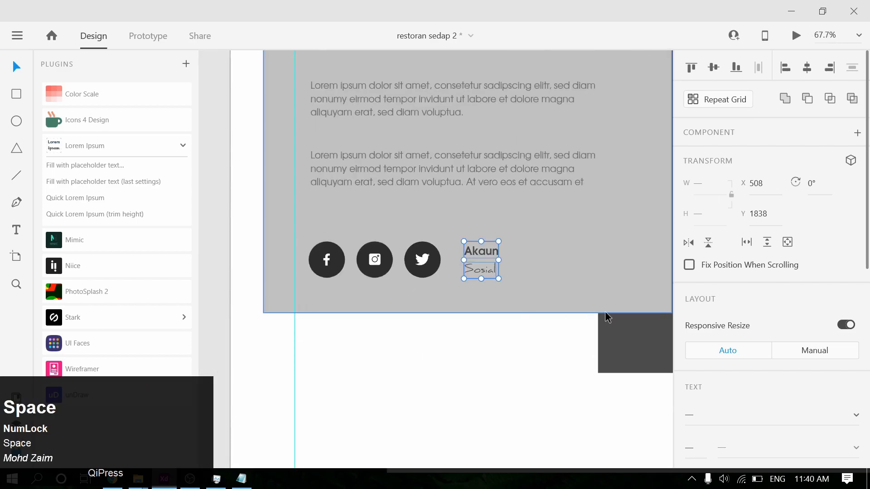
Step: Recolor the "Akaun" text dark charcoal and the "Sosial" text gray
scroll(701, 327, "down", 3)
left_click(580, 339)
left_click(481, 252)
scroll(758, 268, "down", 5)
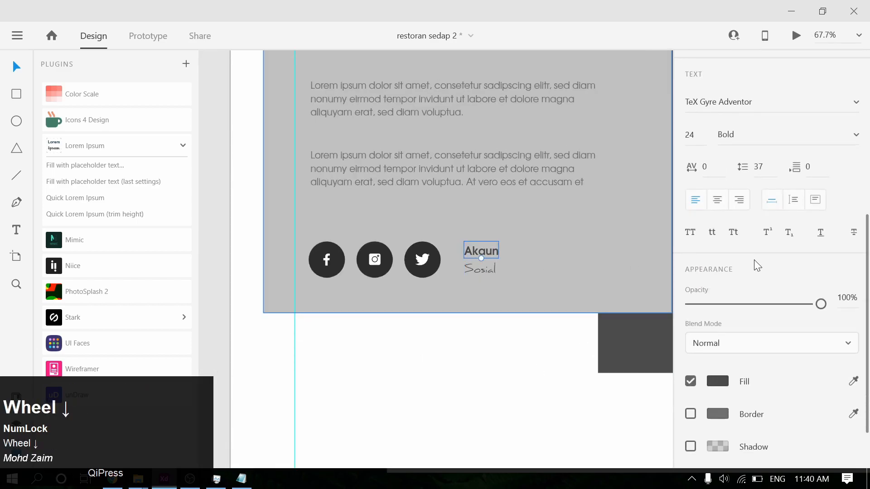
left_click(483, 274)
scroll(738, 355, "down", 5)
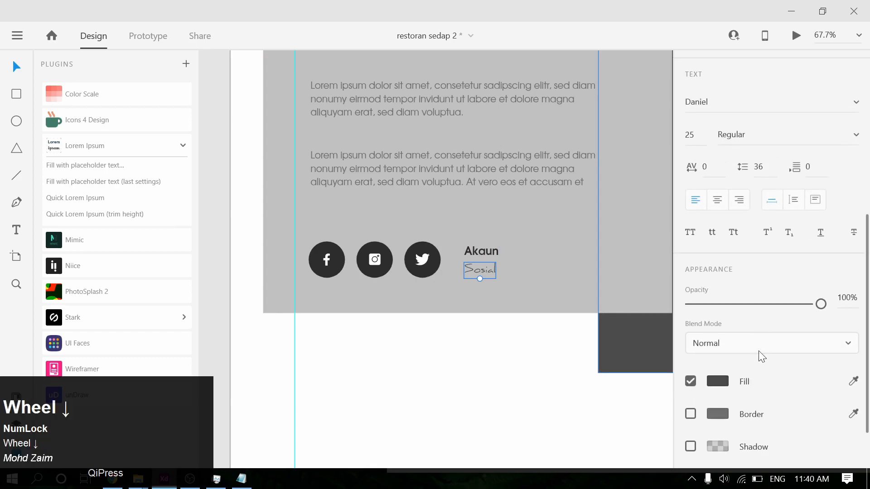
left_click(718, 383)
left_click(472, 396)
Step: Review the "Tentang Kami" card's layout from the heading down to the social icons
scroll(514, 373, "down", 5)
left_click_drag(502, 350, 427, 354)
left_click(485, 311)
key("alt")
scroll(425, 311, "up", 4)
left_click(541, 189)
key("space")
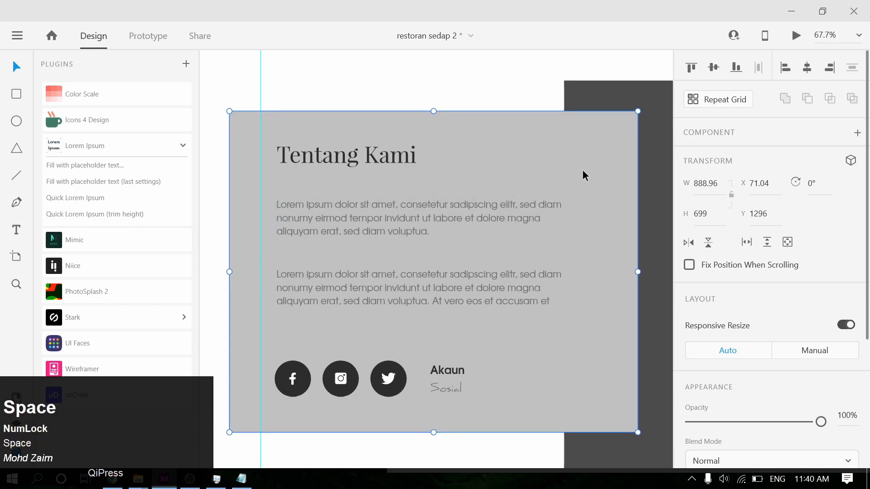
left_click(339, 149)
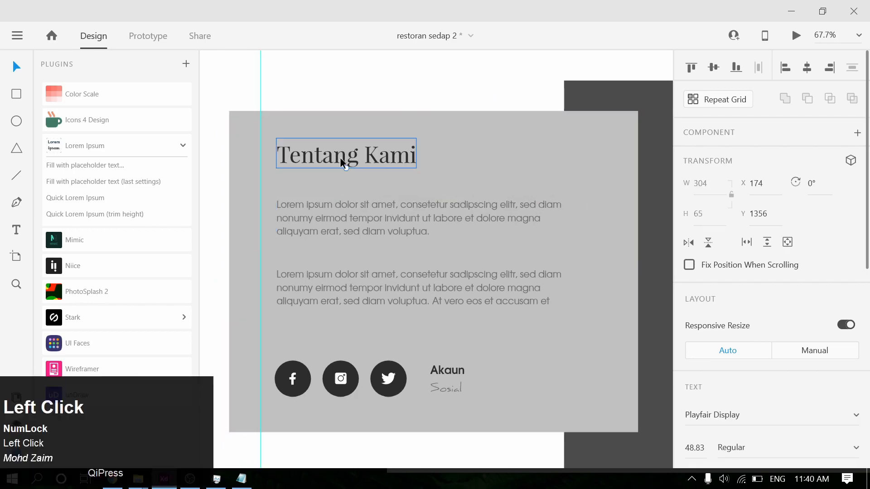
left_click(554, 152)
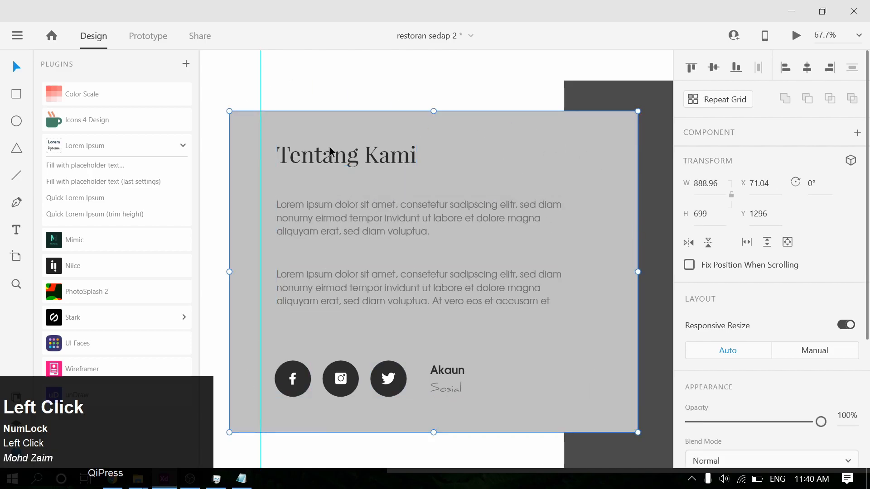
left_click(327, 91)
left_click_drag(214, 89, 424, 450)
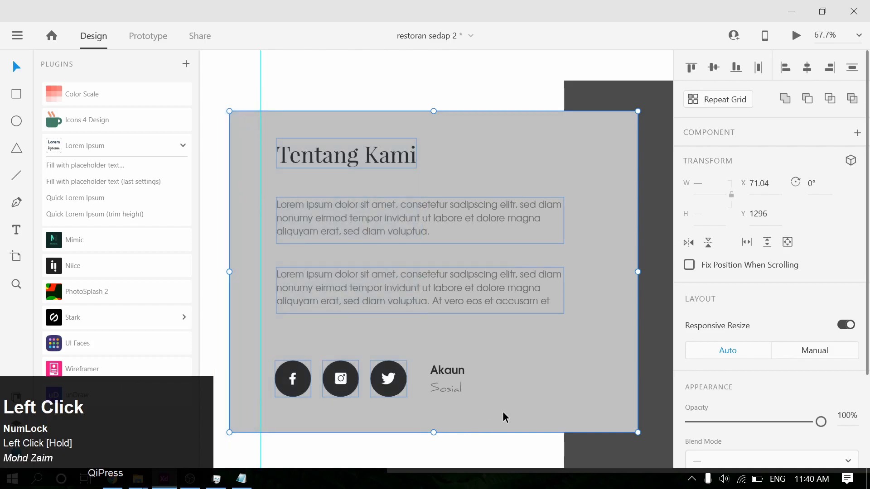
left_click_drag(212, 90, 487, 418)
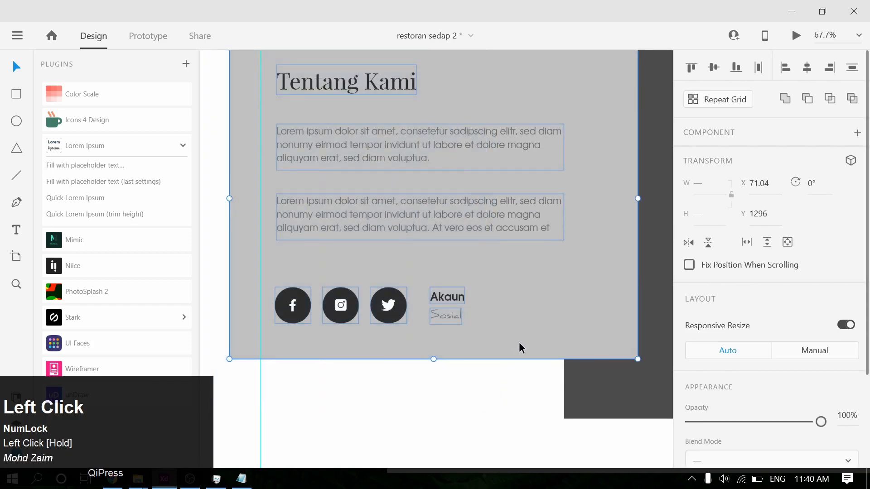
scroll(517, 342, "up", 3)
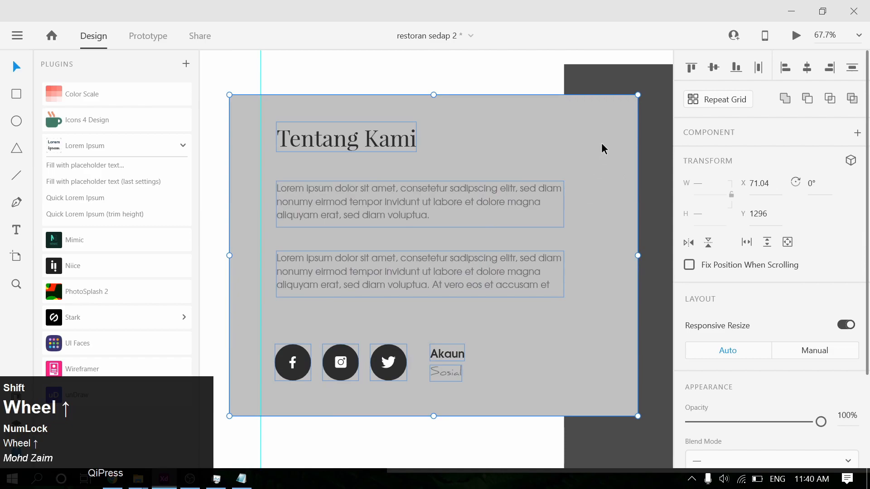
left_click(450, 219, "shift")
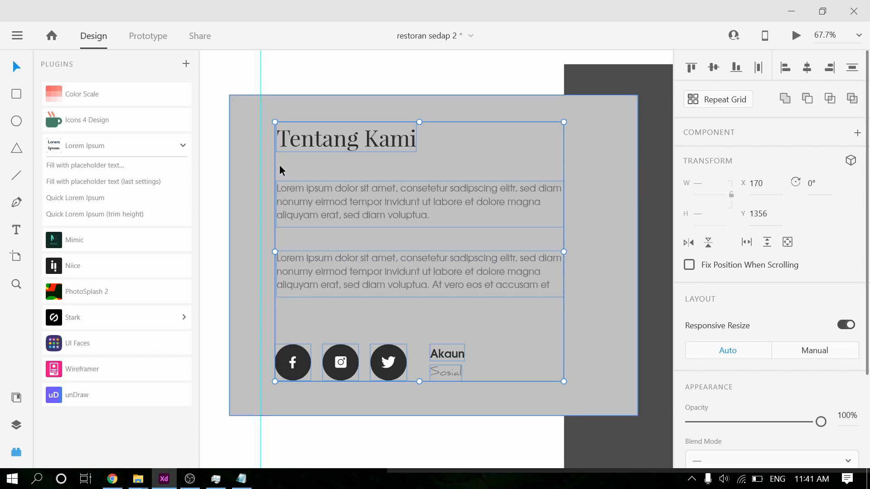
left_click(312, 83)
Step: Left-align the "Tentang Kami" heading, both paragraphs and the Facebook icon
left_click(308, 139)
left_click(313, 213, "shift")
left_click(324, 253, "shift")
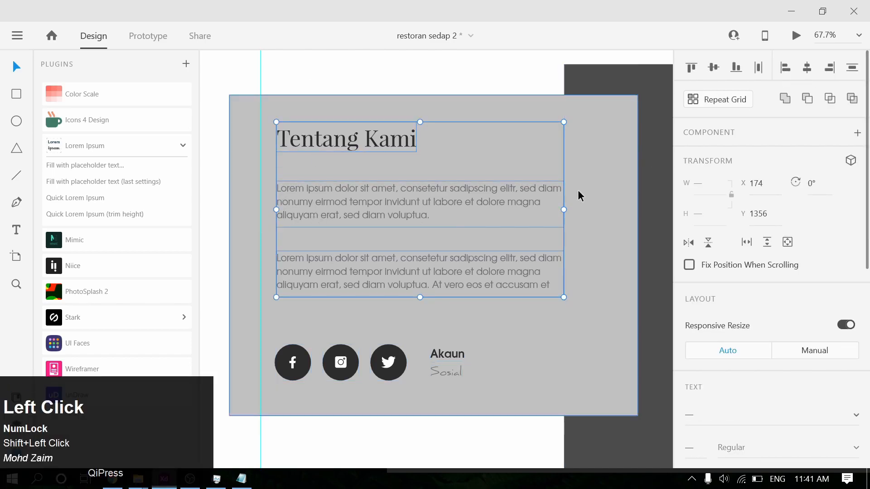
left_click(293, 361, "shift")
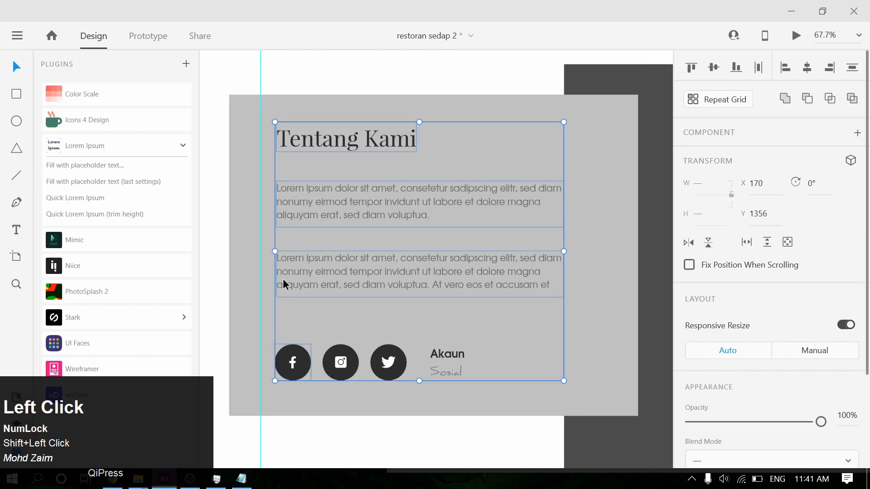
scroll(260, 285, "up", 1)
key("super")
left_click(268, 260)
scroll(283, 301, "up", 6)
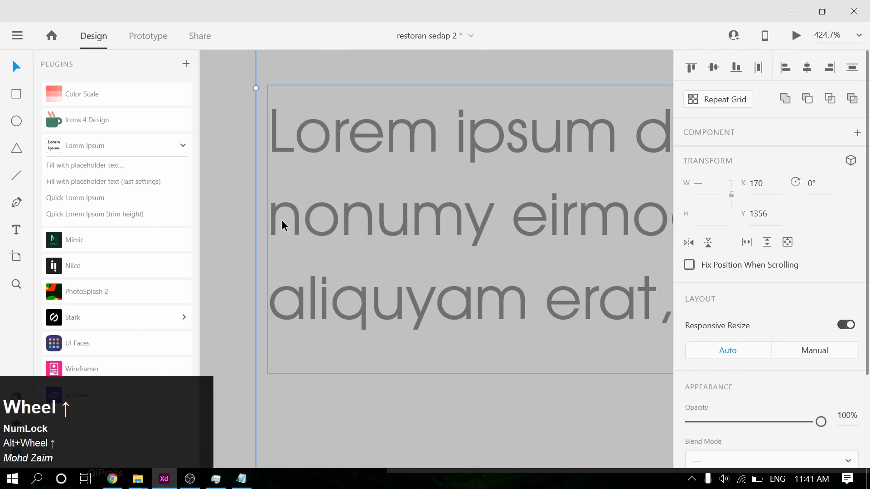
scroll(481, 204, "down", 5, "alt")
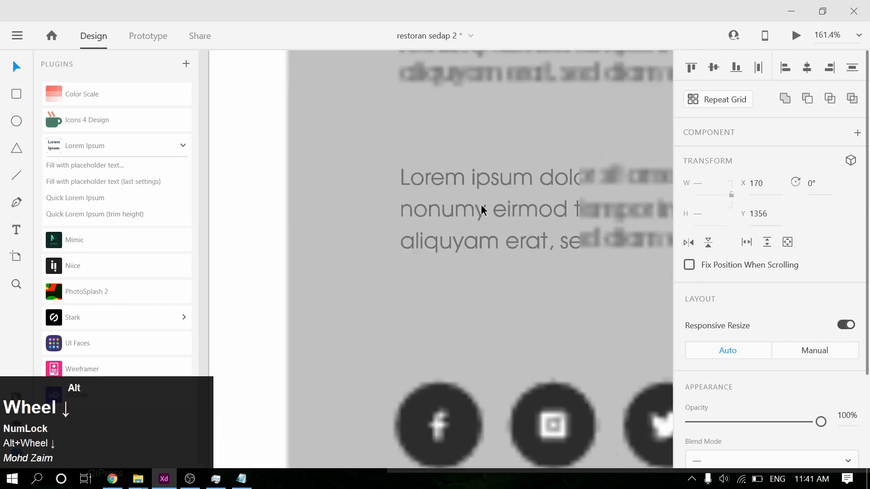
key("space")
left_click_drag(486, 101, 455, 129)
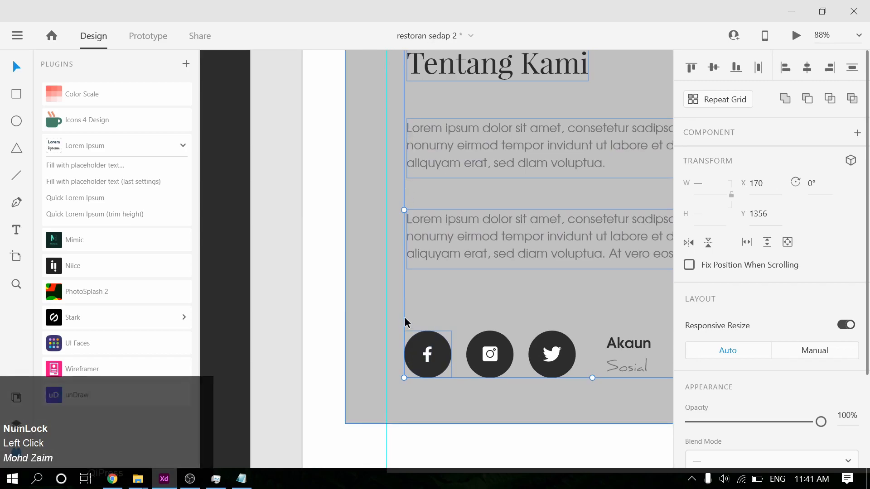
left_click(786, 73)
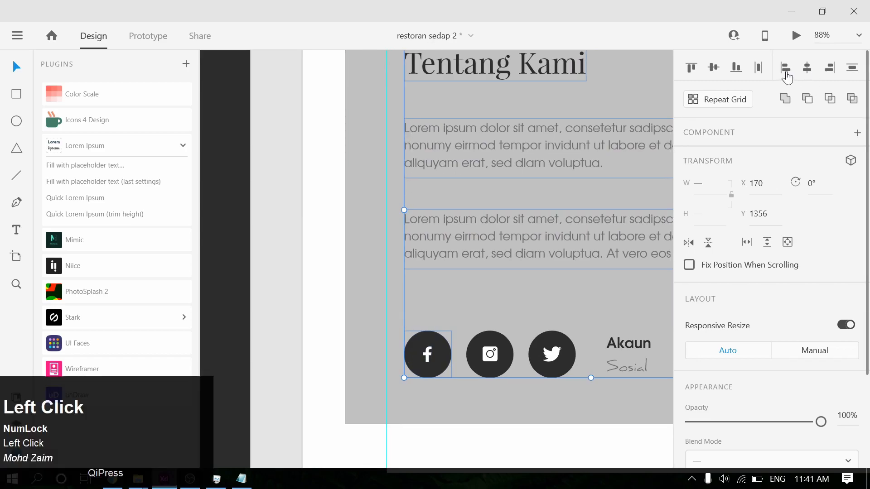
Step: Group the card's heading, paragraphs, social icons and account label, leaving out the gray background
left_click_drag(592, 186, 499, 229)
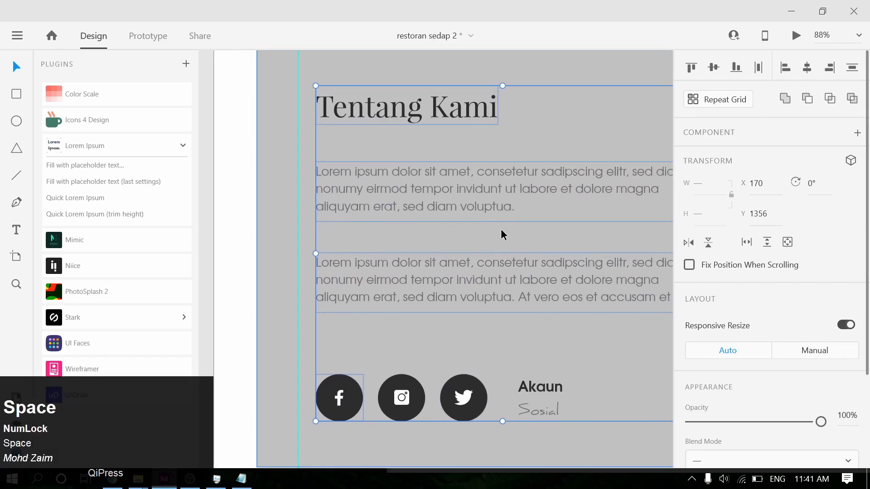
scroll(291, 285, "up", 1)
scroll(289, 285, "up", 2)
scroll(377, 254, "down", 3)
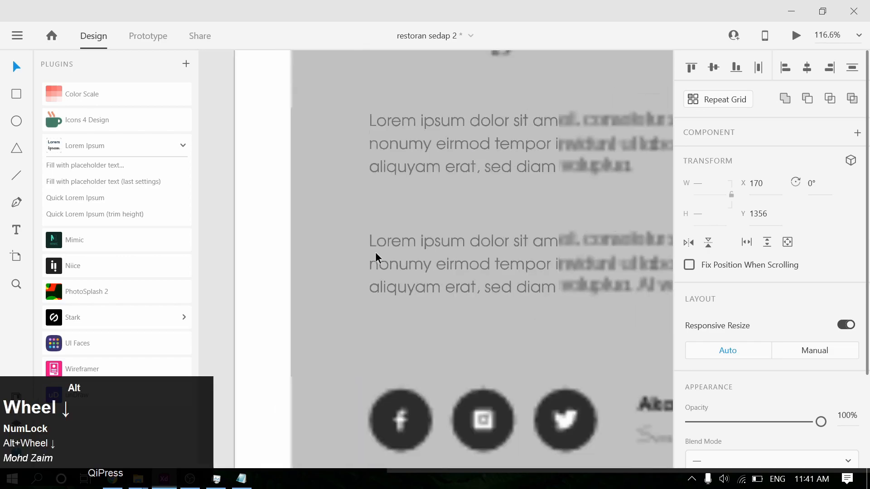
left_click(472, 288)
left_click_drag(231, 84, 478, 409)
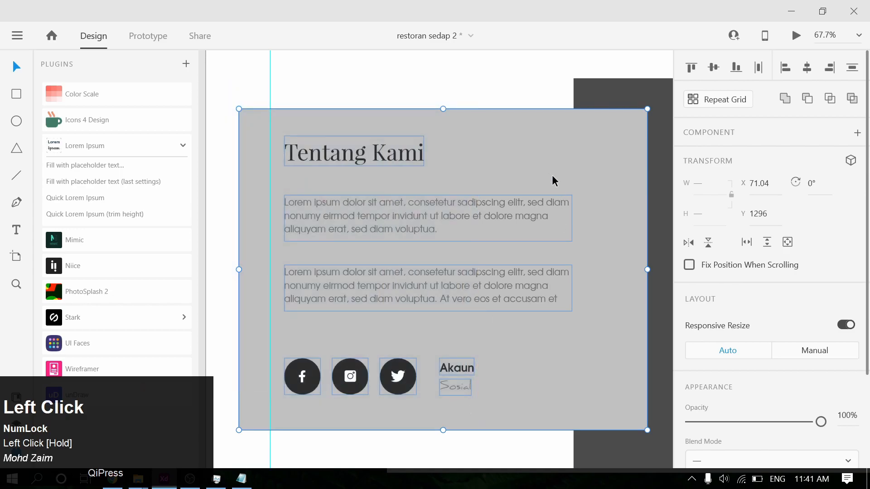
left_click(520, 153, "shift")
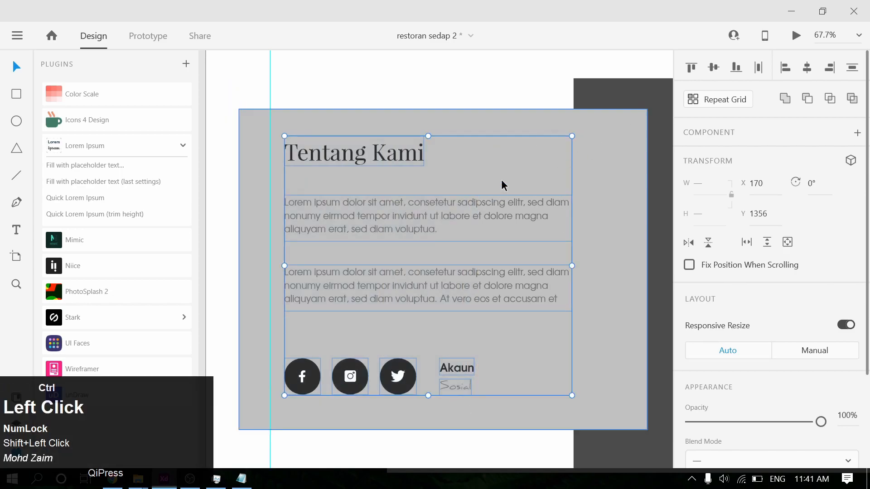
key("ctrl+g")
left_click_drag(421, 219, 455, 236)
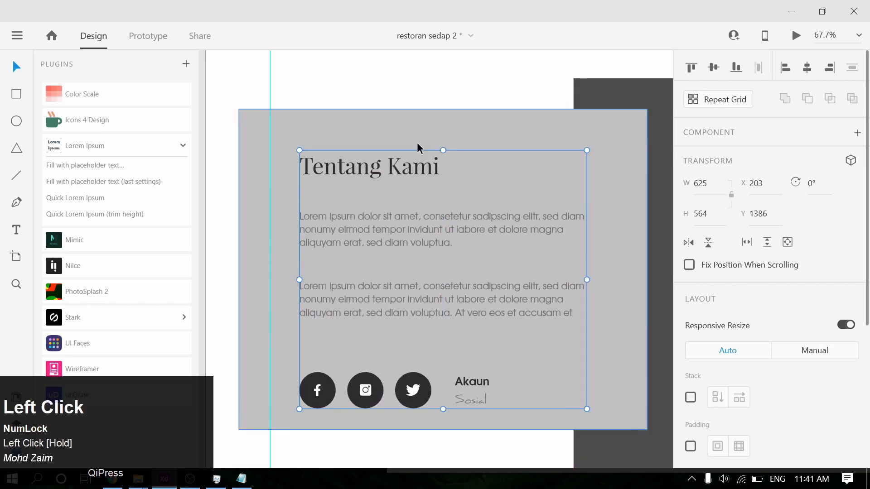
key("ctrl+z")
Step: Center the content group vertically on the gray card background
left_click(456, 80)
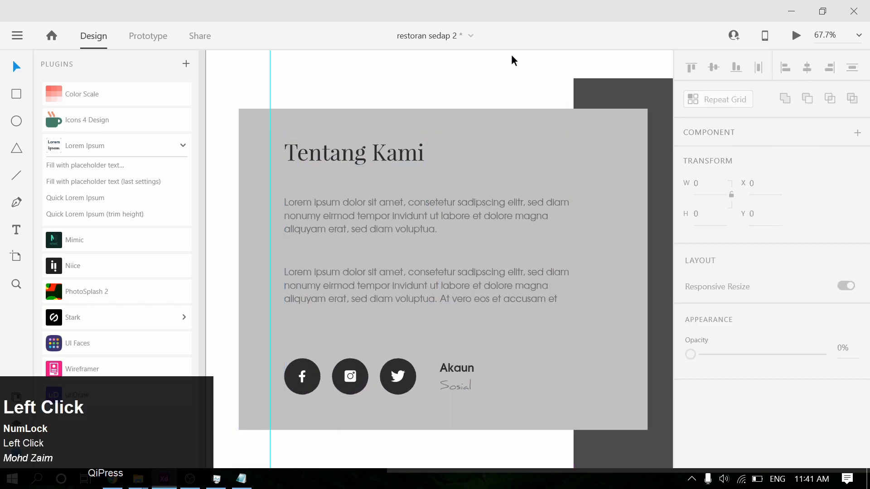
left_click_drag(322, 72, 501, 335)
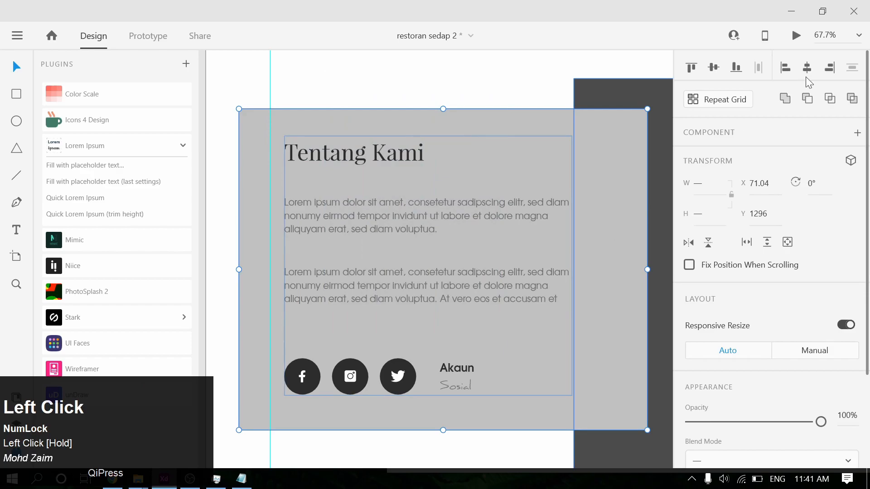
left_click(713, 71)
left_click(476, 70)
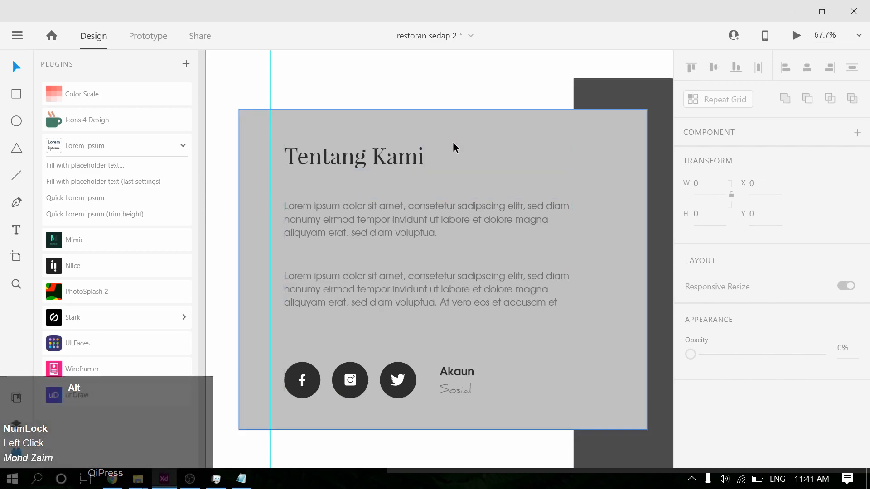
Step: Group the gray card background together with its content group
scroll(452, 140, "down", 3)
left_click_drag(471, 103, 392, 131)
left_click(441, 154)
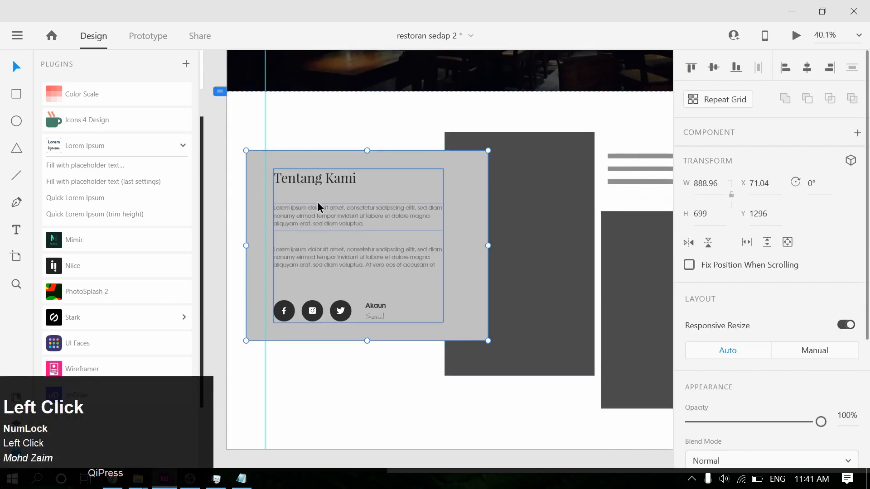
left_click_drag(261, 140, 343, 245)
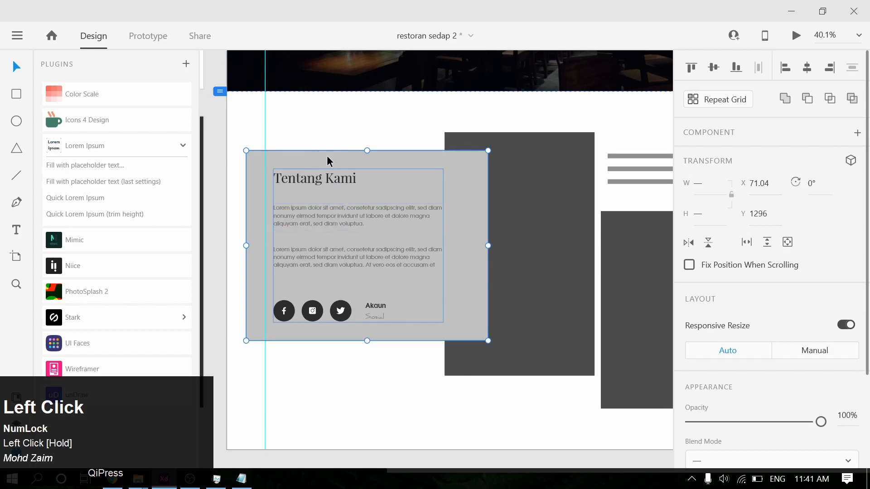
key("ctrl")
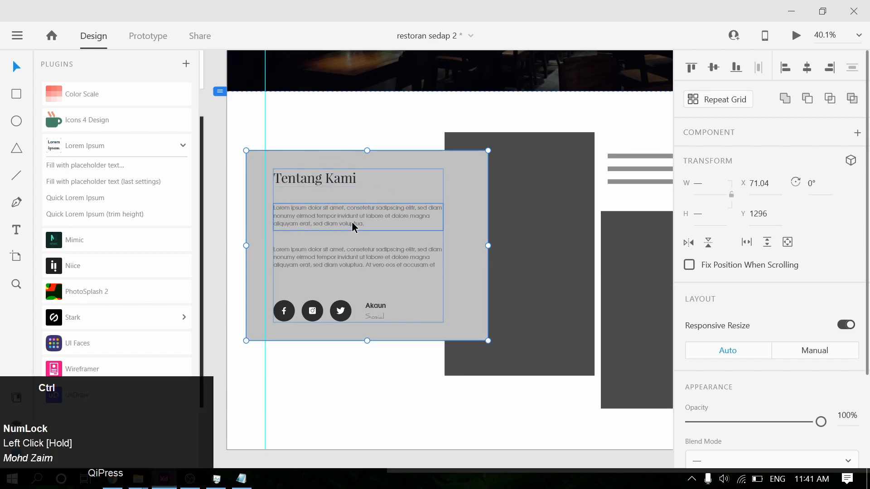
key("ctrl+g")
left_click_drag(407, 202, 394, 245)
key("ctrl+z")
Step: Try to fill the entire card group with white (#FFFFFF)
left_click(444, 172)
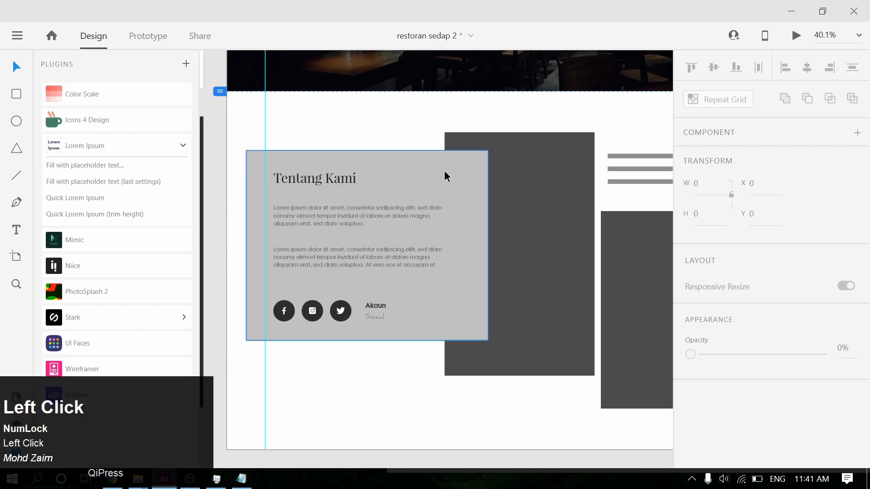
scroll(866, 324, "down", 1)
scroll(866, 324, "down", 5)
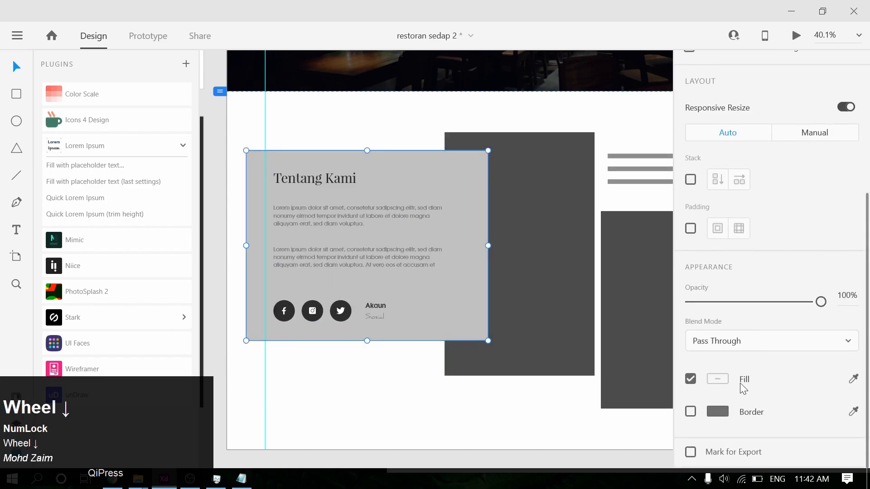
left_click(723, 381)
left_click_drag(561, 327, 421, 156)
key("ctrl+z")
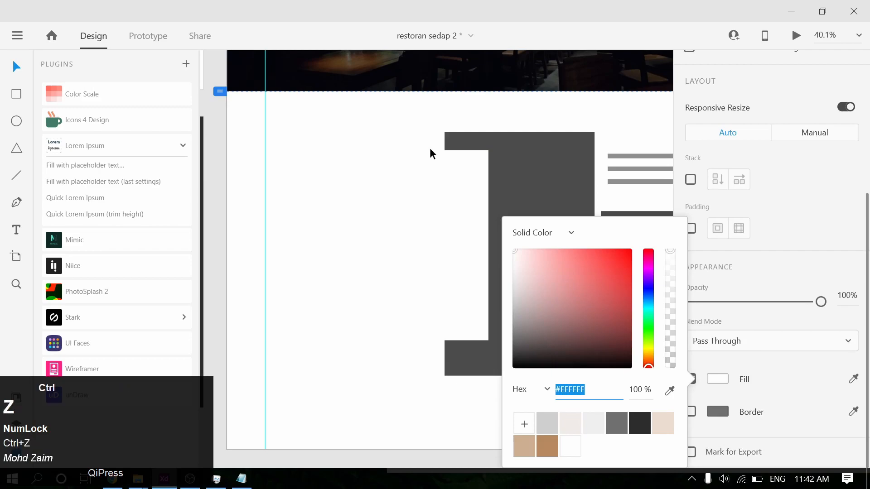
Step: Set the fill of only the card's background rectangle to white
left_click(406, 127)
left_click(453, 162)
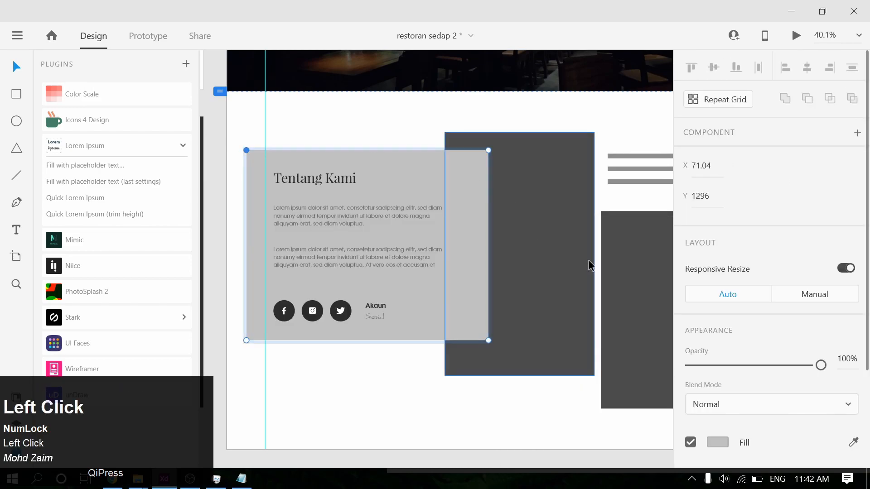
scroll(717, 333, "down", 4)
left_click(717, 313)
left_click(553, 295)
left_click(409, 123)
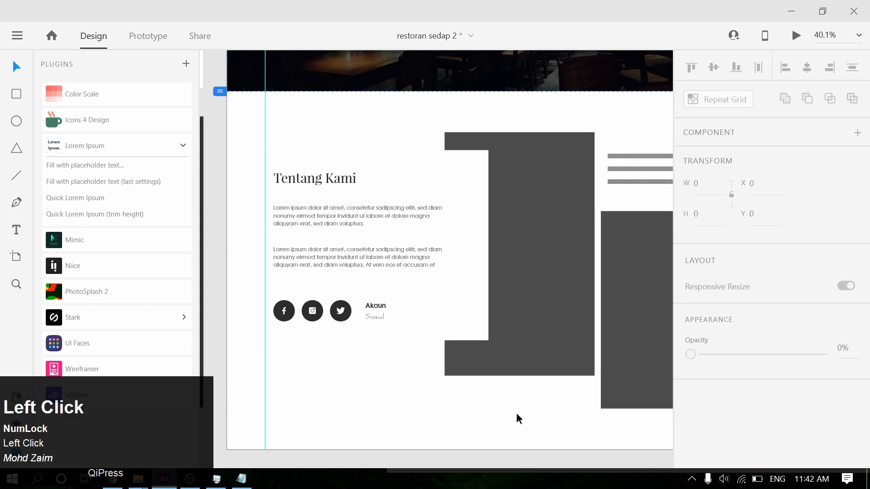
Step: Fill the large gray placeholder beside the Tentang Kami card with the tentang-kami-1 image from the Website Export folder
scroll(419, 398, "right", 3)
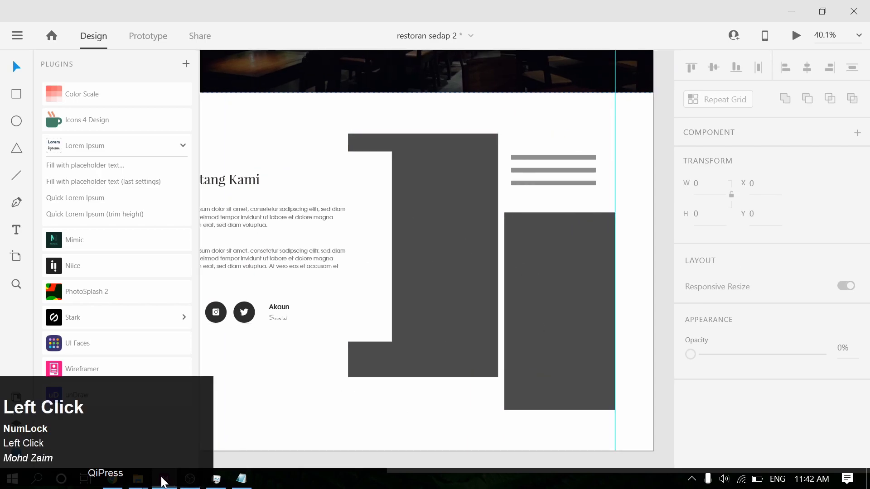
left_click(136, 478)
left_click_drag(700, 295, 444, 265)
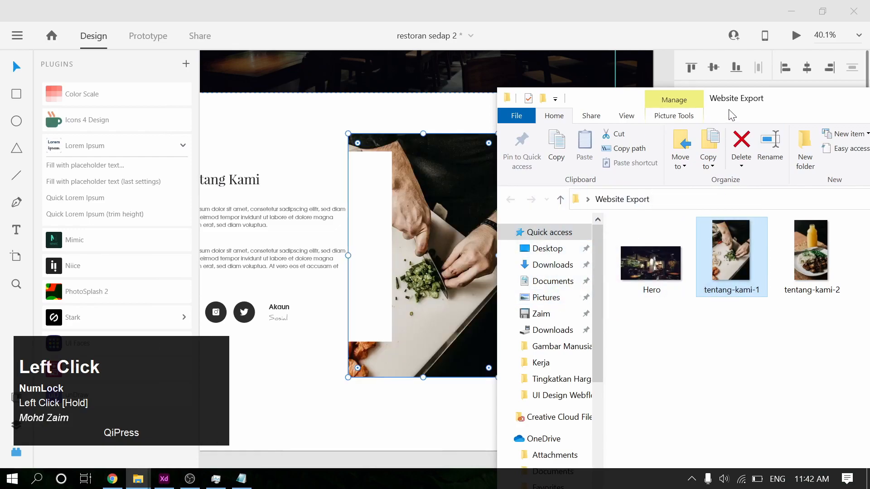
Step: Fill the smaller dark placeholder beside the chopping photo with the tentang-kami-2 image from the Website Export folder
left_click_drag(791, 107, 415, 330)
left_click(433, 458)
left_click_drag(434, 456, 558, 262)
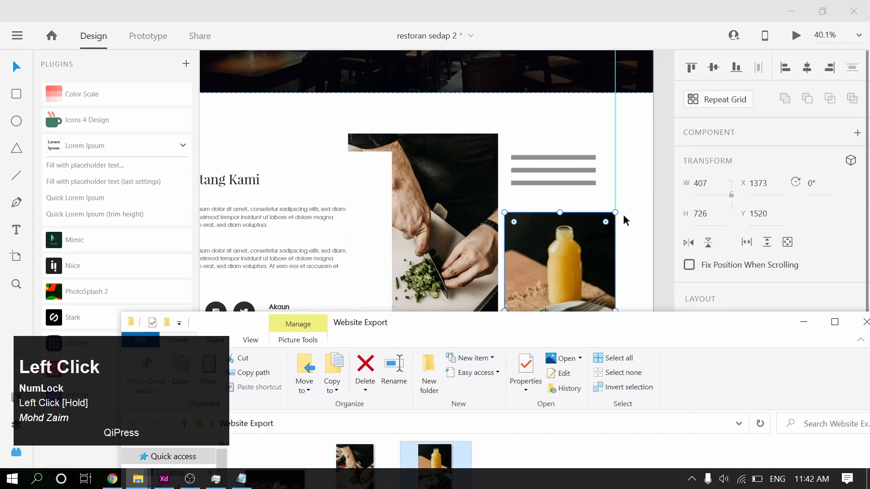
left_click(636, 198)
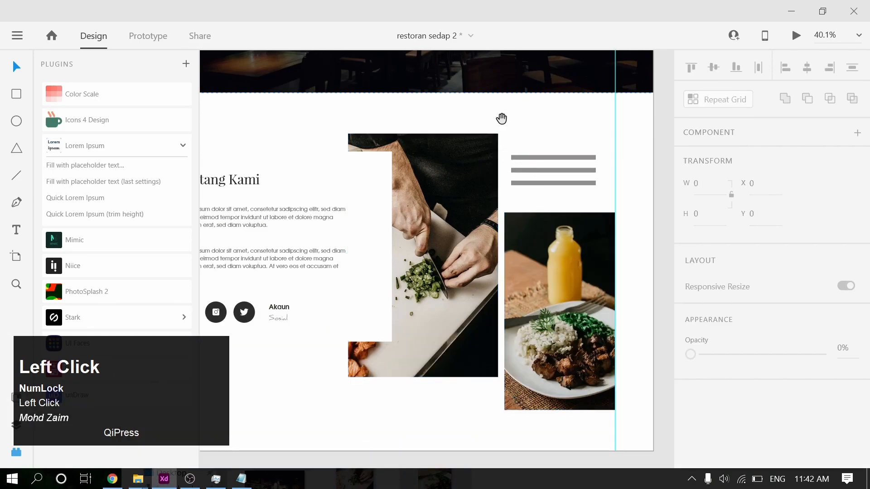
Step: Place a large "1" numeral with "Lorem" and "Ipsum" captions over the gray placeholder lines above the food photo
left_click_drag(501, 118, 525, 126)
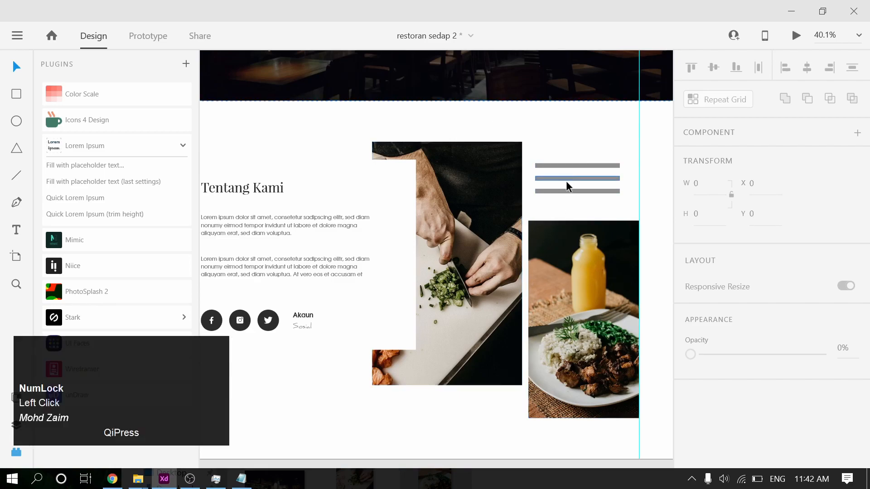
scroll(580, 233, "up", 1)
scroll(584, 225, "down", 4, "alt")
left_click(557, 276)
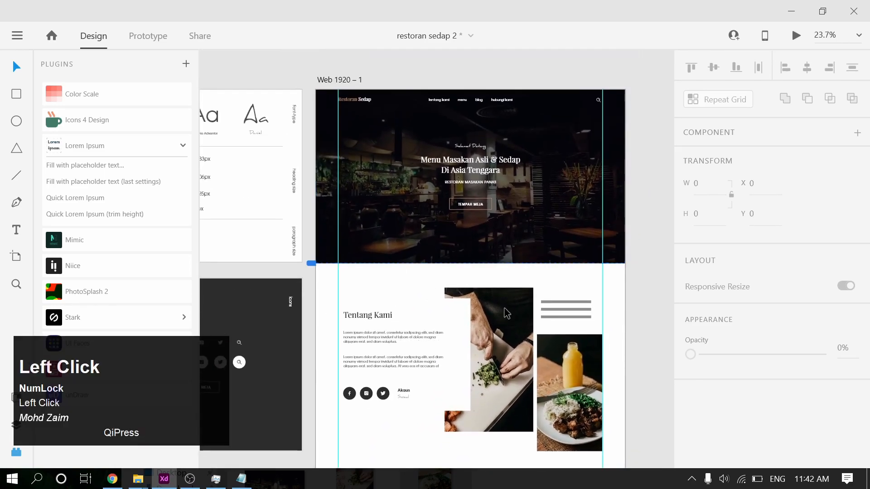
scroll(521, 317, "up", 1, "alt")
left_click_drag(264, 361, 495, 272)
scroll(444, 245, "down", 1, "alt")
left_click_drag(634, 226, 364, 241)
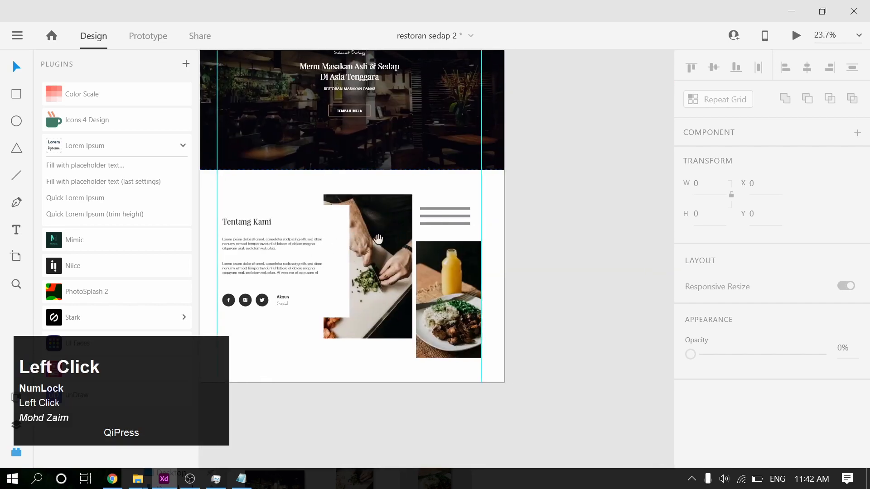
left_click_drag(261, 364, 724, 196)
left_click_drag(320, 235, 366, 261)
left_click_drag(497, 221, 589, 263)
scroll(521, 271, "up", 5)
left_click(485, 240)
left_click(481, 261)
left_click(474, 308, "shift")
Step: Change the large numeral above the food photo to 10
double_click(397, 270)
left_click(397, 270)
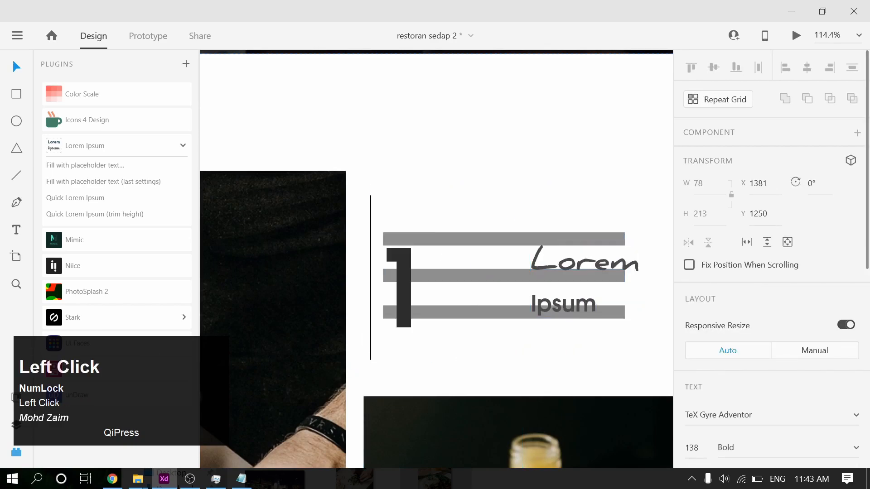
key("Right")
key("Right")
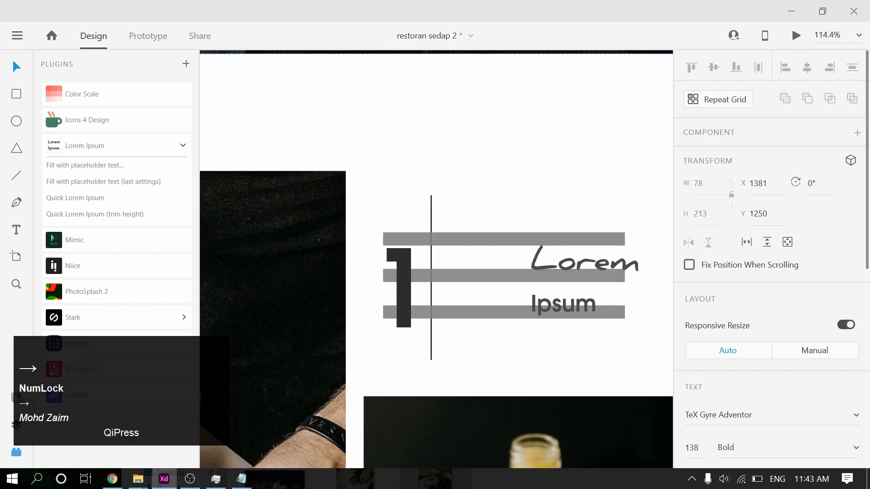
type("0")
key("Escape")
left_click_drag(397, 266, 434, 275)
Step: Replace the two captions beside the numeral with "Tahun" and "Beroperasi"
double_click(561, 264)
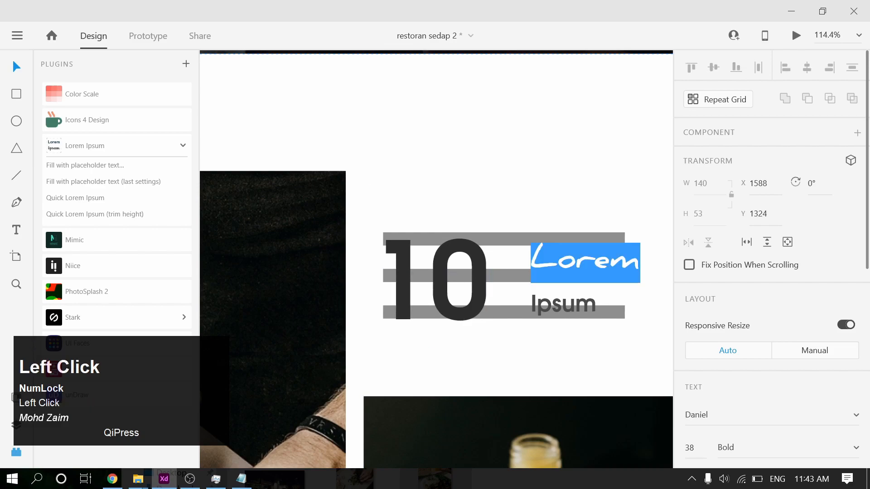
type("Tahun")
key("Escape")
left_click(559, 302)
double_click(559, 302)
type("Beroperasi")
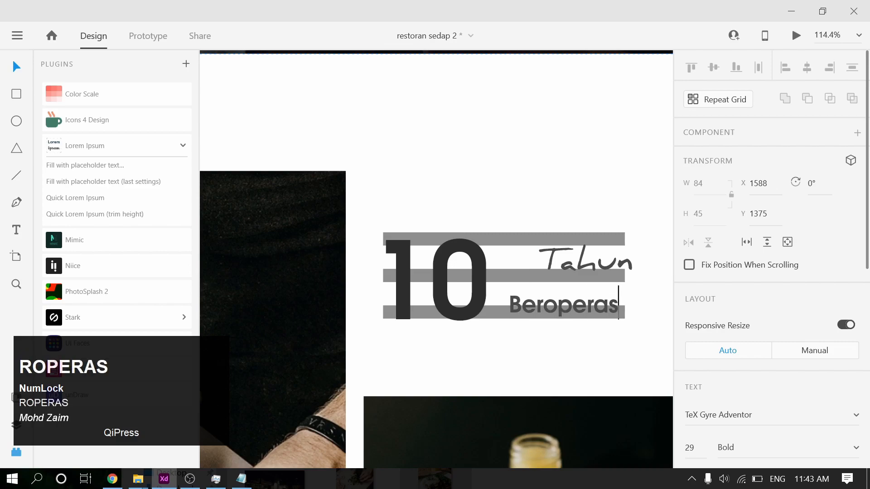
key("Escape")
Step: Align the left edges of the "Tahun" and "Beroperasi" captions
left_click(597, 277, "shift")
scroll(730, 281, "down", 5)
left_click(695, 261)
scroll(696, 268, "up", 5)
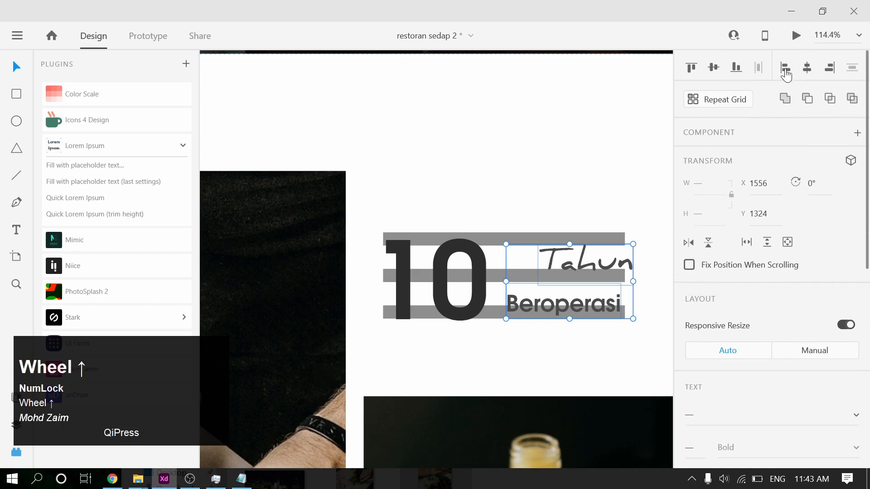
left_click(785, 72)
Step: Delete the gray placeholder lines behind the "10 Tahun Beroperasi" text
left_click(482, 230)
left_click(561, 239)
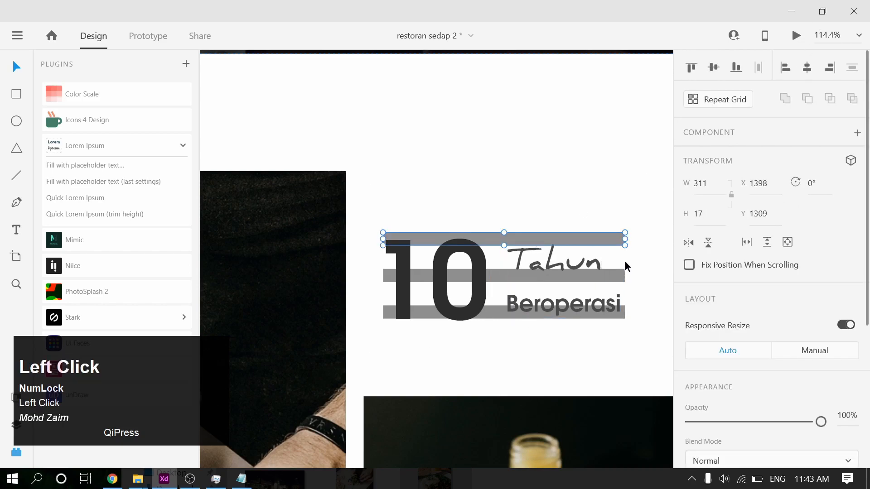
key("Delete")
left_click(494, 316)
key("Delete")
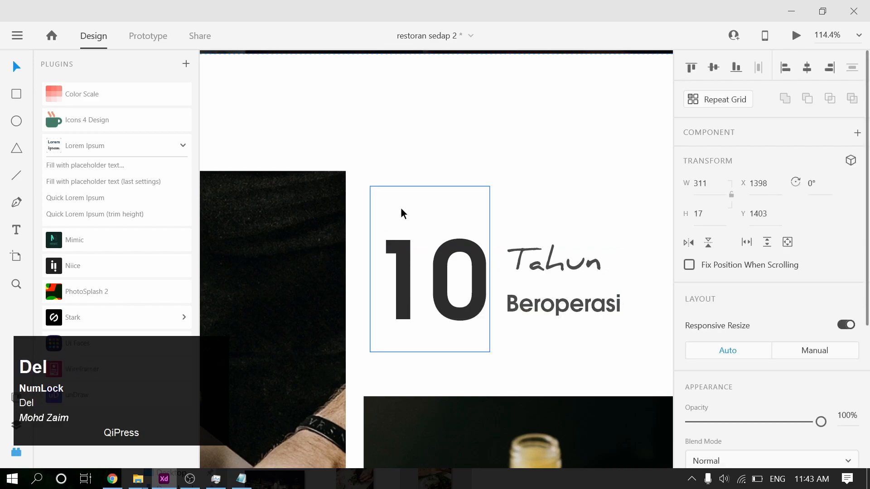
Step: Group the "Tahun" and "Beroperasi" captions together
left_click_drag(394, 151, 603, 346)
left_click_drag(627, 179, 553, 355)
key("ctrl+g")
left_click_drag(567, 265, 572, 270)
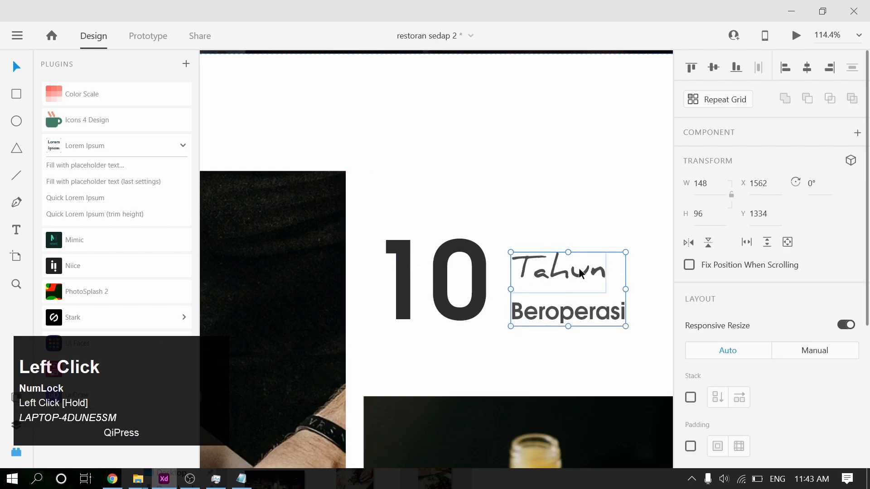
Step: Try to align the caption group to the vertical middle of the "10" numeral, and undo the alignment
left_click(461, 269, "shift")
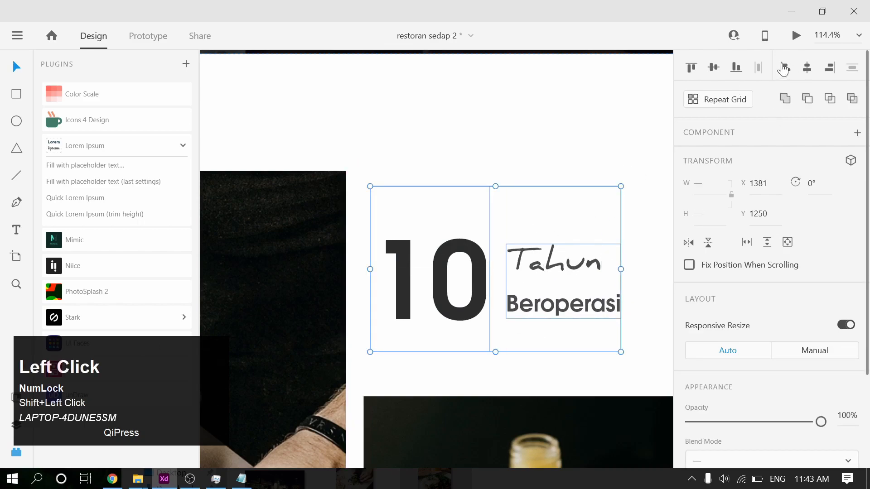
left_click(718, 69)
left_click(577, 147)
key("ctrl+z")
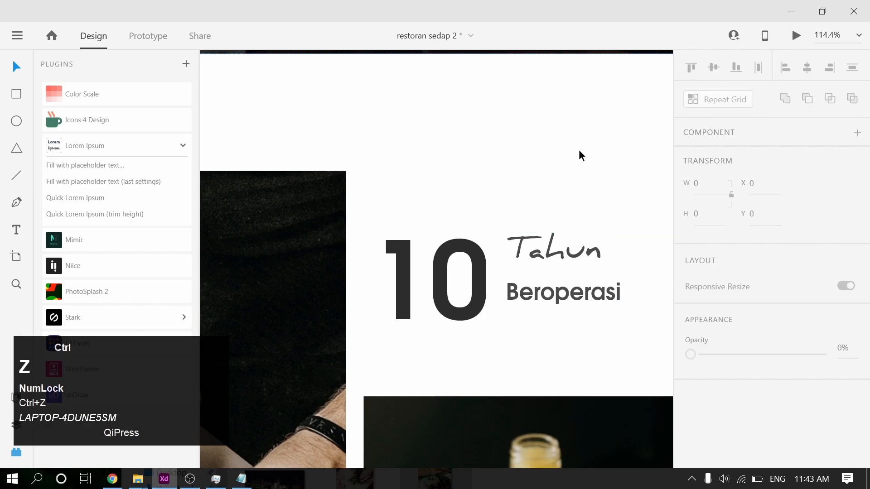
left_click(615, 168)
Step: Convert the "10" numeral text to a path so its bounds fit the glyphs
left_click(423, 275)
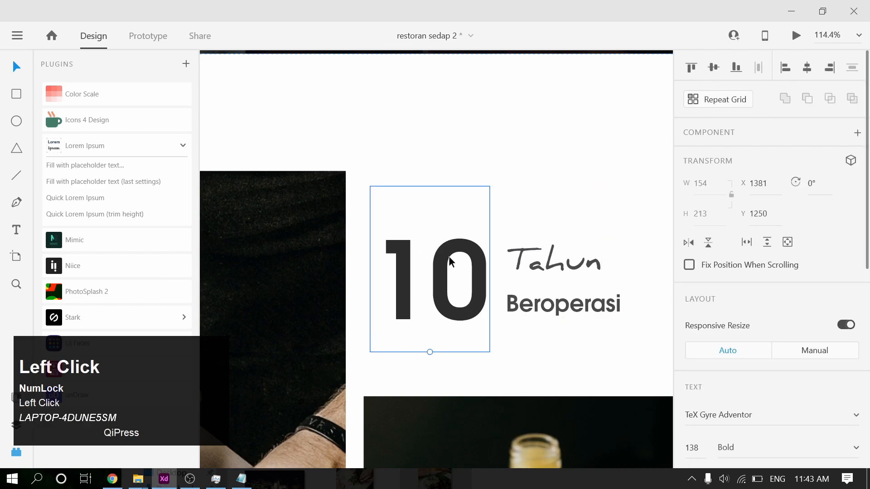
scroll(423, 275, "up", 3)
scroll(451, 313, "up", 1)
scroll(449, 315, "down", 3)
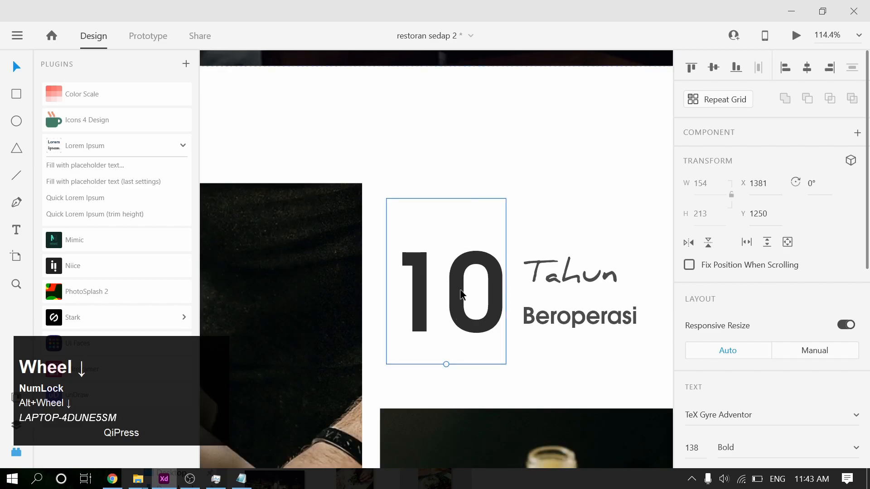
left_click_drag(489, 311, 472, 320)
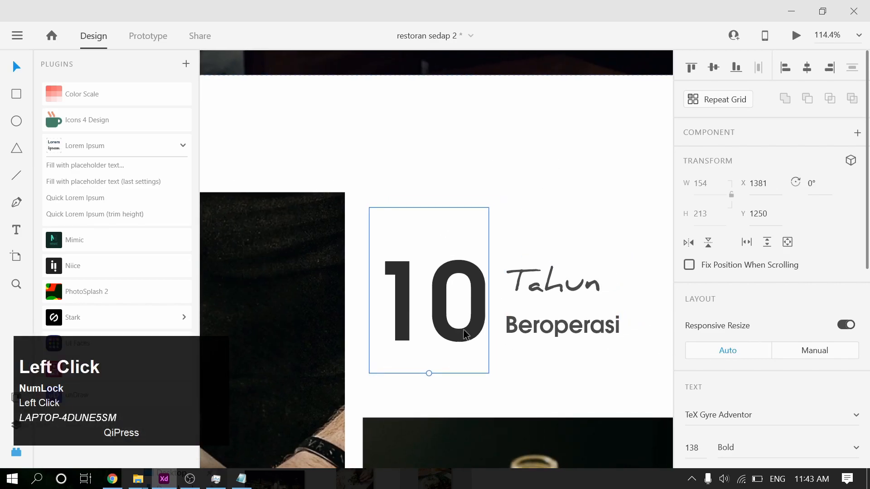
key("ctrl+8")
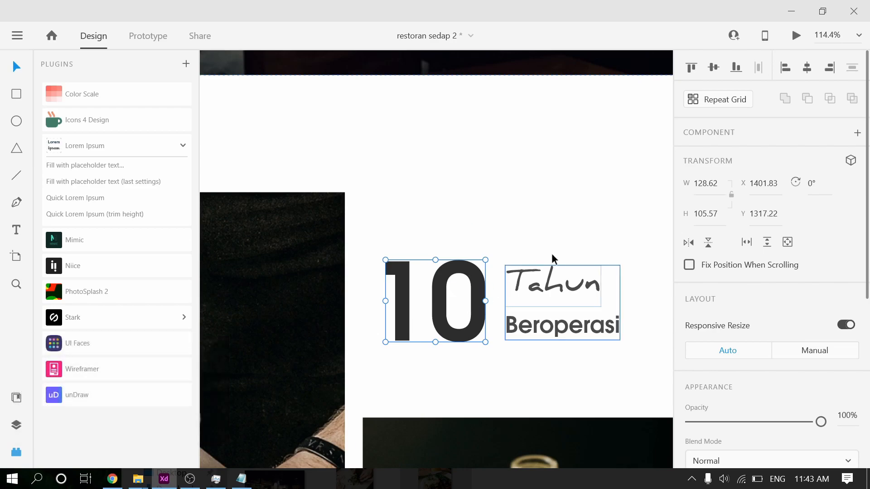
Step: Align the bottom edges of the "10" numeral and the caption group
left_click_drag(622, 204, 395, 357)
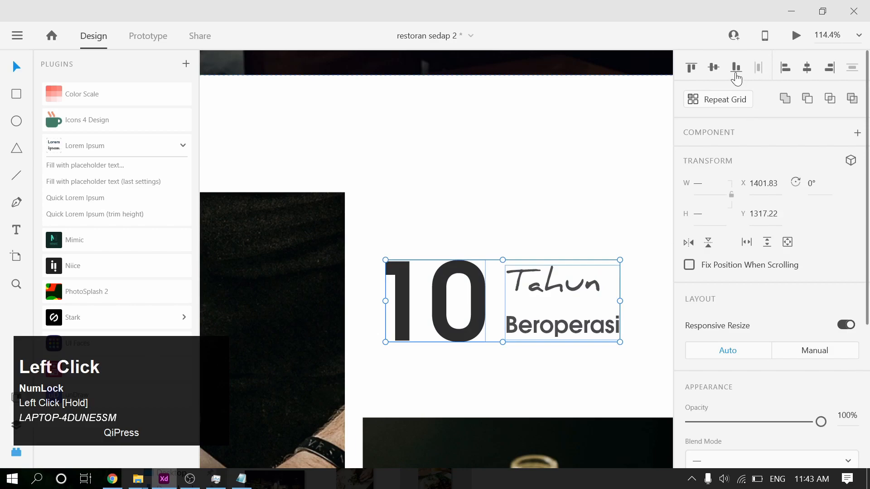
left_click(735, 75)
left_click(546, 178)
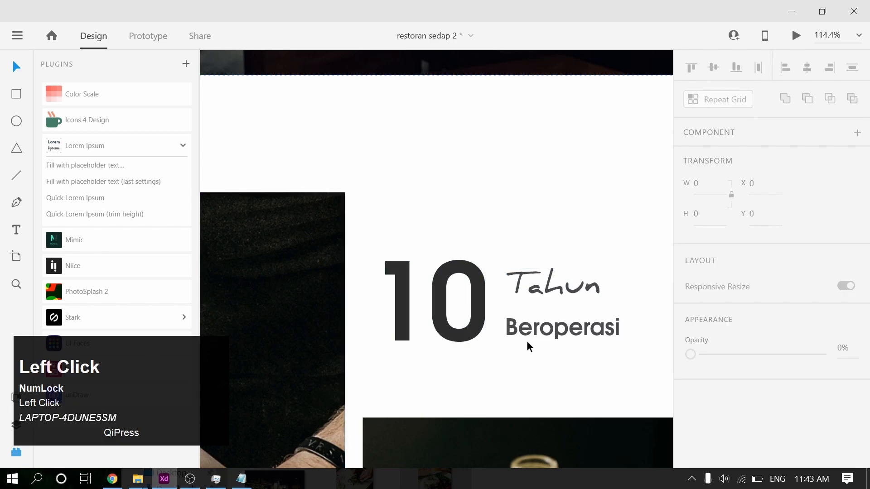
Step: Try a thin rectangle of about 292 by 12 beneath the "10" and "Beroperasi" text, and remove it
scroll(515, 365, "up", 5)
scroll(430, 349, "down", 2)
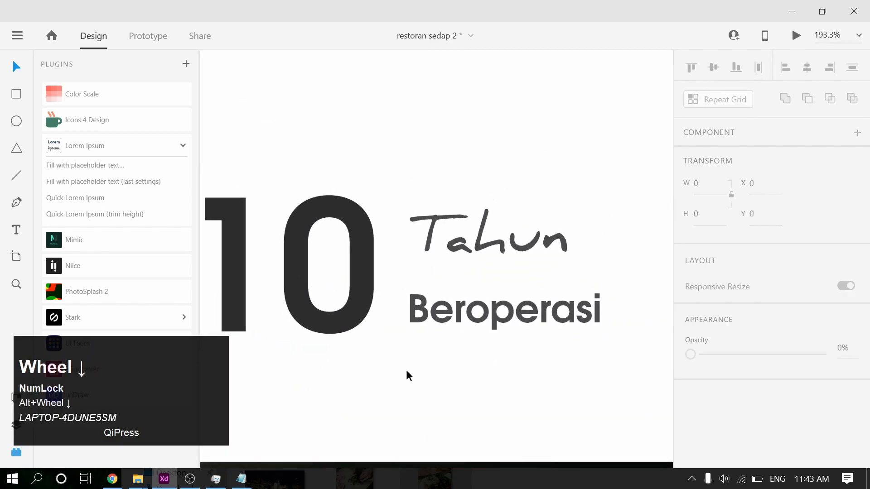
left_click_drag(407, 369, 443, 350)
key("r")
left_click_drag(243, 342, 622, 326)
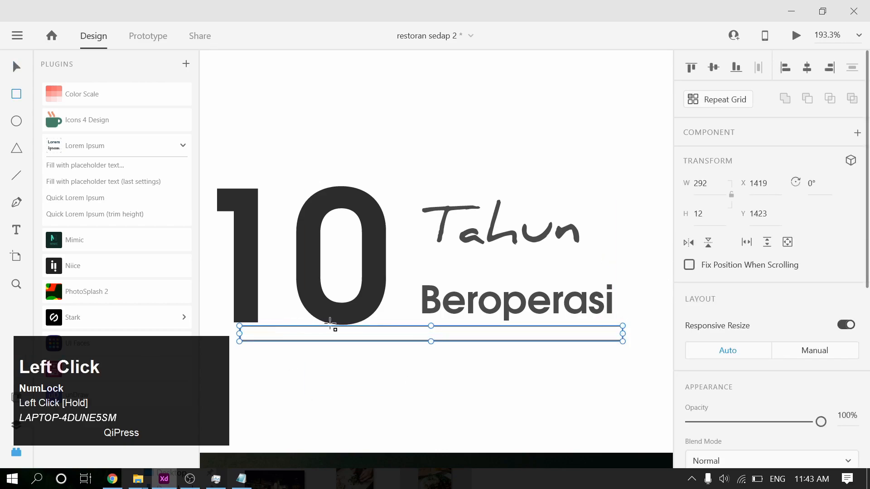
left_click(458, 335)
key("Delete")
Step: Fill the "Tahun" and "Beroperasi" captions with the saved dark color #2C2C2C
scroll(557, 136, "down", 3)
left_click(524, 216)
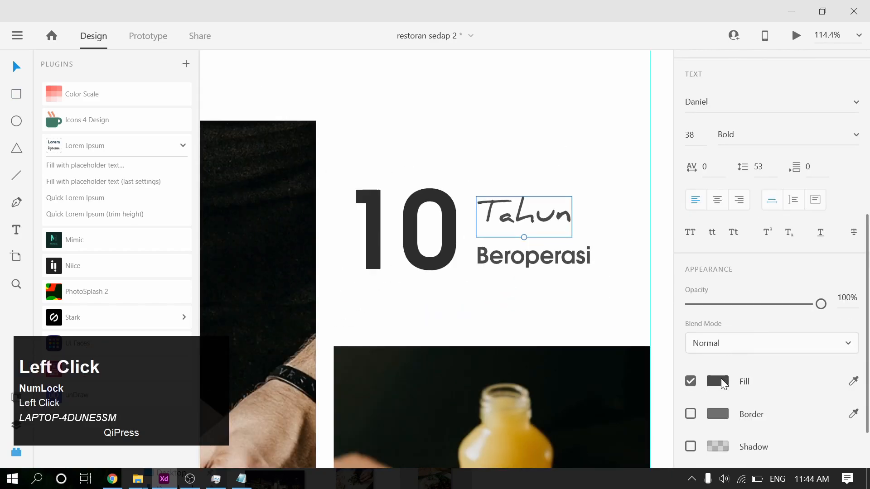
left_click(721, 381)
left_click(636, 428)
left_click(609, 222)
left_click(532, 262)
scroll(753, 325, "down", 4)
left_click(719, 444)
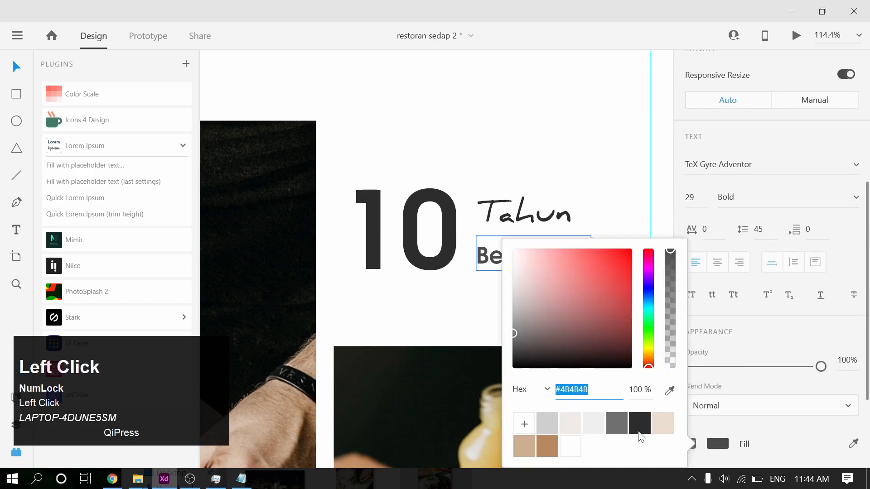
left_click(564, 172)
Step: Change the hero image overlay's fill to #2C2C2C and its opacity to 80%
scroll(574, 156, "down", 5)
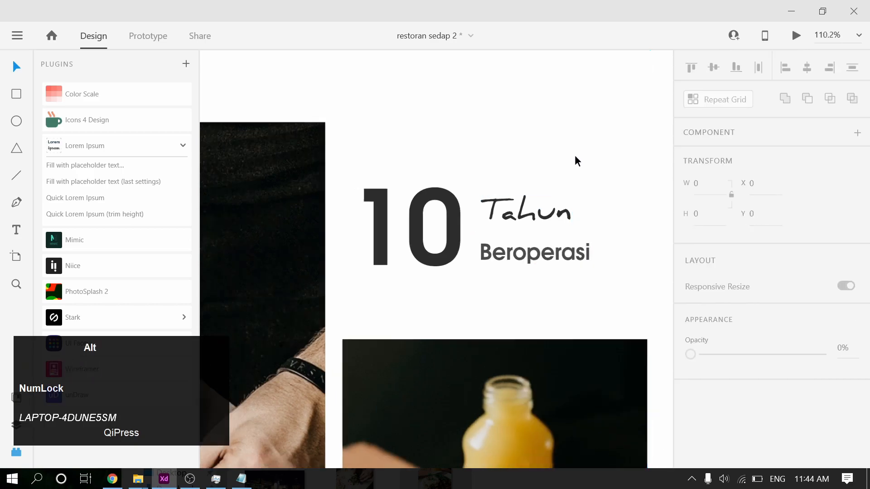
scroll(469, 198, "down", 2)
key("space")
left_click_drag(415, 139, 442, 239)
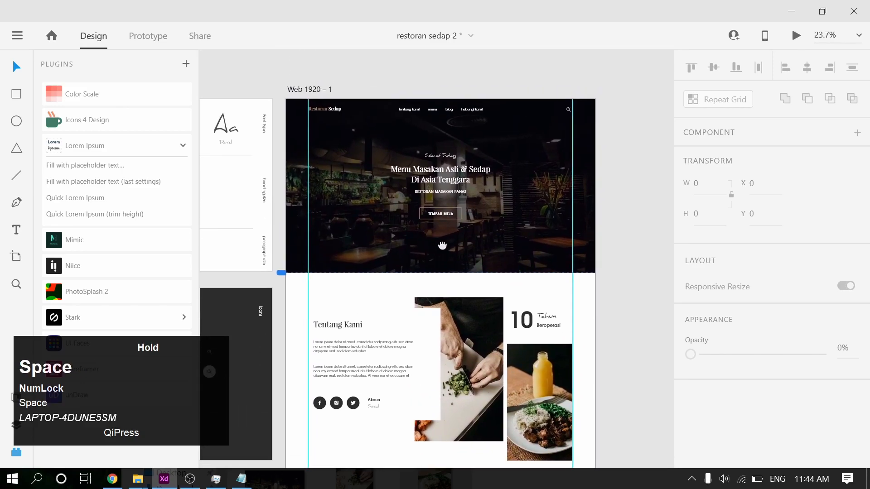
scroll(578, 103, "up", 3)
left_click(577, 104)
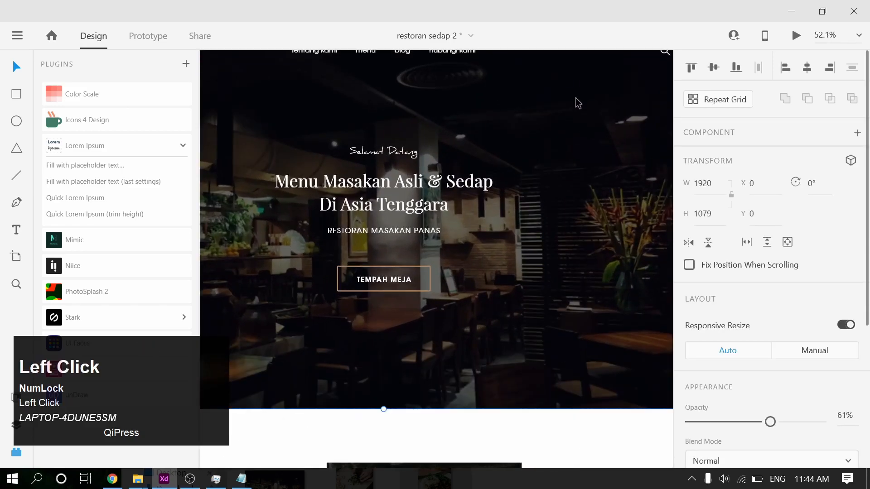
scroll(833, 282, "down", 5)
left_click(716, 322)
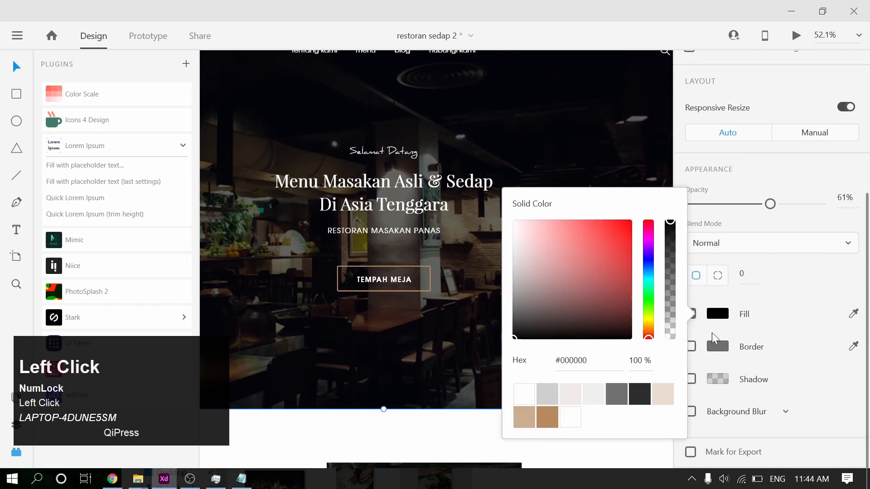
left_click(616, 391)
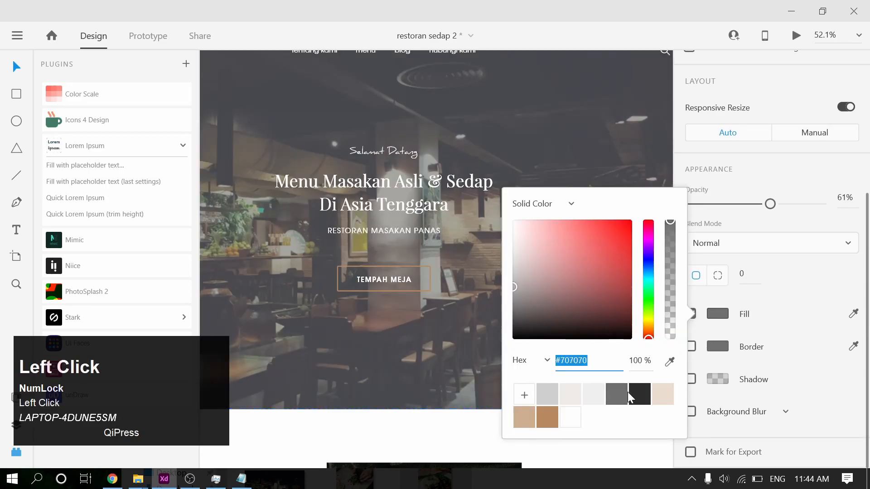
left_click(630, 388)
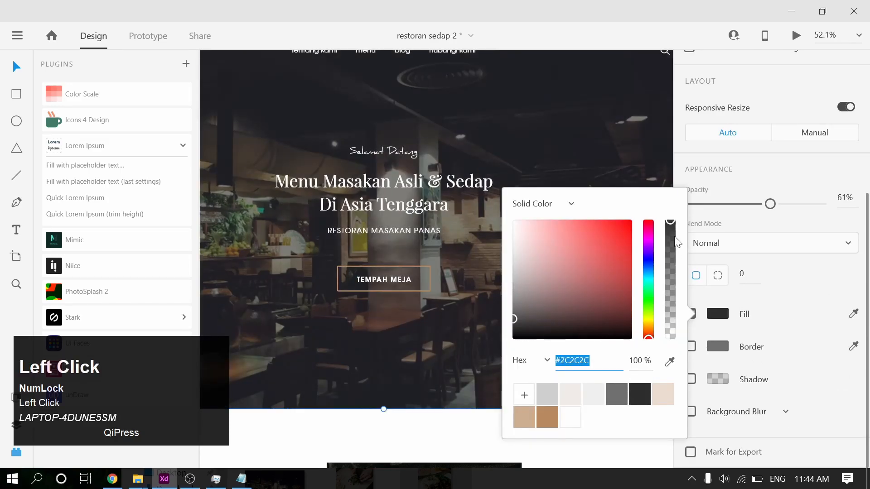
left_click_drag(770, 203, 795, 206)
scroll(535, 222, "down", 5)
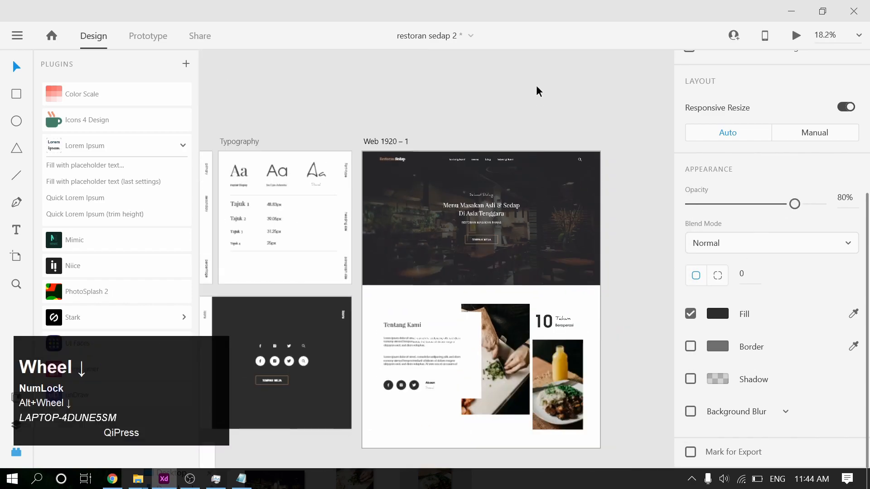
Step: Preview the "Web 1920 – 1" artboard and examine the page from the hero through the end of the "Tentang Kami" section
left_click(538, 92)
left_click(394, 141)
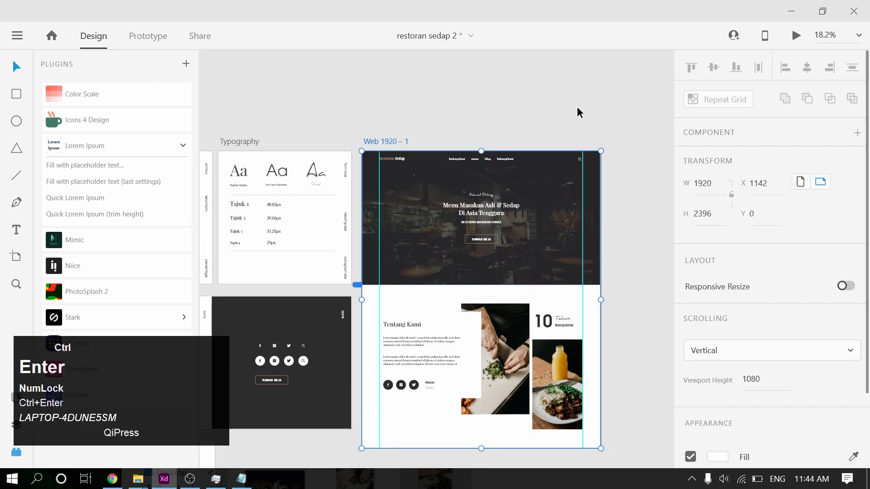
key("ctrl+Return")
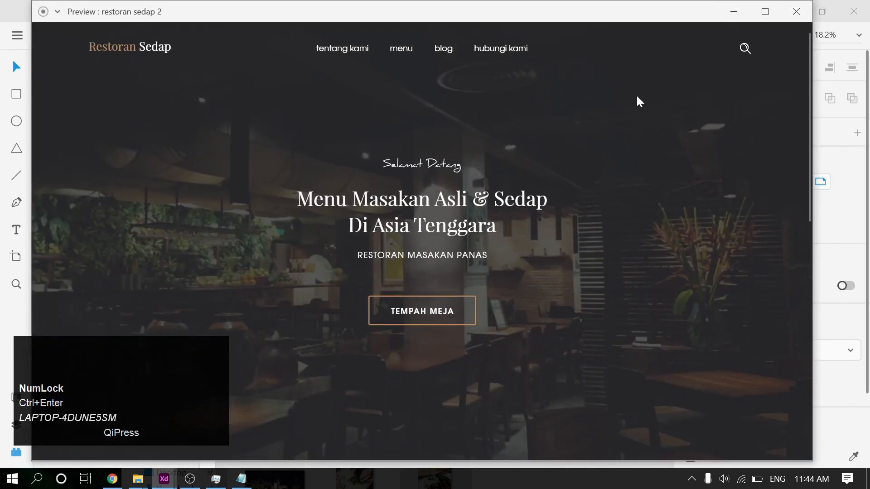
left_click(169, 466)
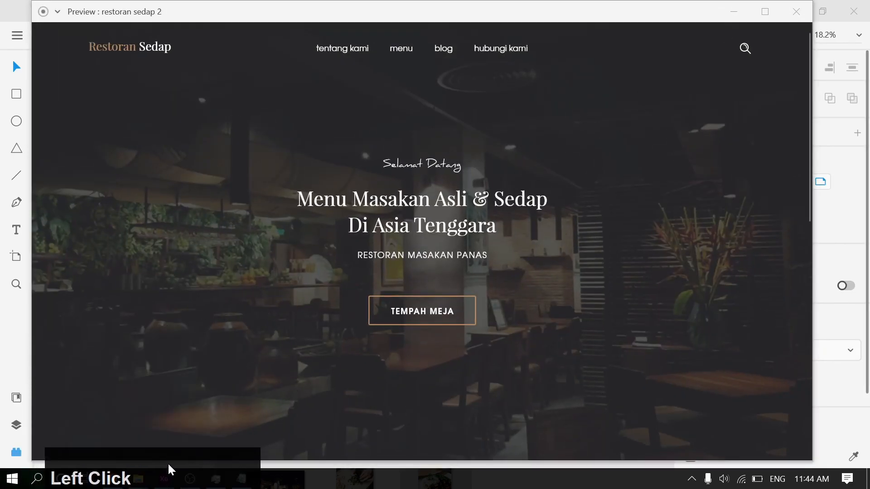
scroll(264, 275, "down", 1)
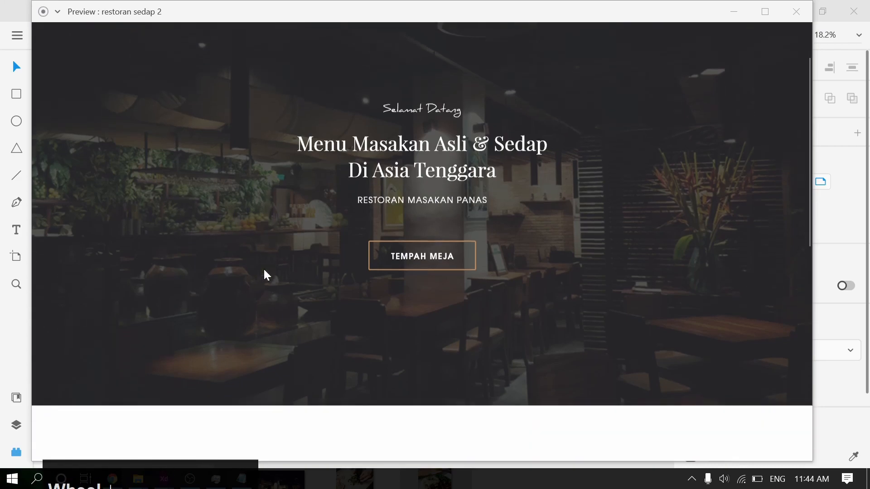
scroll(266, 275, "down", 5)
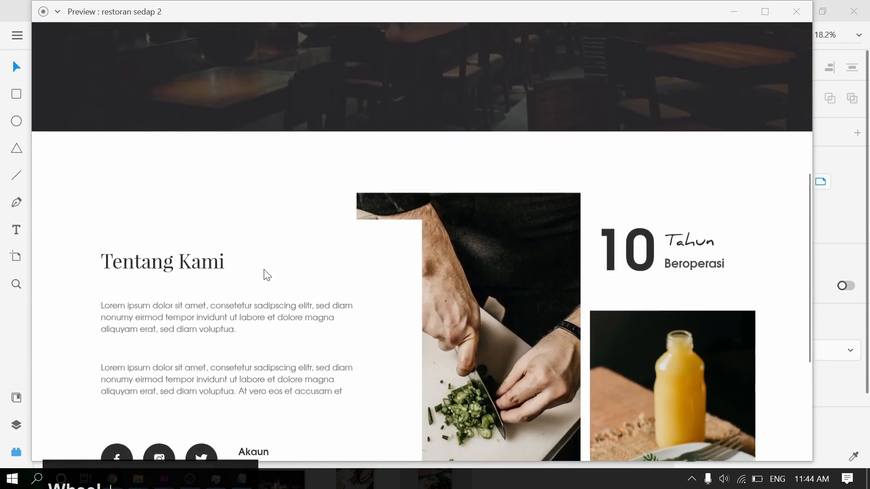
scroll(266, 275, "down", 4)
scroll(267, 275, "up", 9)
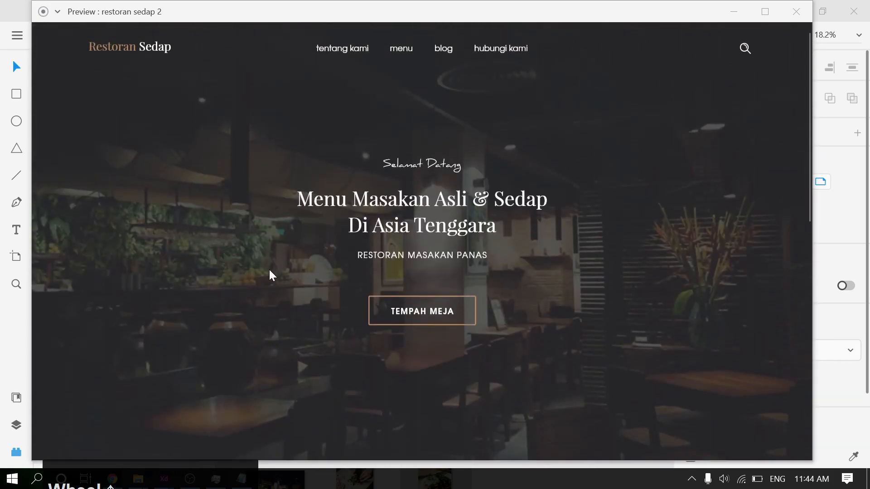
scroll(354, 261, "down", 10)
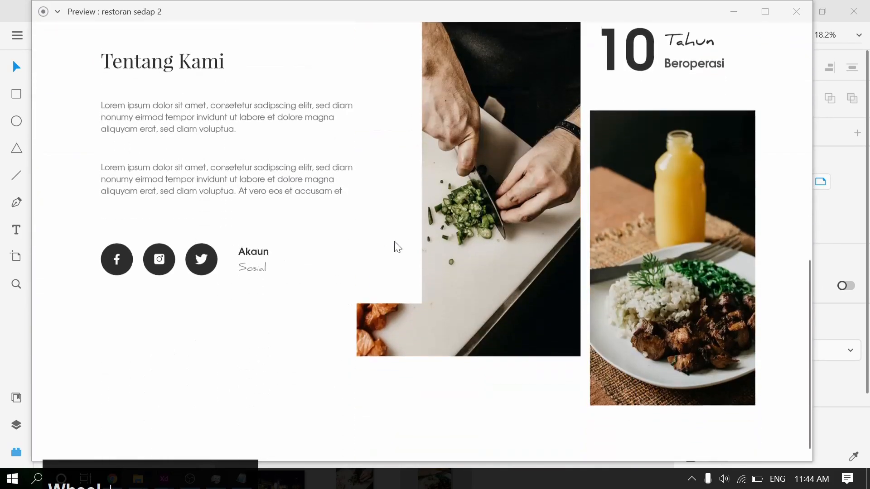